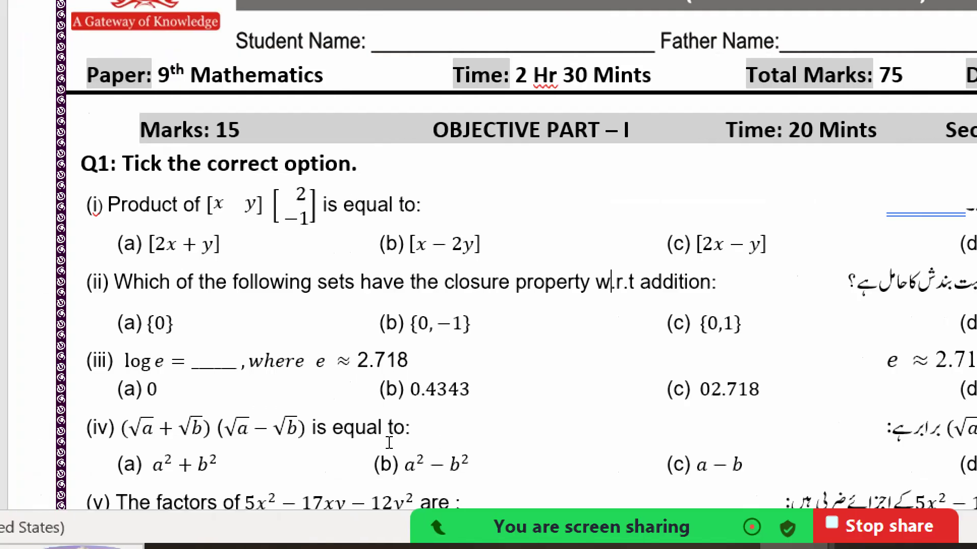
Step: Look through the 9th Mathematics exam paper and switch to the blank Document1
scroll(417, 409, down, 5)
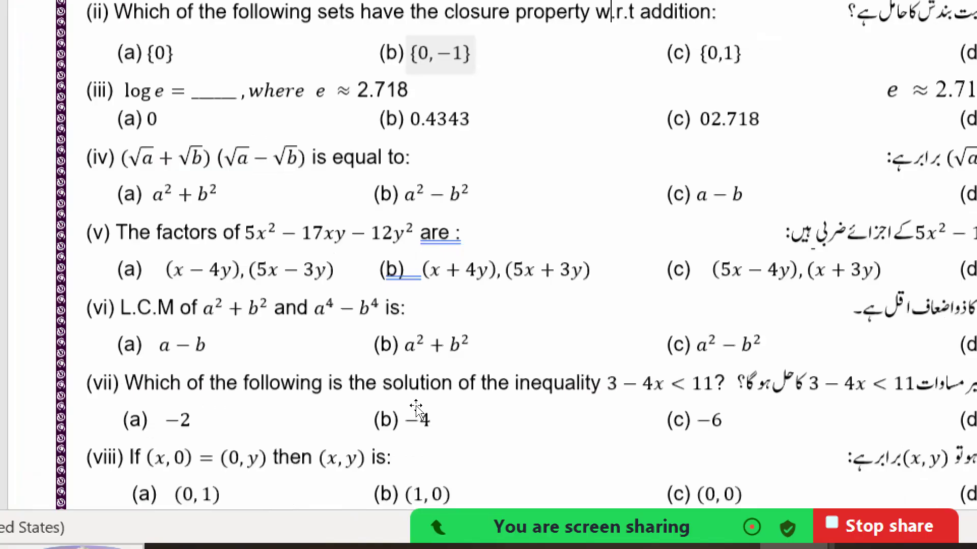
scroll(417, 406, down, 15)
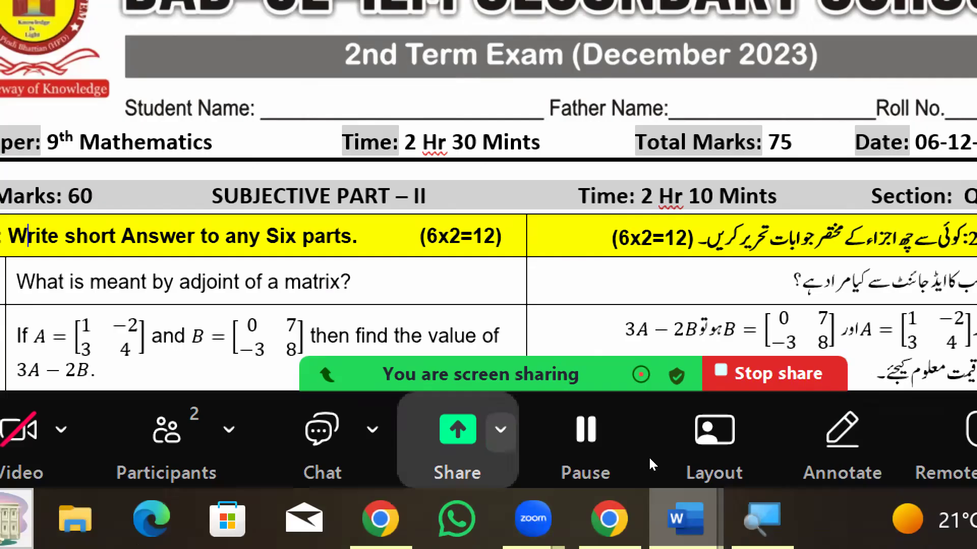
click(685, 534)
click(834, 391)
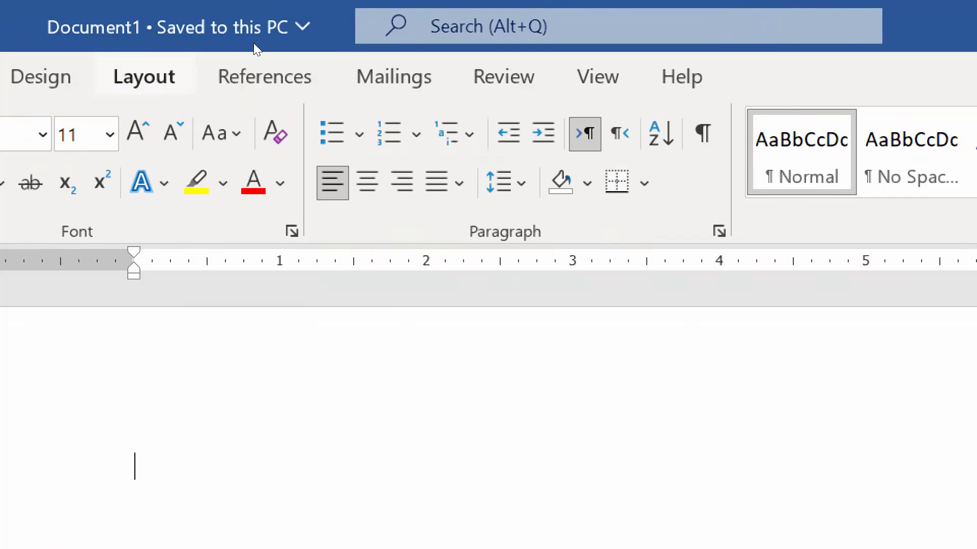
Step: Set the blank document's page to A4 size with Narrow 0.5" margins
click(144, 76)
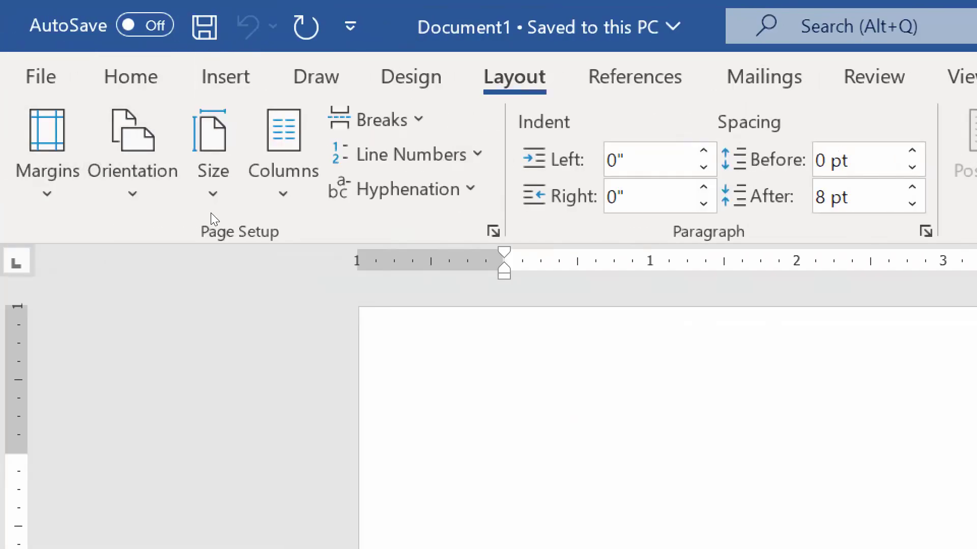
click(53, 138)
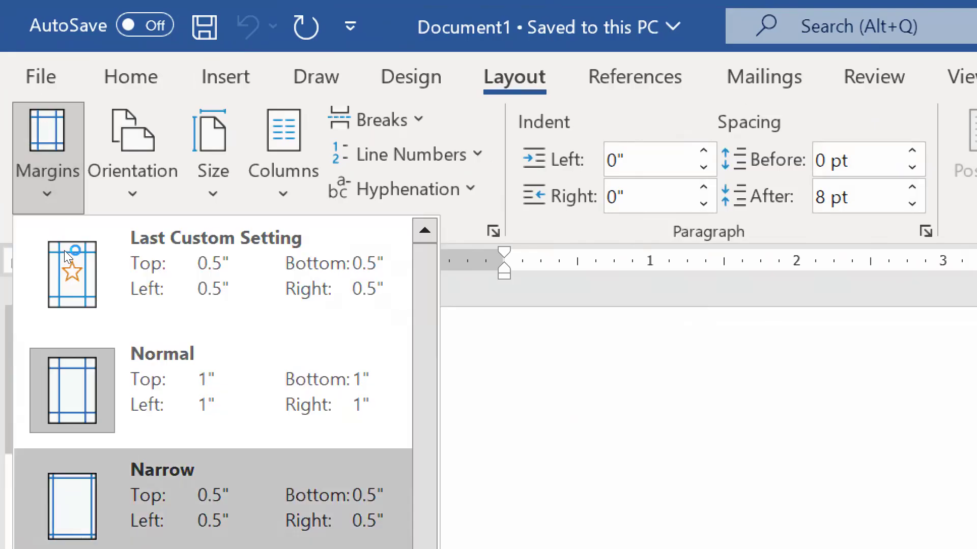
click(104, 119)
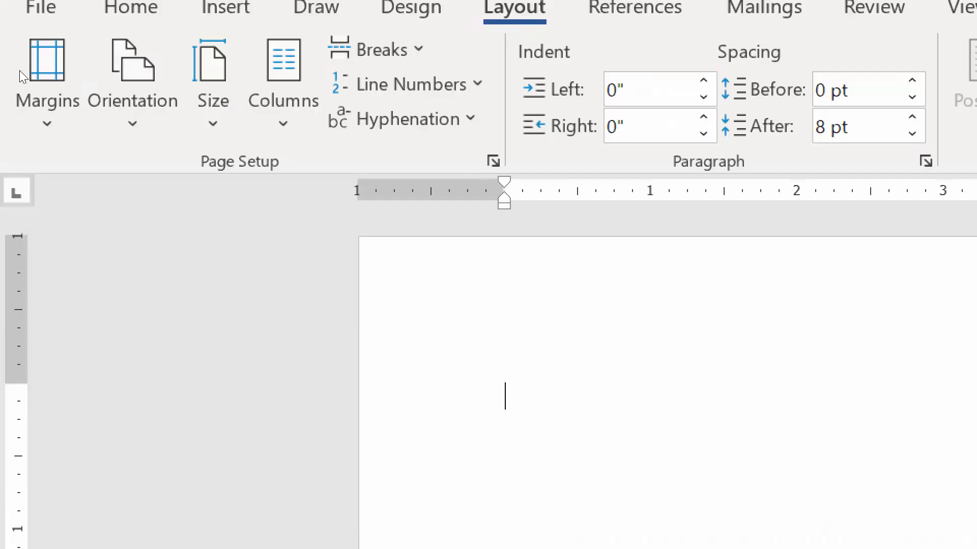
click(213, 86)
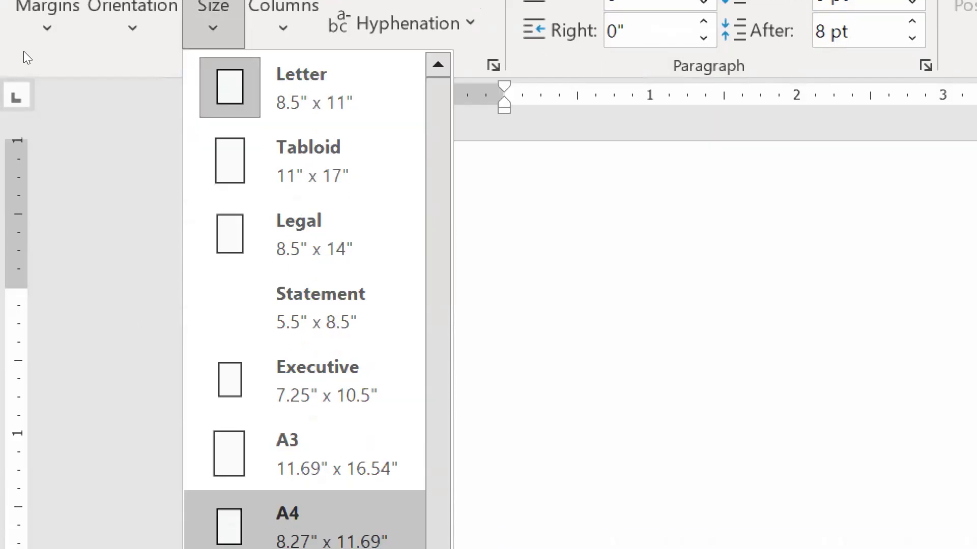
click(30, 103)
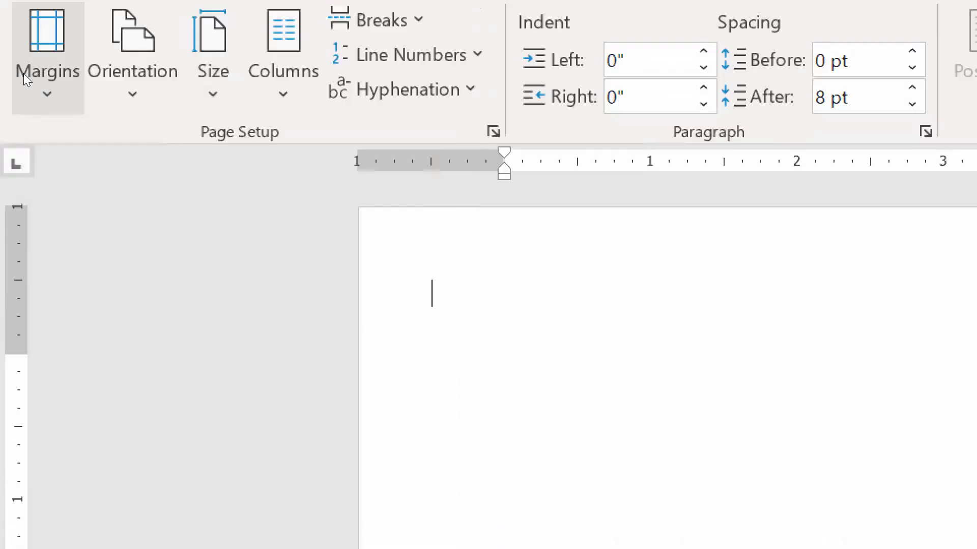
click(26, 79)
click(37, 240)
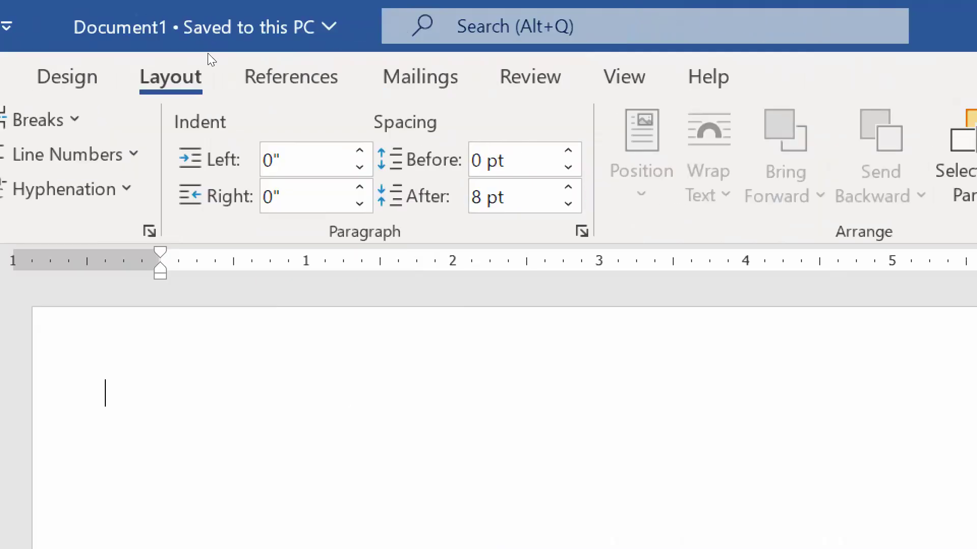
Step: Add a thin black border around the page of the blank document
scroll(680, 131, up, 1)
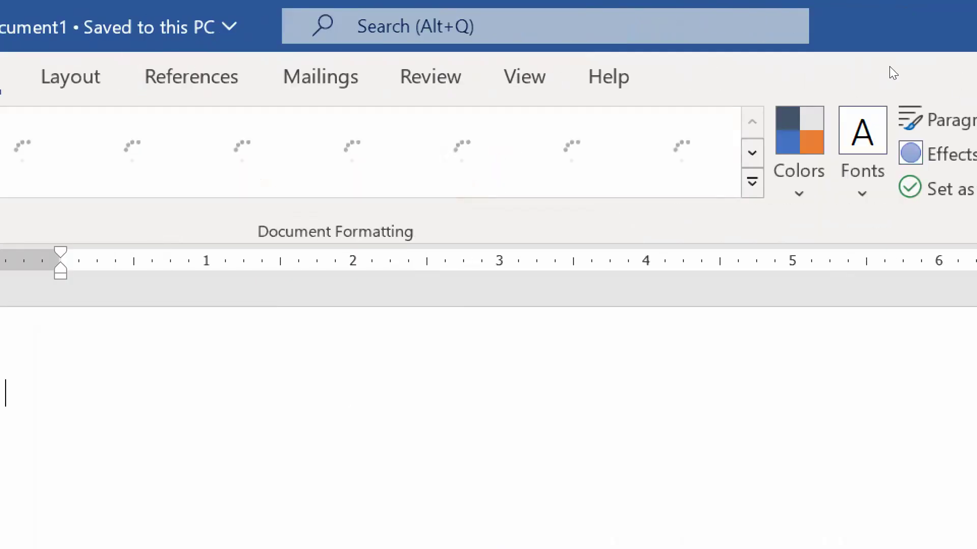
click(792, 157)
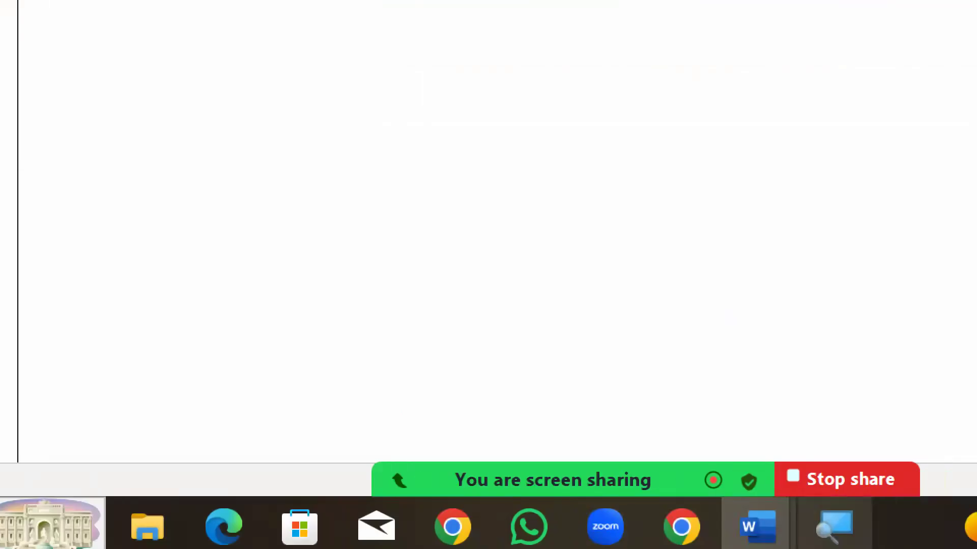
Step: Switch to the 9th Mathematics exam paper and examine how its header image and page border are laid out
mouse_move(757, 527)
click(523, 476)
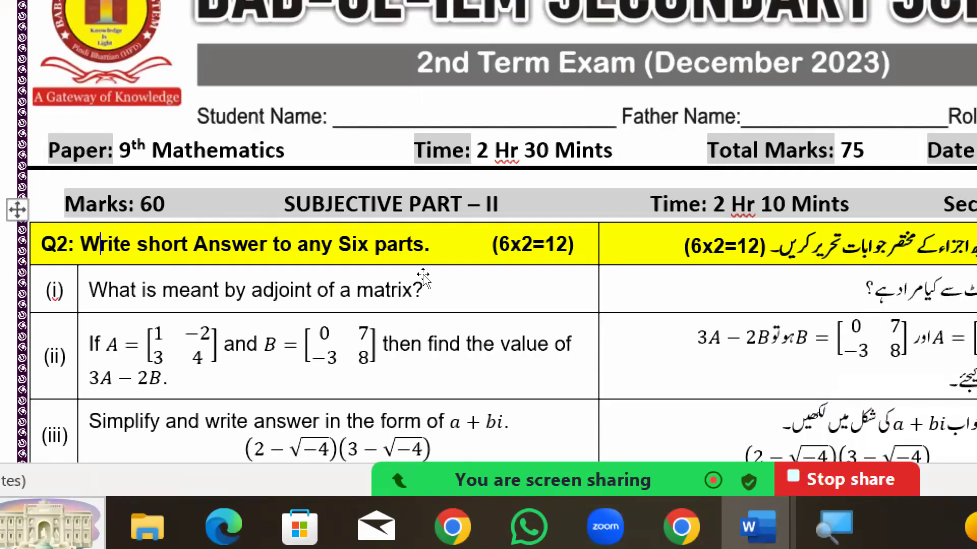
click(238, 95)
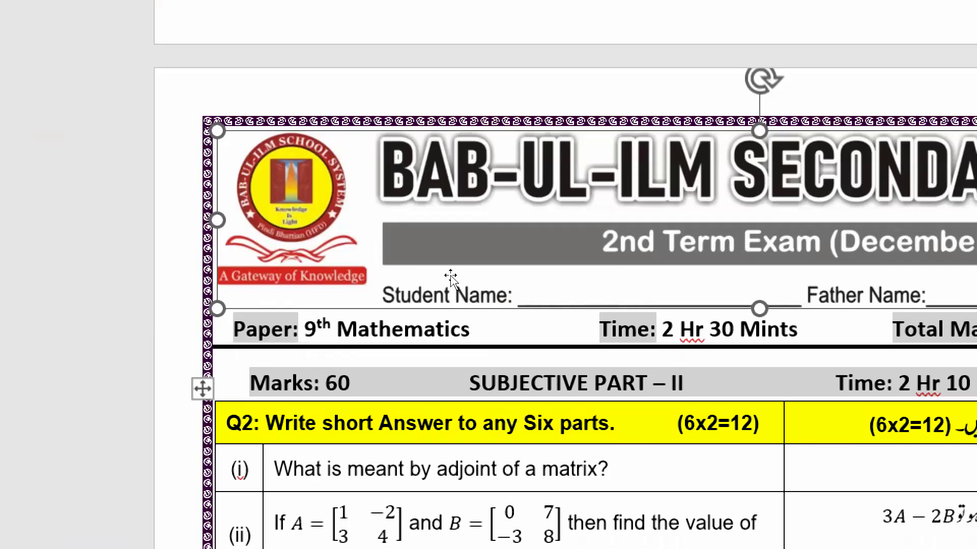
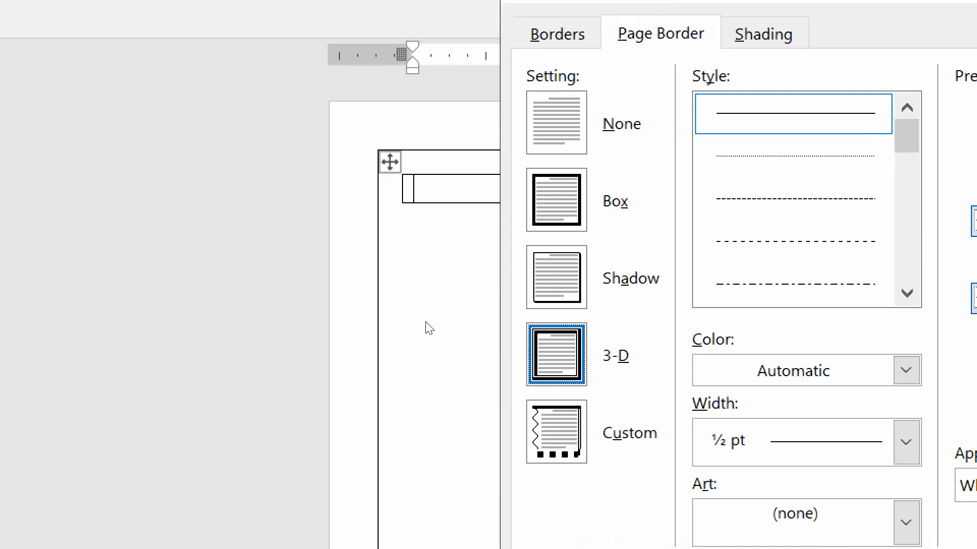
Step: Set the page border's width to 6 pt for the whole document
click(906, 442)
click(806, 395)
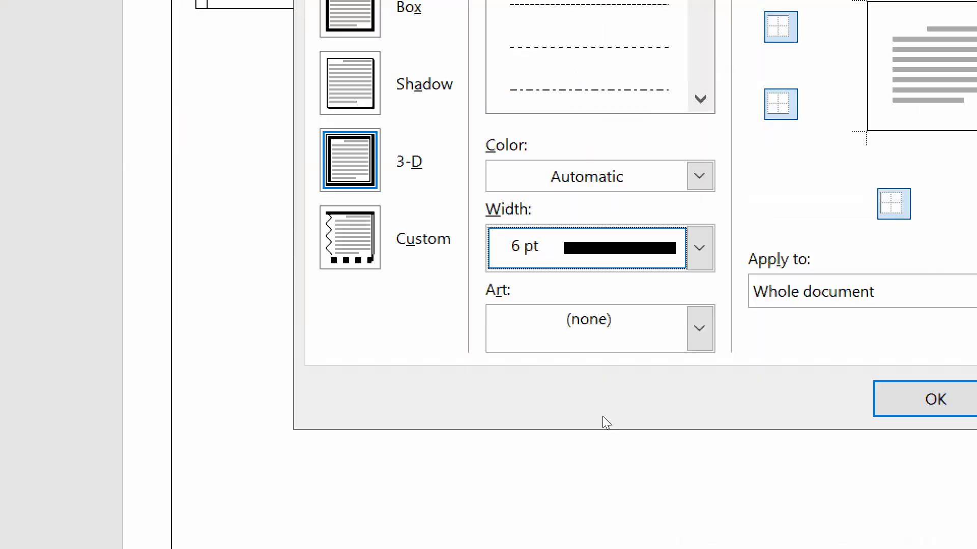
click(828, 384)
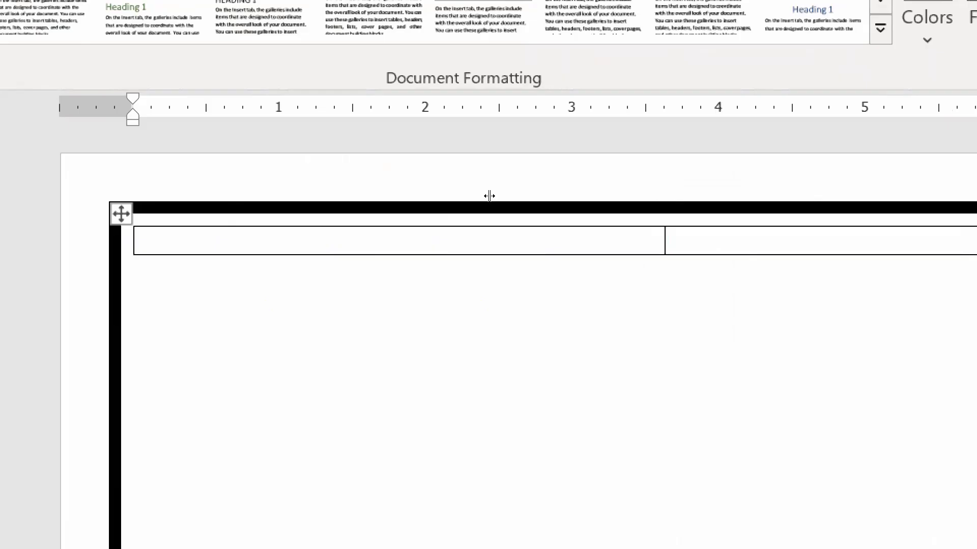
Step: Narrow the table's first column to about 0.75 inch and place the cursor in the wide second cell
drag(473, 195, 253, 210)
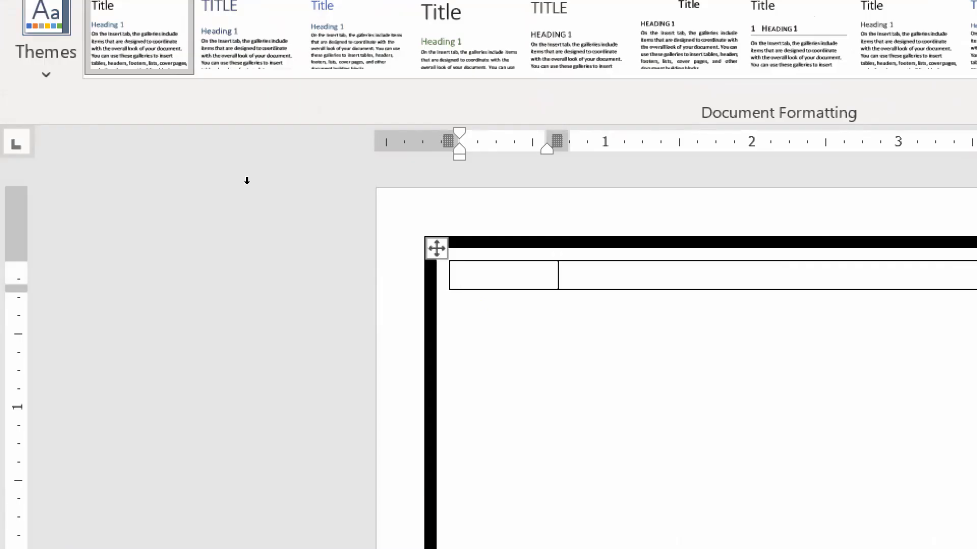
key(Tab)
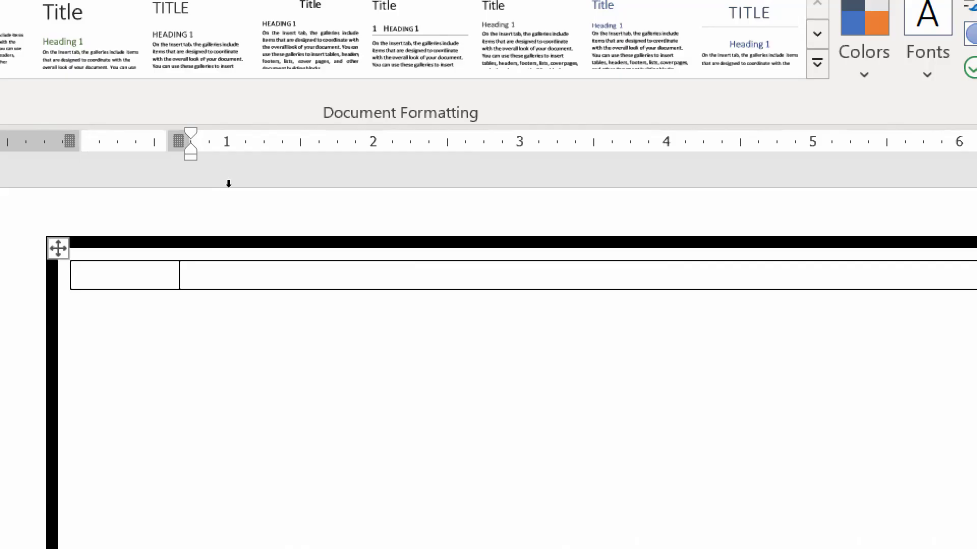
key(Left)
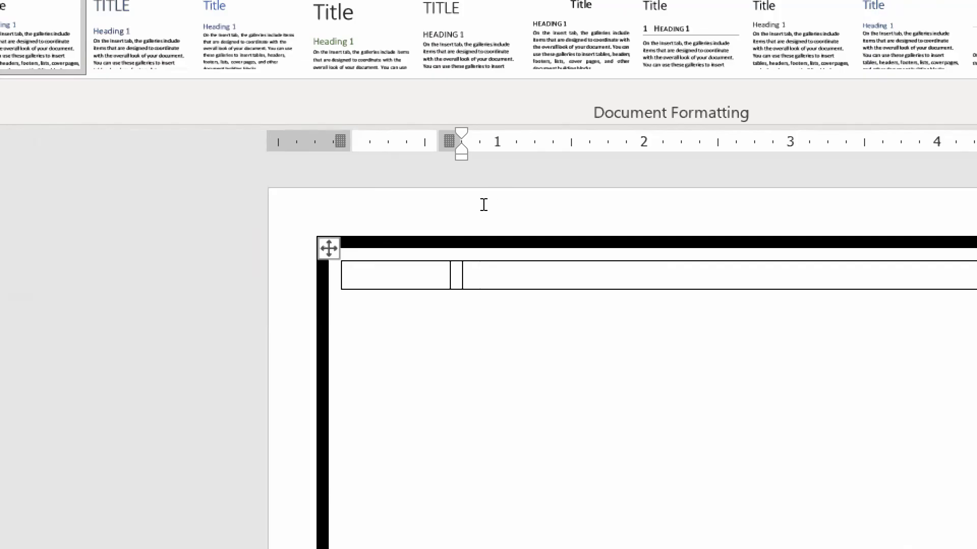
Step: Split the wide second cell of the table into 1 column and 3 rows
right_click(574, 203)
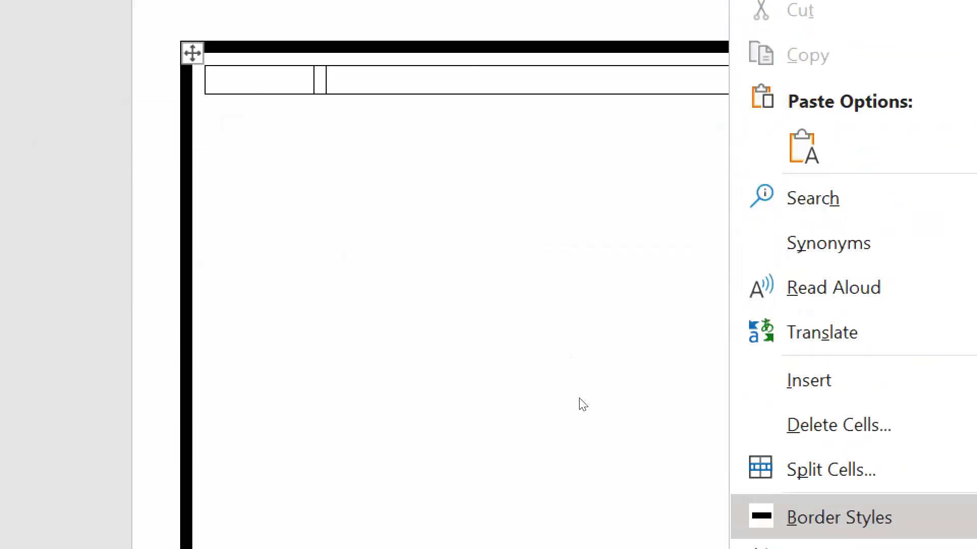
key(Up)
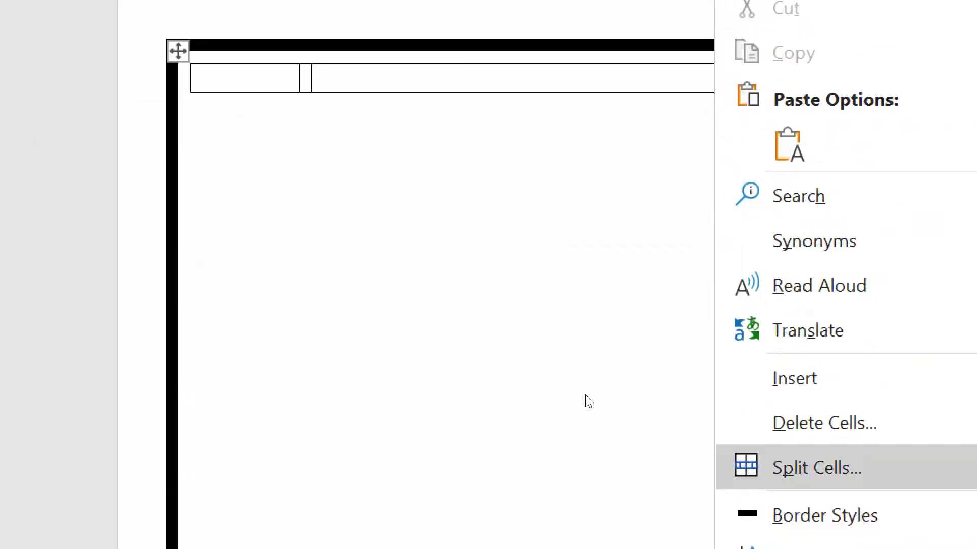
key(Return)
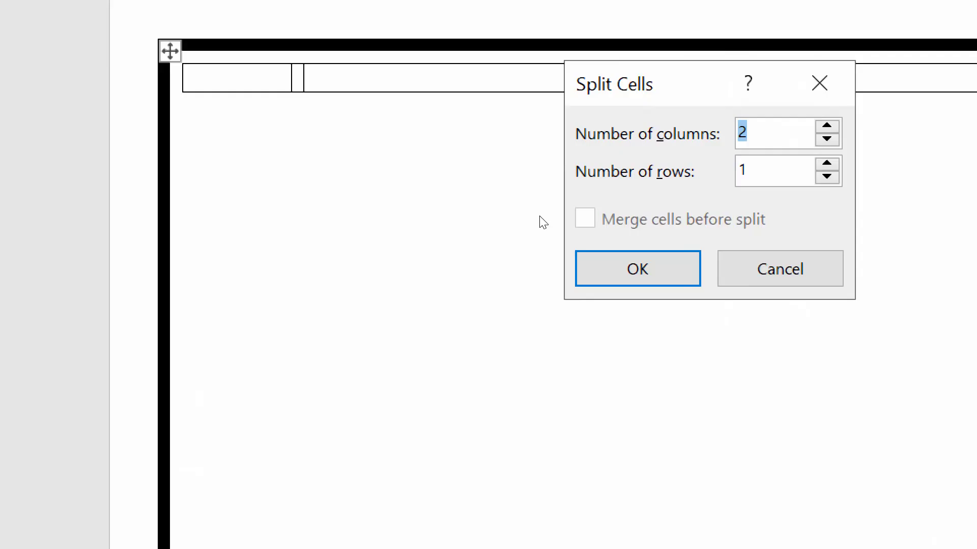
key(Down)
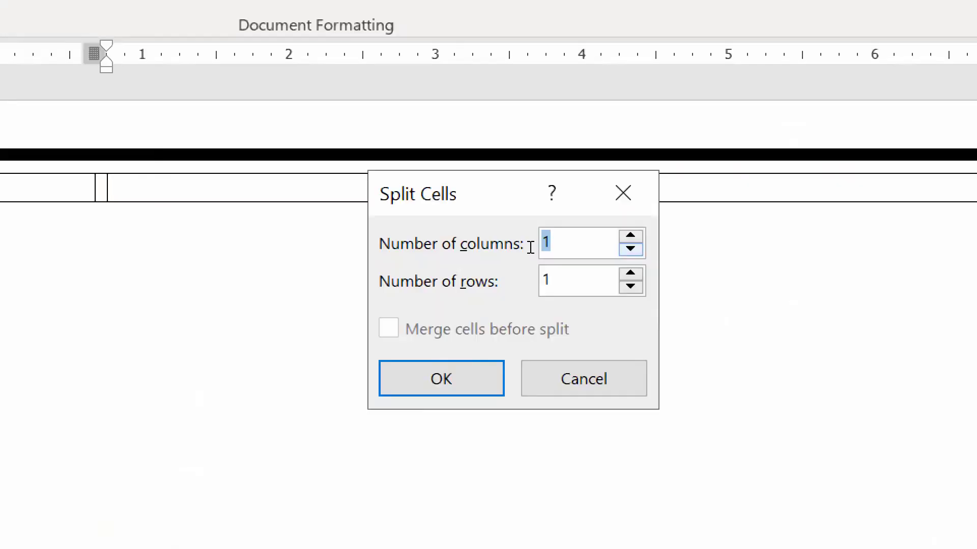
key(Tab)
key(Up)
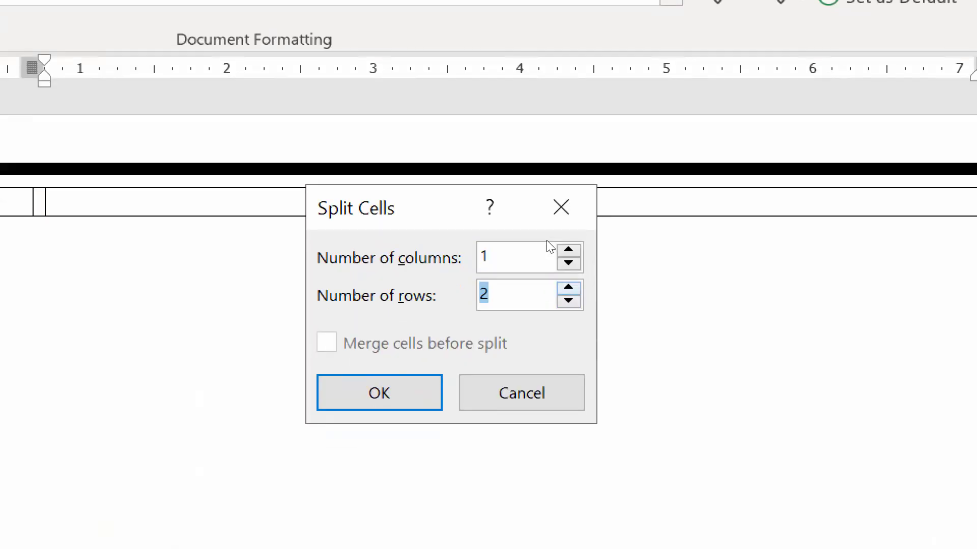
key(Up)
key(Return)
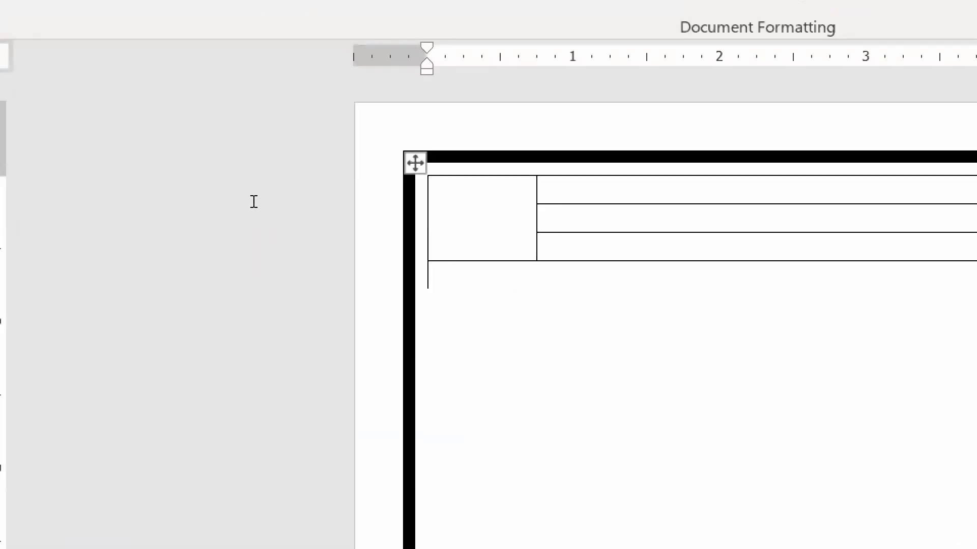
Step: Enter "Bab ul ilm Secondary School Pindi Bhattian" in the top row of the split cell
key(Up)
key(Tab)
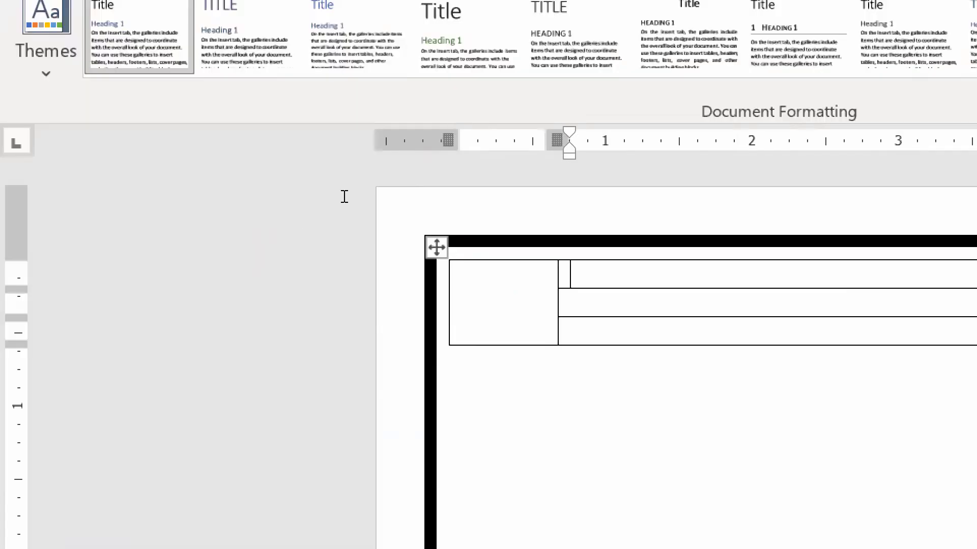
key(Down)
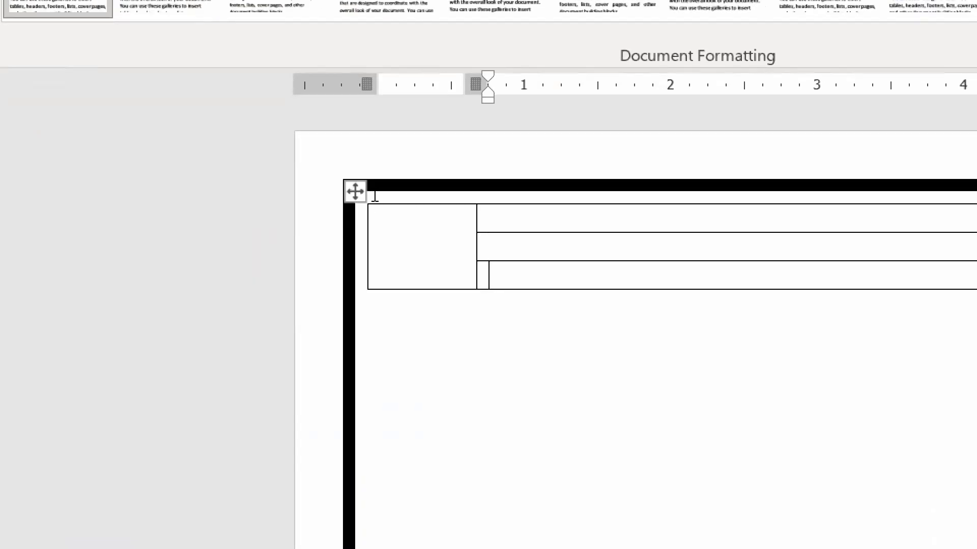
key(Up)
key(Up)
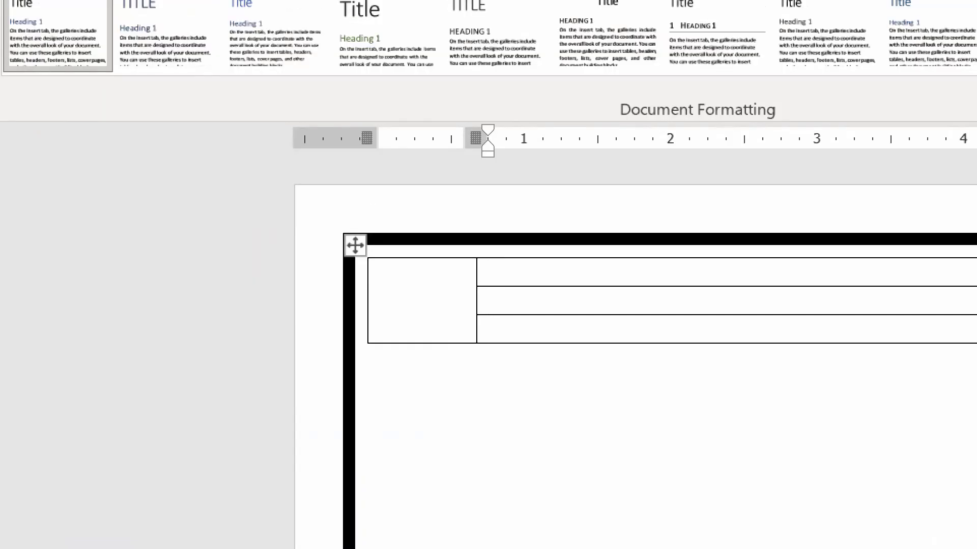
text(Bab ul il)
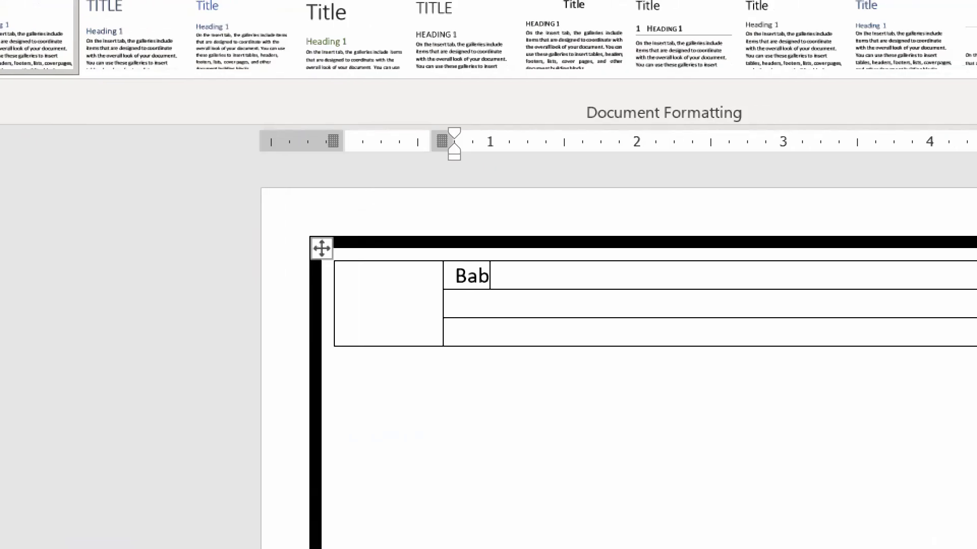
text(m Seconad)
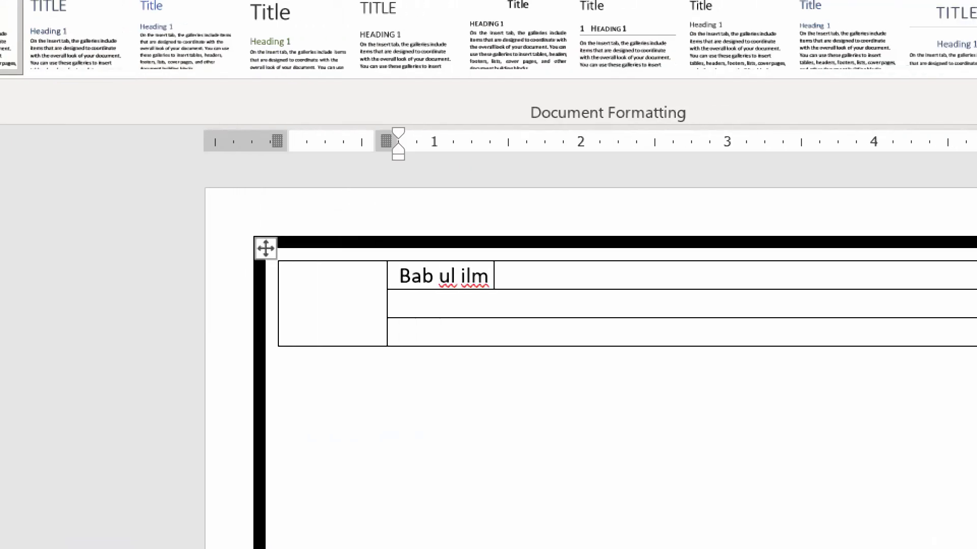
key(BackSpace)
key(BackSpace)
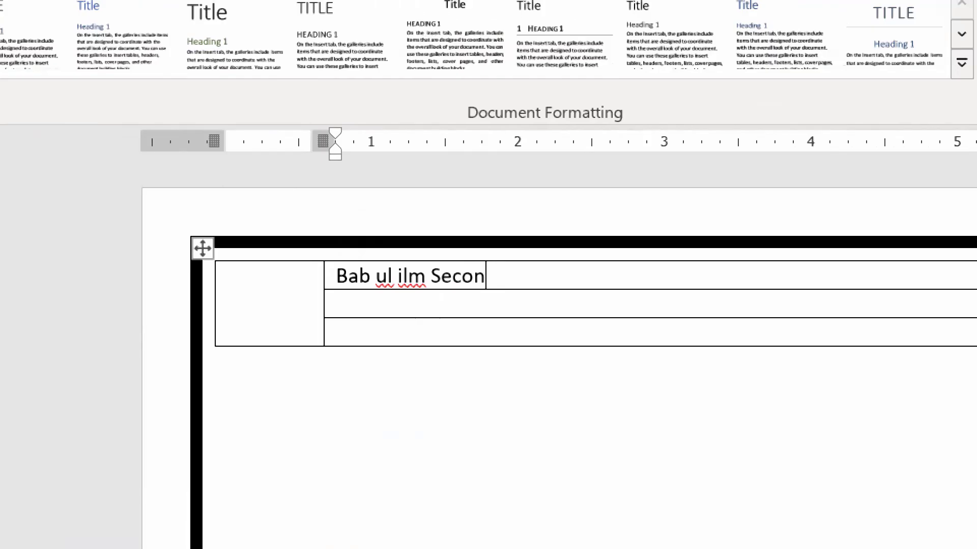
text(dary Sch)
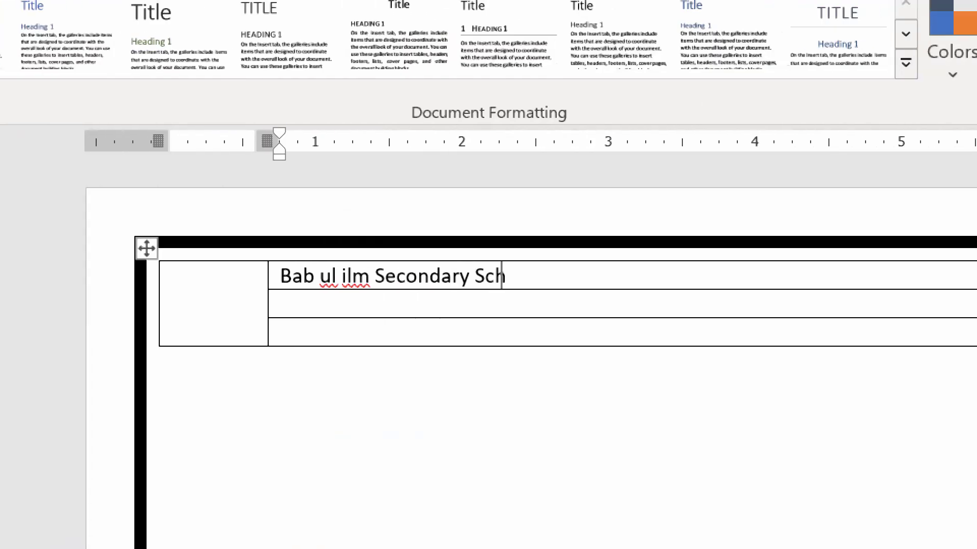
text(ool Pindi)
key(Return)
text(B)
key(BackSpace)
key(BackSpace)
text(Bb)
key(BackSpace)
text(hattian)
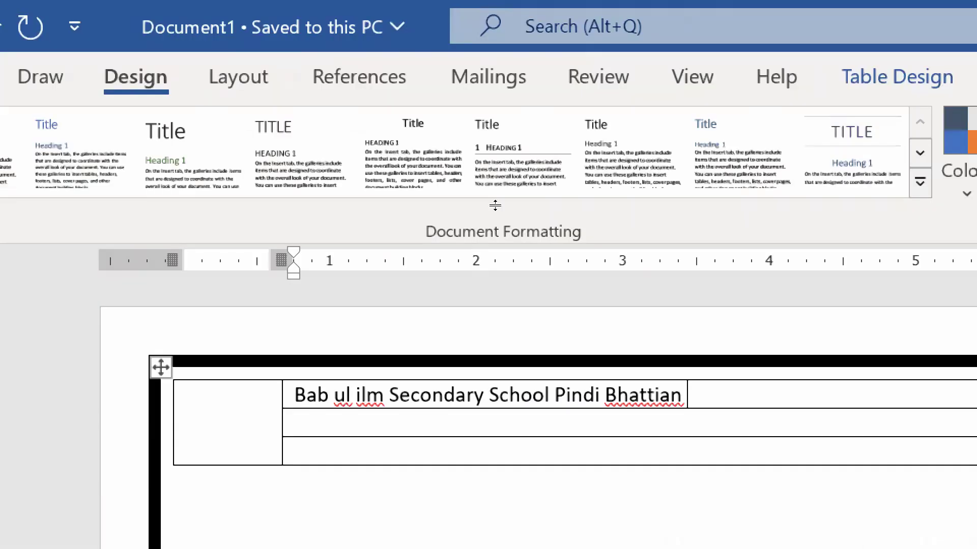
Step: Format the school name in the table's top row as bold italic Times New Roman and centre it
drag(484, 193, 286, 194)
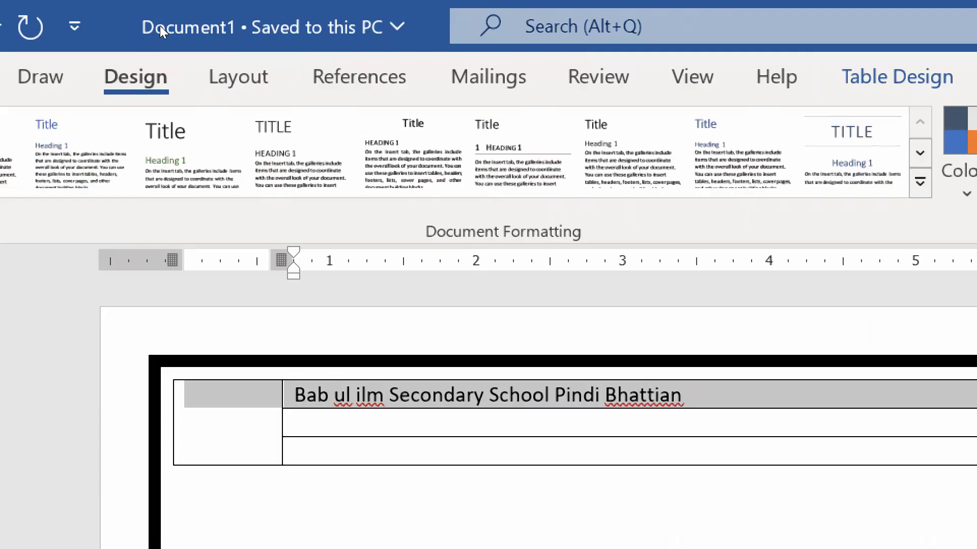
click(63, 39)
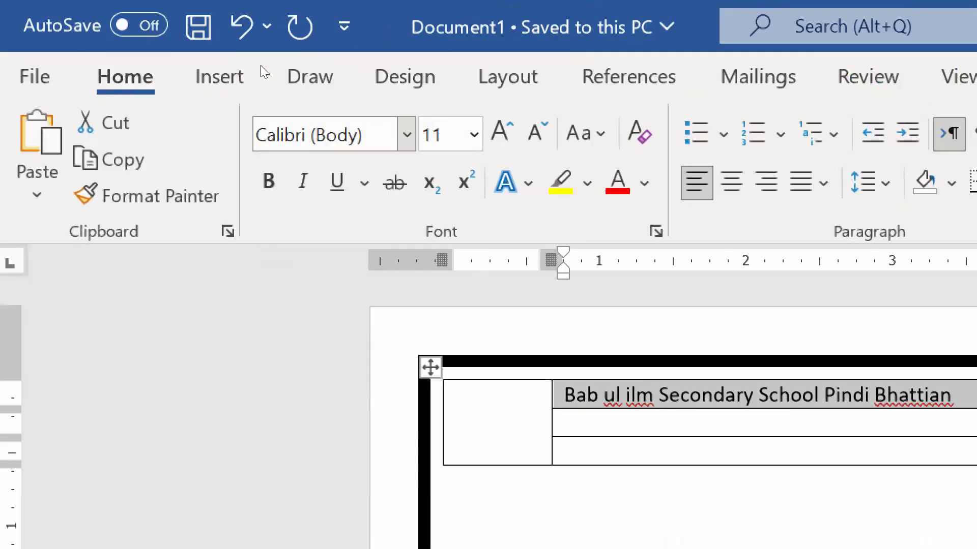
key(ctrl+shift+period)
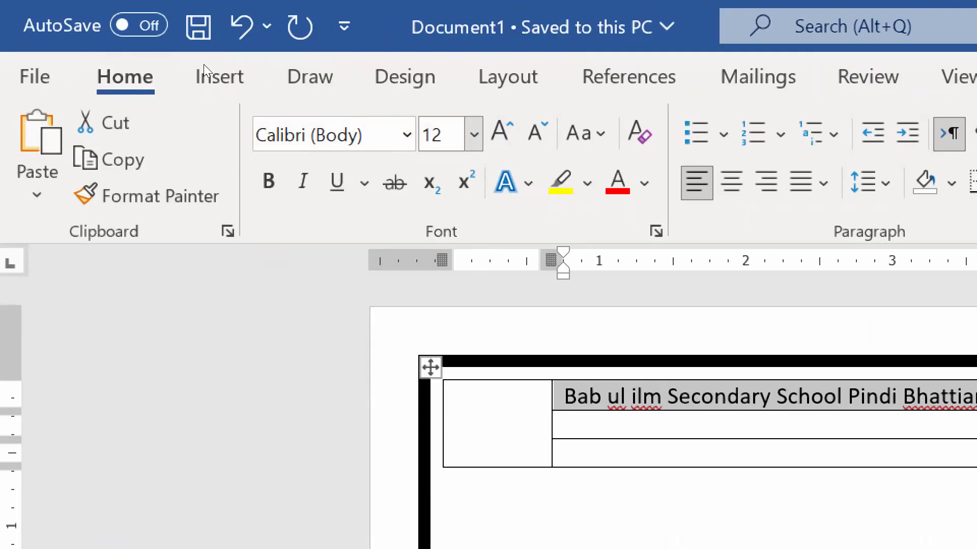
click(407, 135)
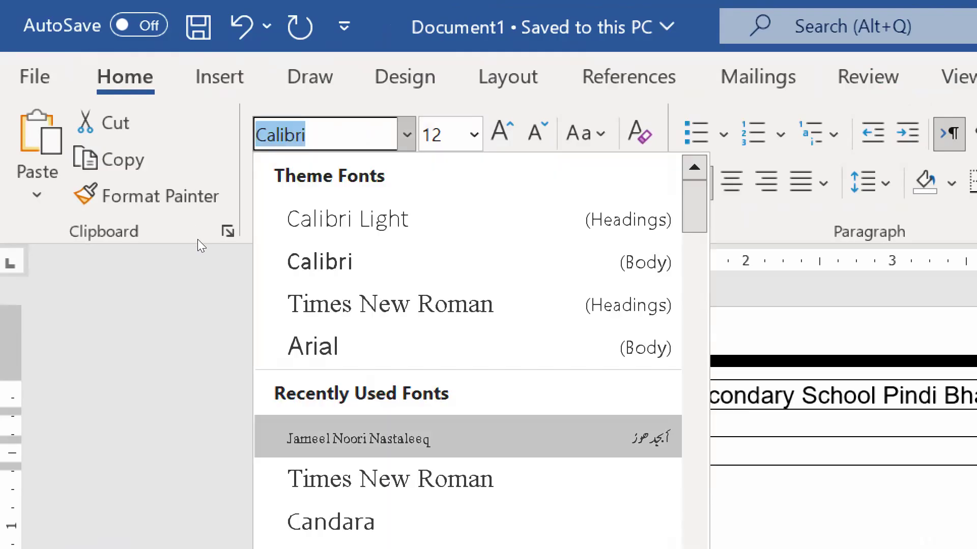
click(389, 478)
key(ctrl+b)
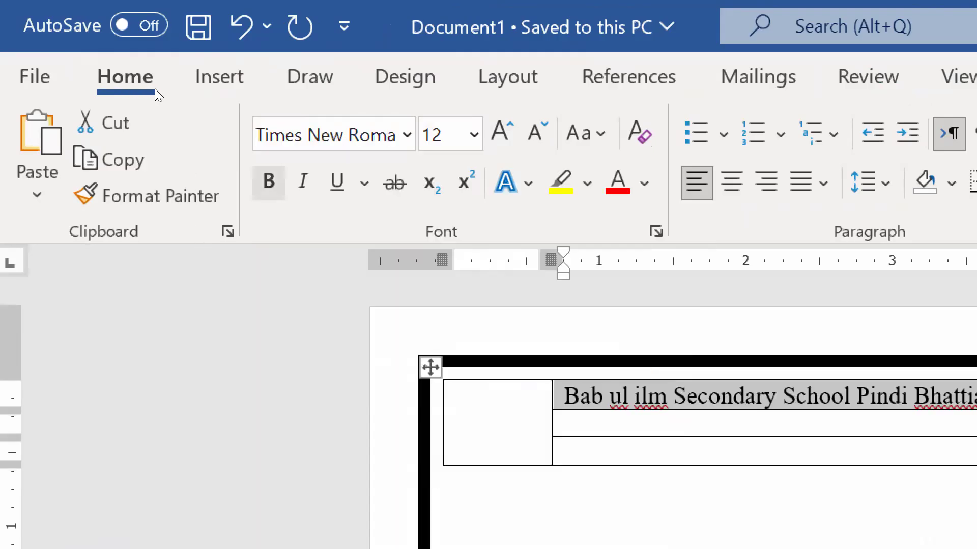
key(ctrl+i)
key(ctrl+e)
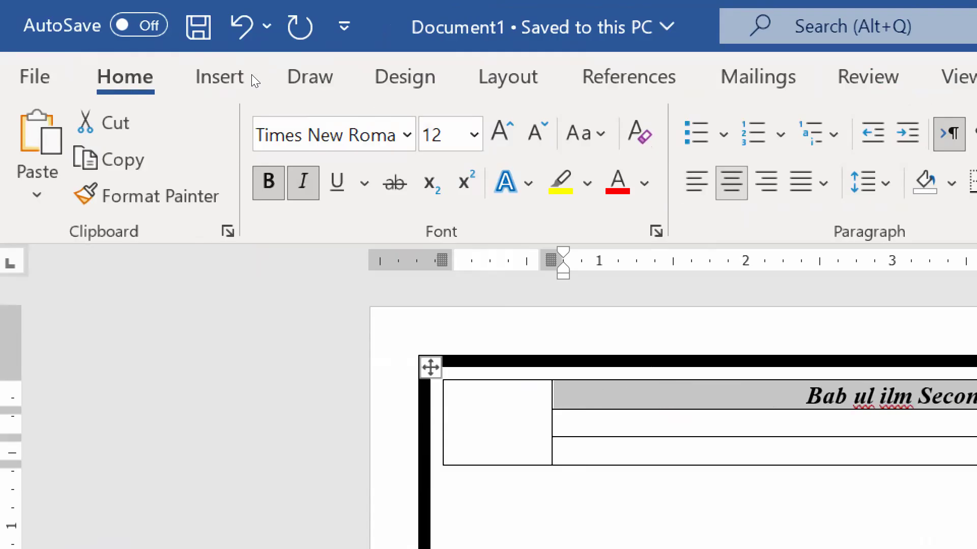
Step: Enlarge the school name until it nearly fills its row, and widen the table's first column to about 1 inch
key(ctrl+shift+period)
key(ctrl+shift+period)
key(ctrl+shift+period)
key(ctrl+shift+period)
key(ctrl+shift+period)
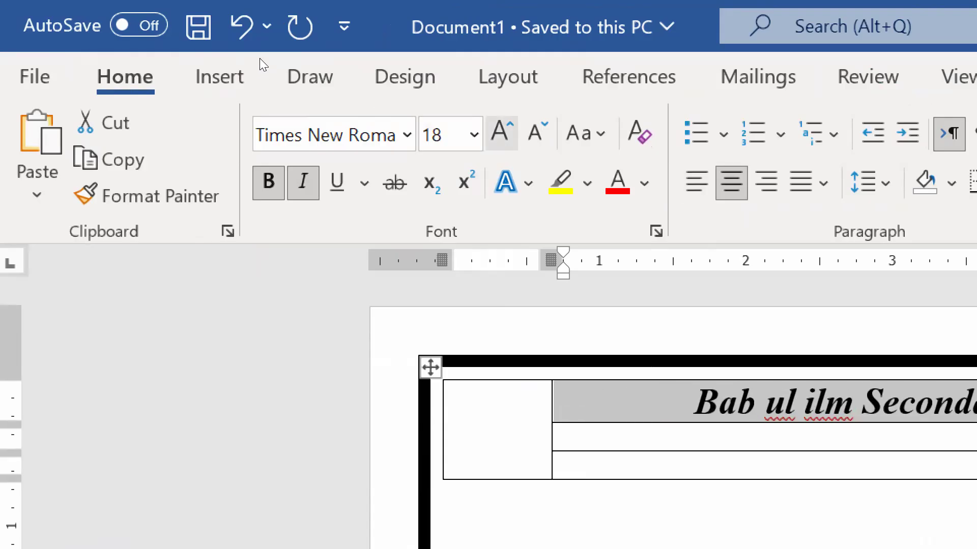
key(ctrl+shift+period)
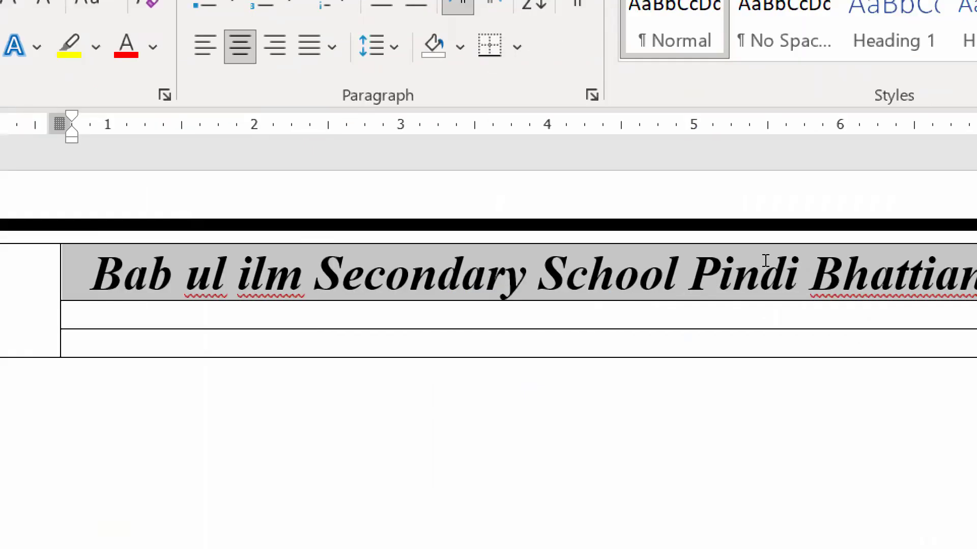
click(936, 372)
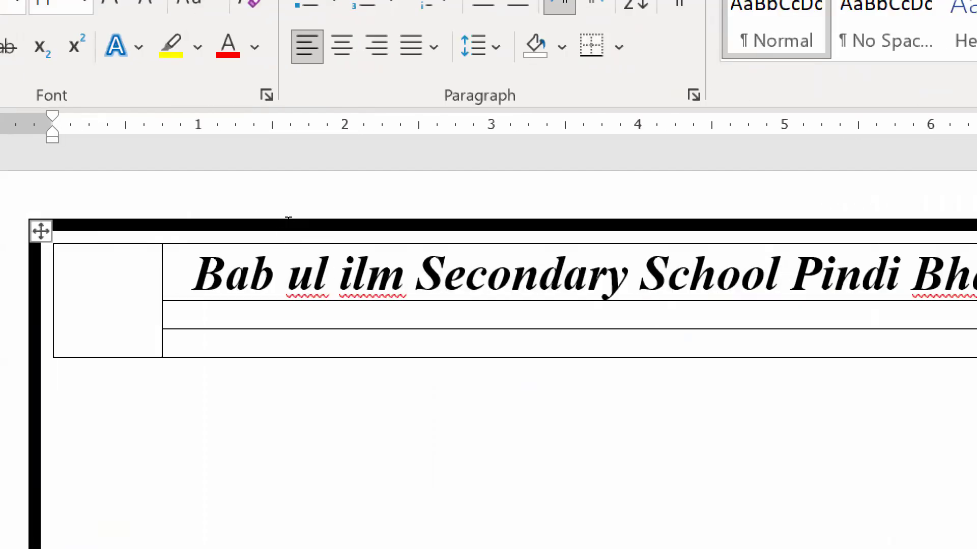
drag(279, 211, 295, 209)
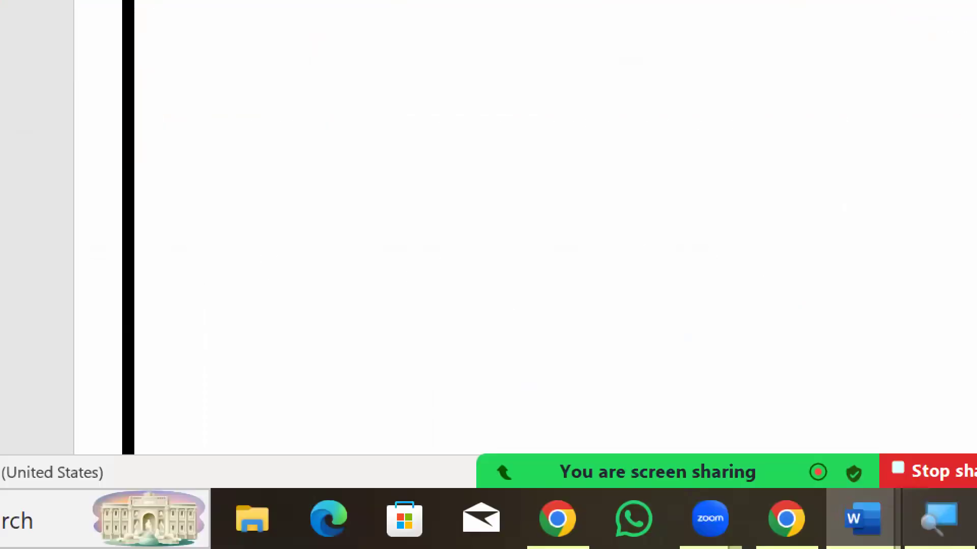
Step: Check the exam title in the existing mathematics paper and enter "2nd term Examination 2025 (November)" in the second row of Document1's table
click(862, 519)
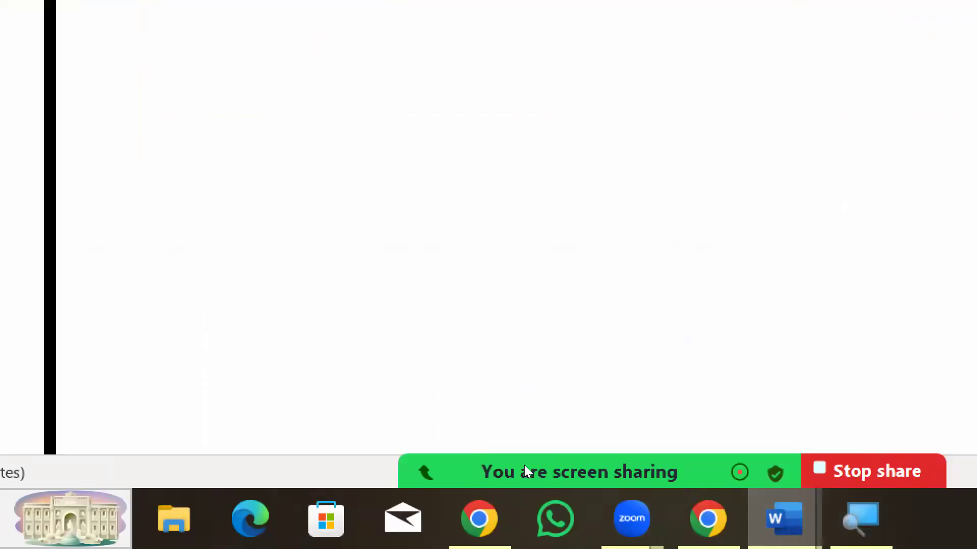
click(524, 460)
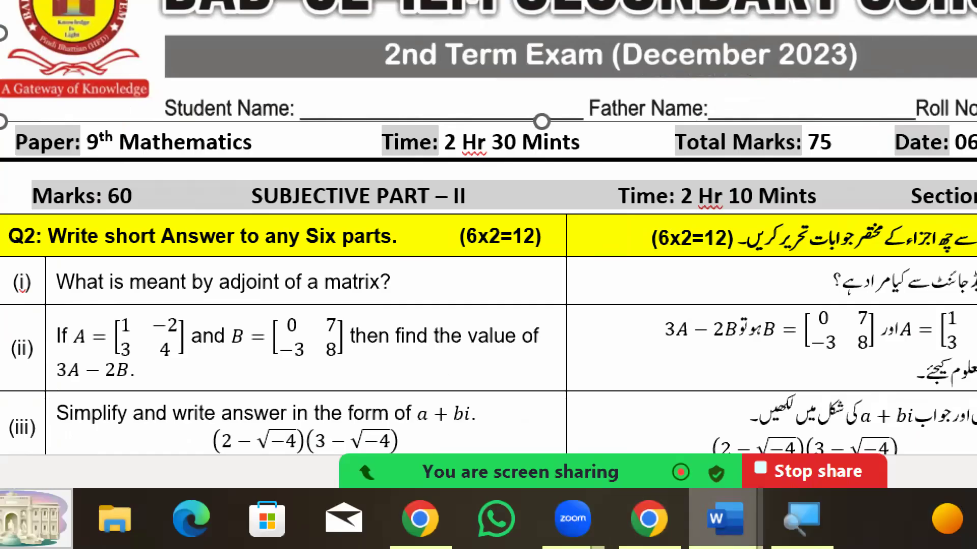
click(725, 518)
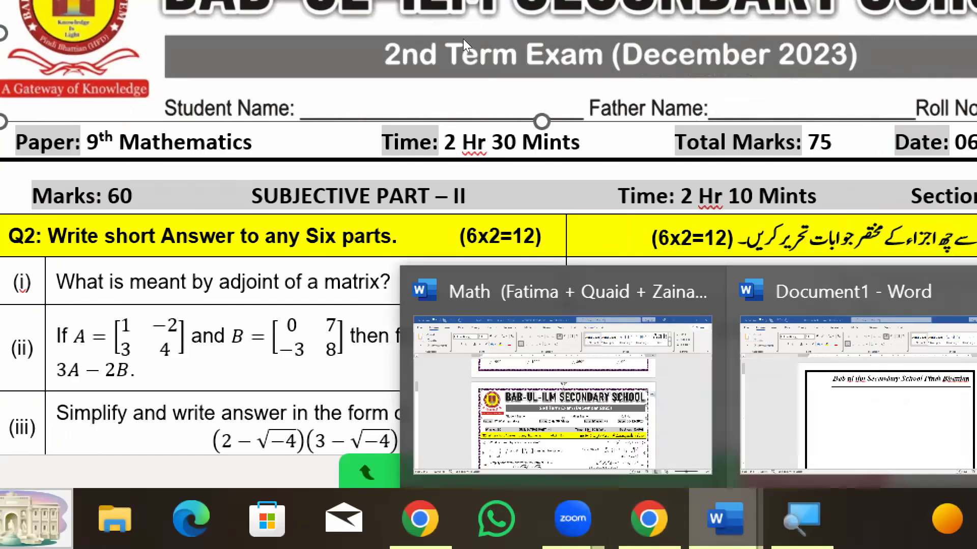
click(860, 383)
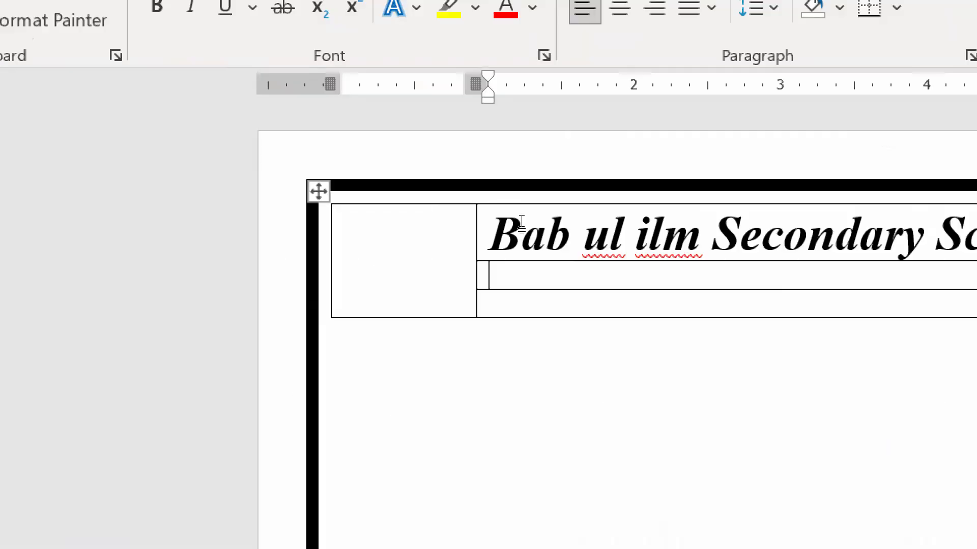
text(2nd ter)
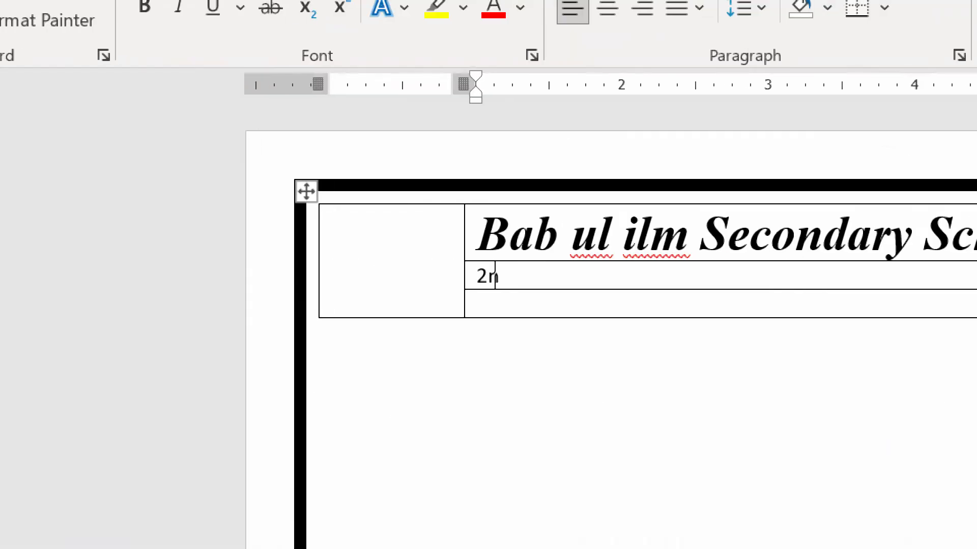
text(m Exam)
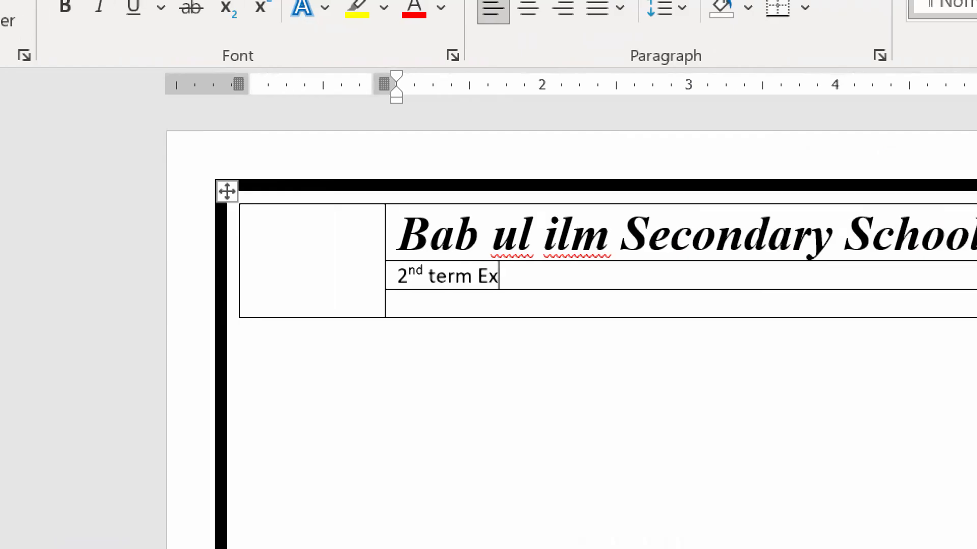
text(i)
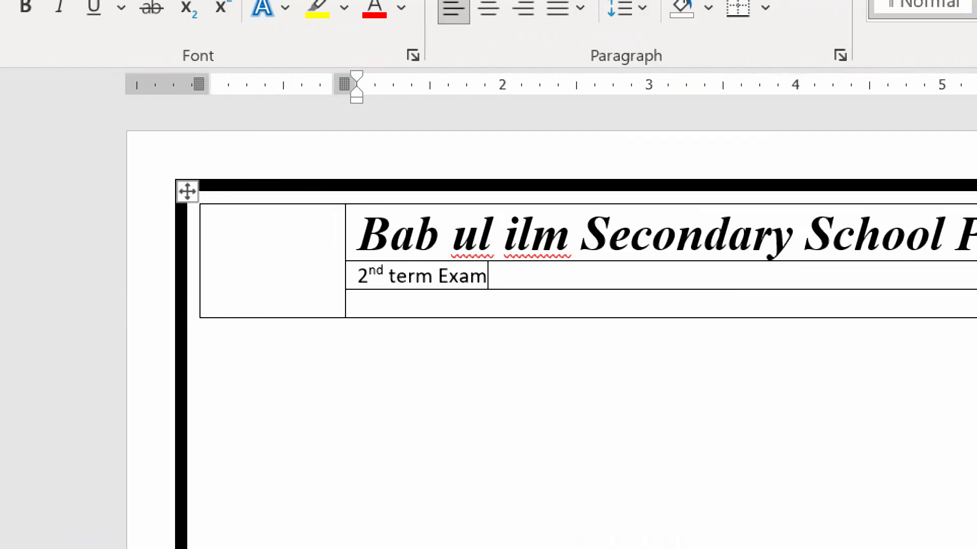
text(nat)
key(BackSpace)
key(BackSpace)
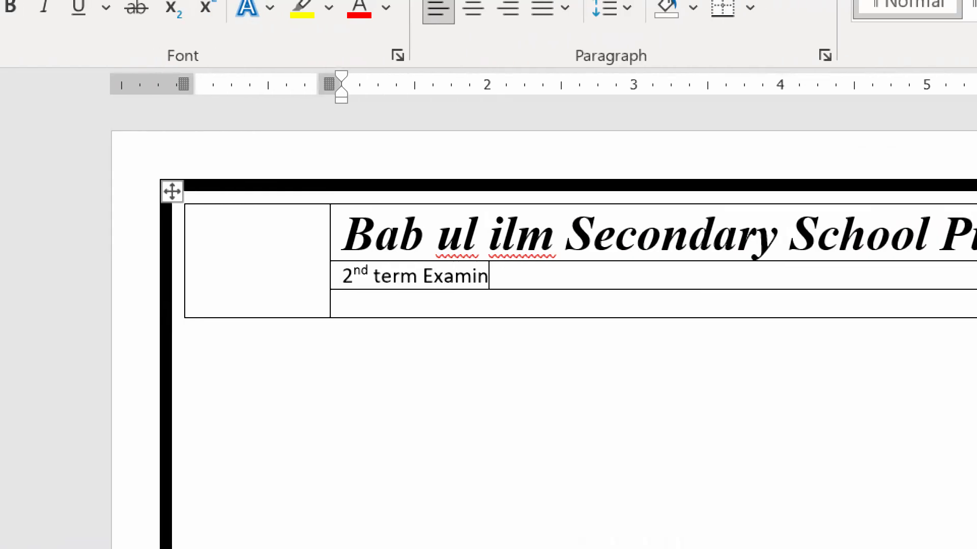
text(ition)
key(BackSpace)
key(BackSpace)
key(BackSpace)
key(BackSpace)
key(BackSpace)
text(ation)
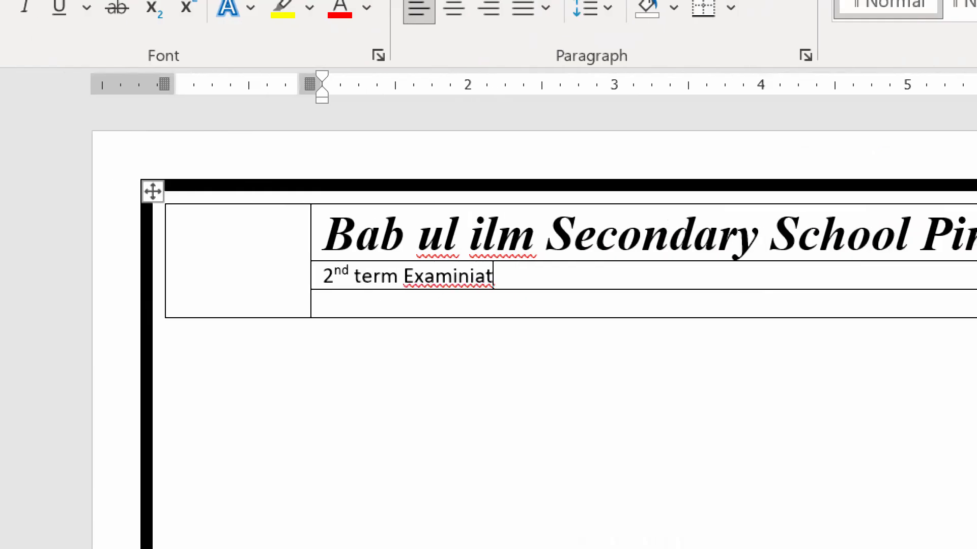
text( 2025)
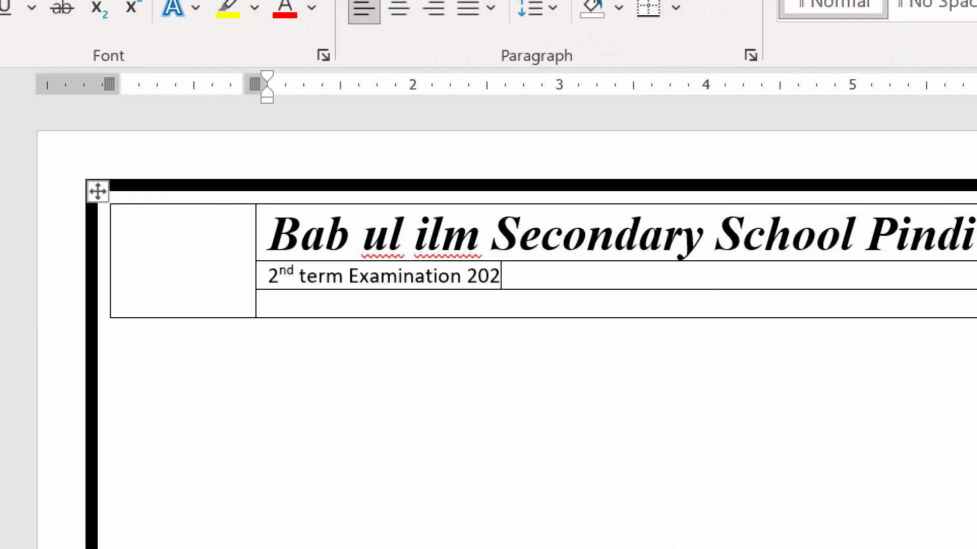
text( (Nov)
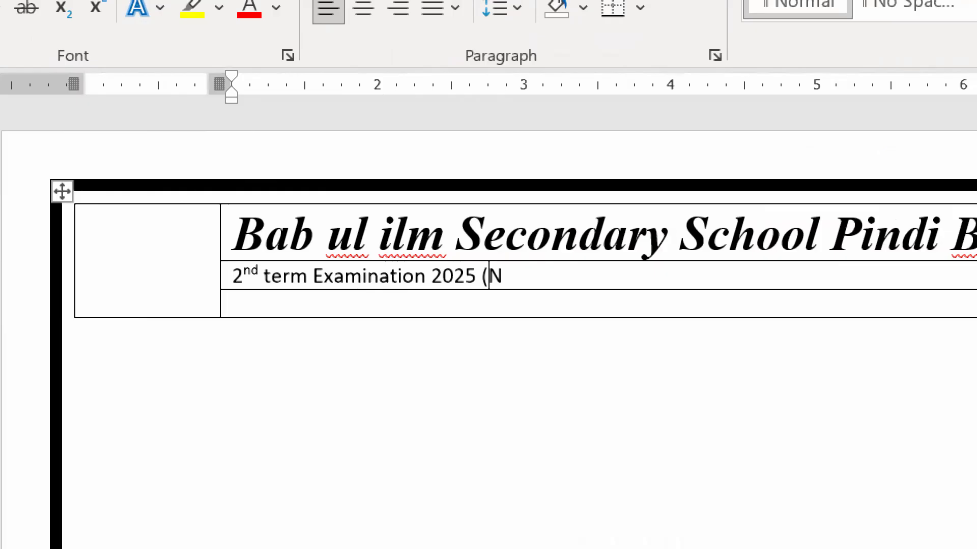
text(ember))
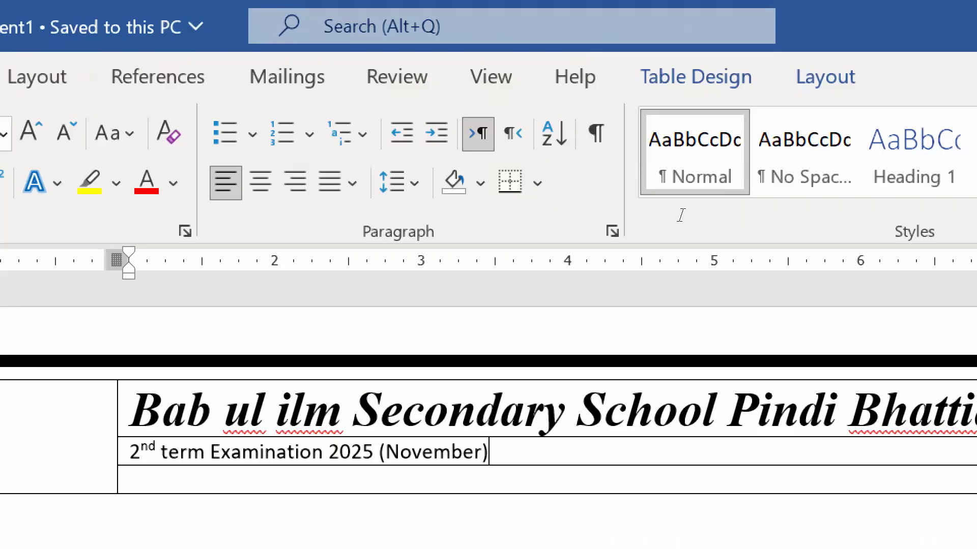
Step: Centre the examination title in the second row and make it bold at 12 pt
key(ctrl+e)
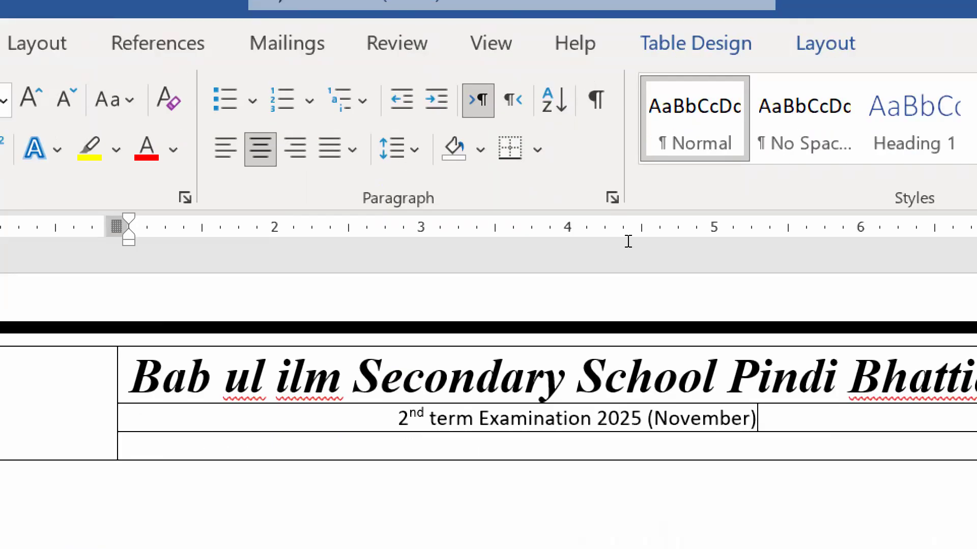
drag(636, 227, 443, 221)
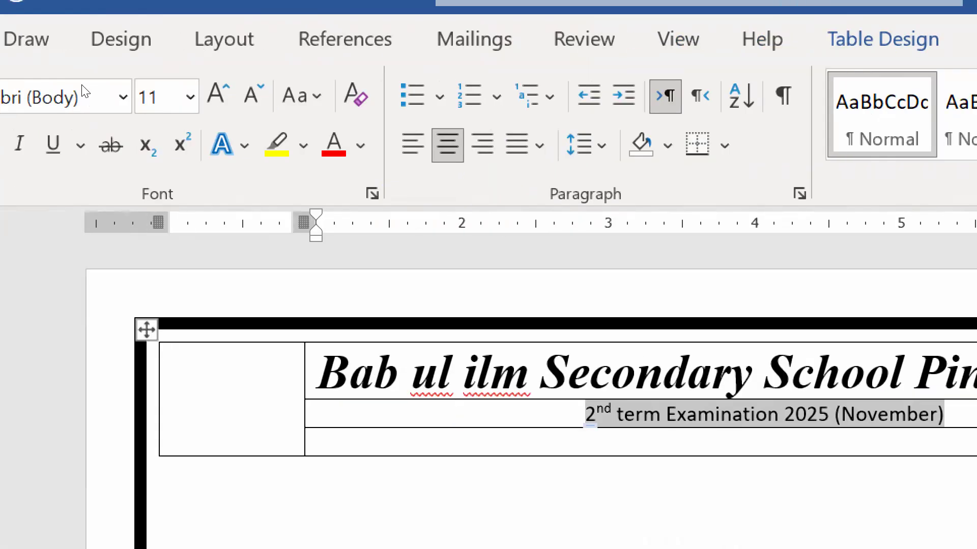
key(ctrl+b)
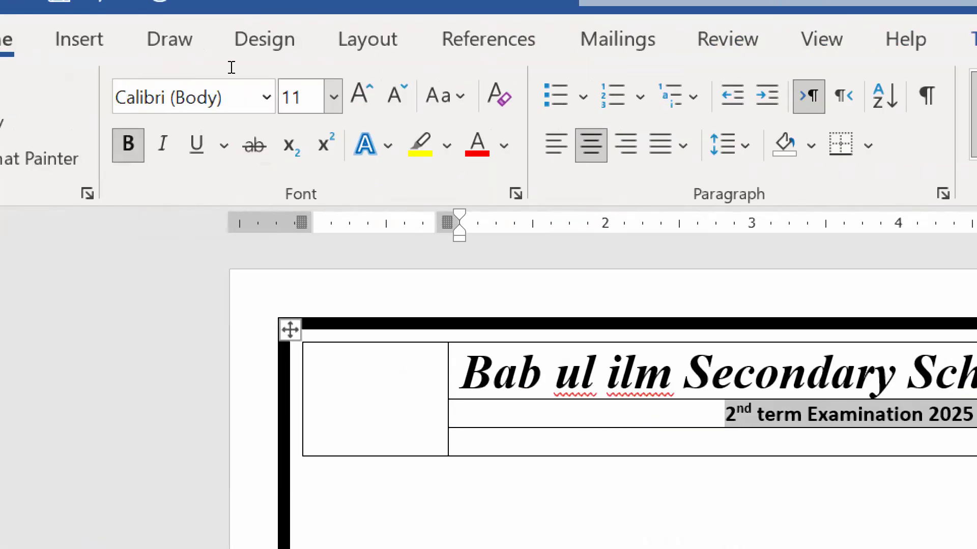
key(ctrl+shift+period)
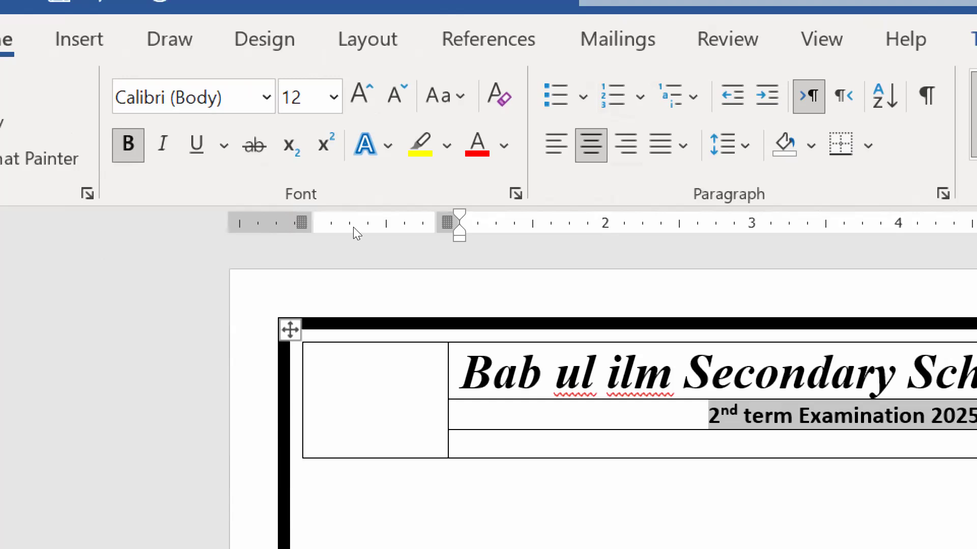
Step: Shade the cell containing the examination title light grey
click(336, 231)
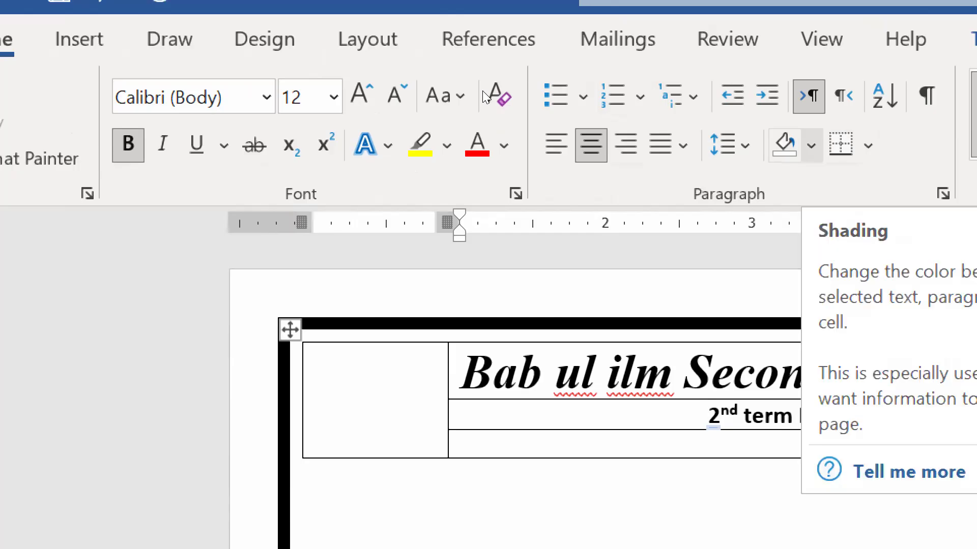
click(811, 146)
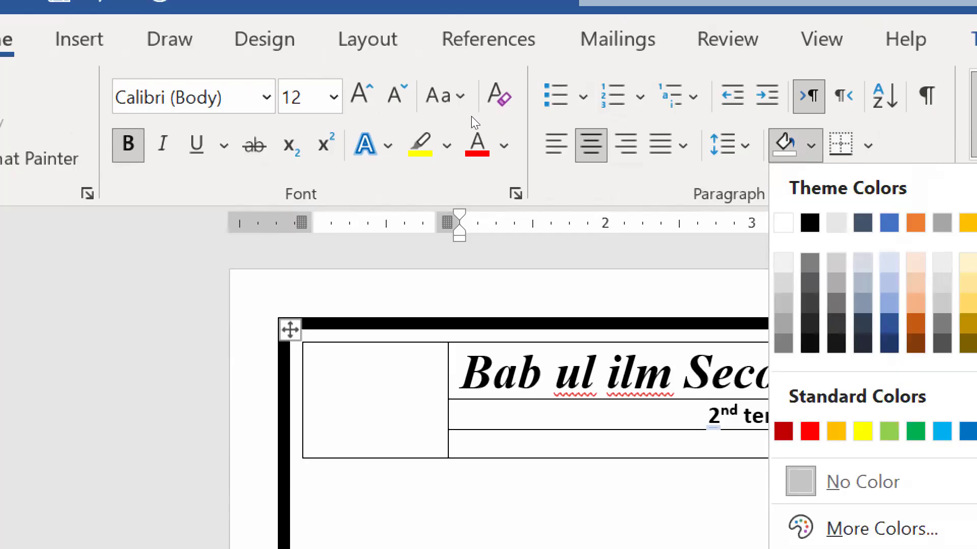
click(783, 283)
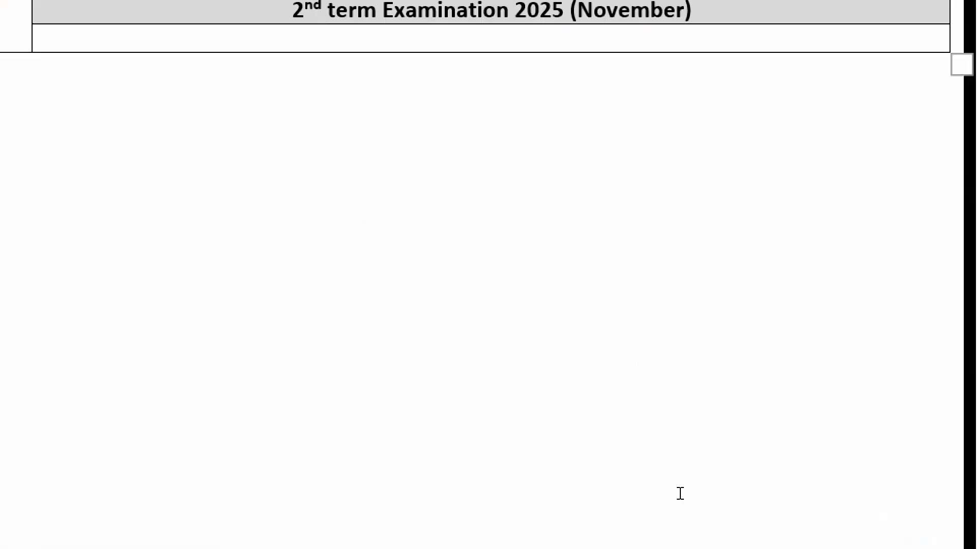
Step: Check the student details line in the existing mathematics paper and enter "Student Name:" with an underscore blank in the third row of Document1's table
mouse_move(602, 518)
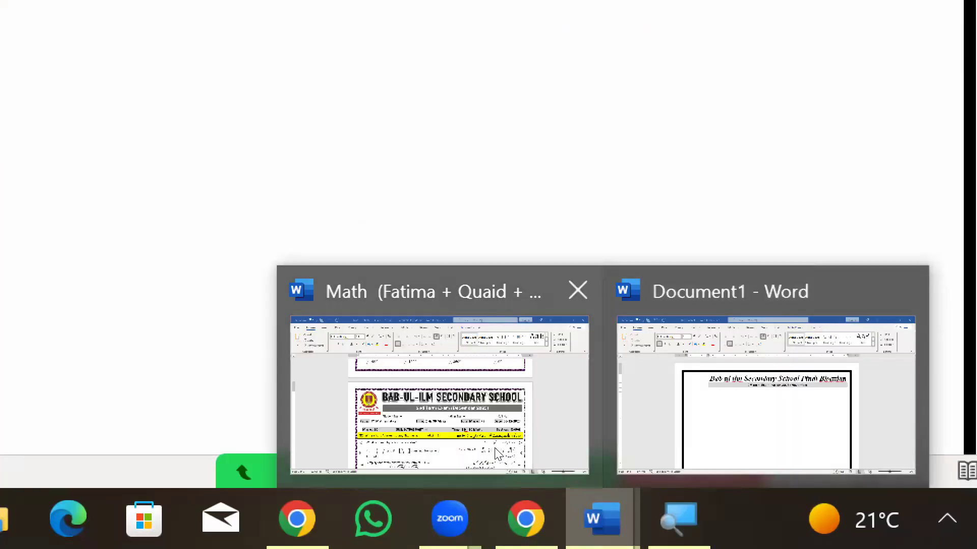
click(438, 387)
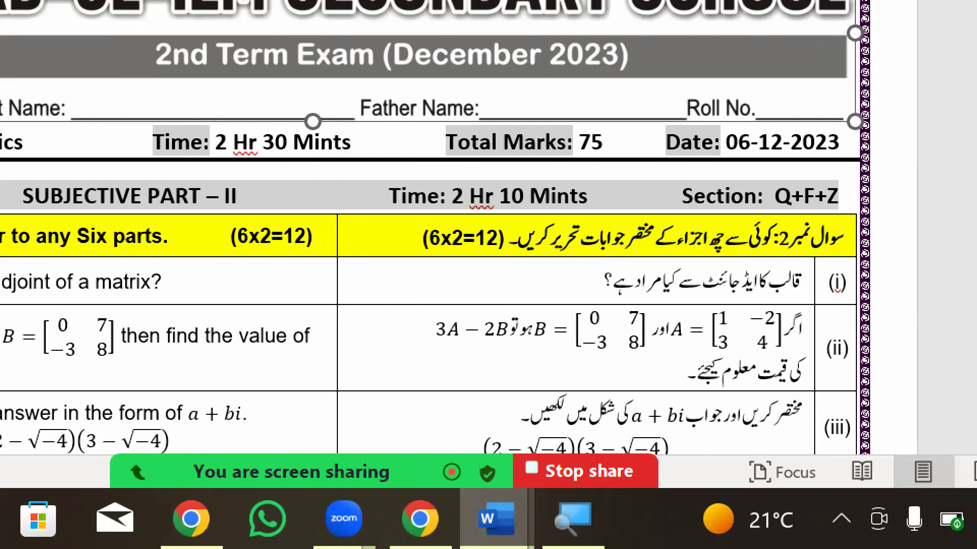
mouse_move(529, 493)
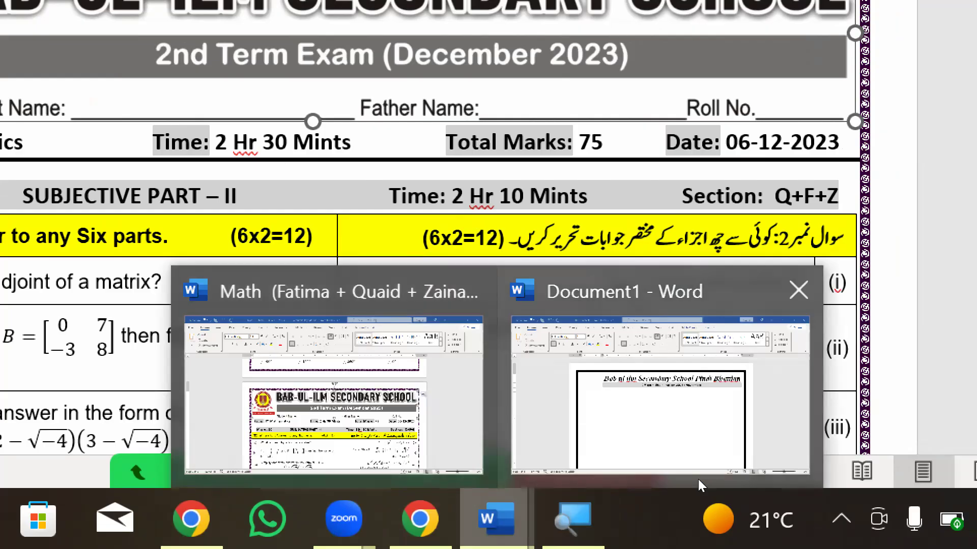
click(697, 481)
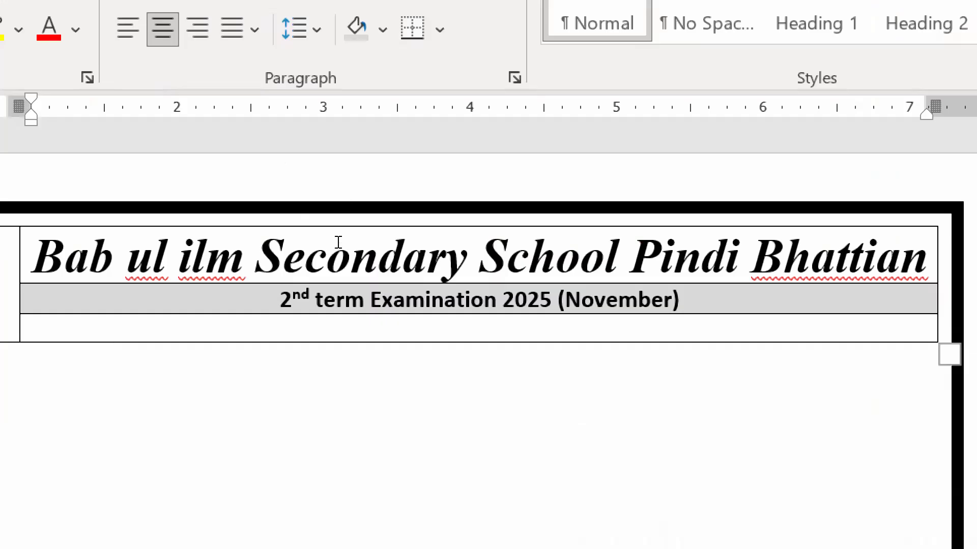
text(Studne)
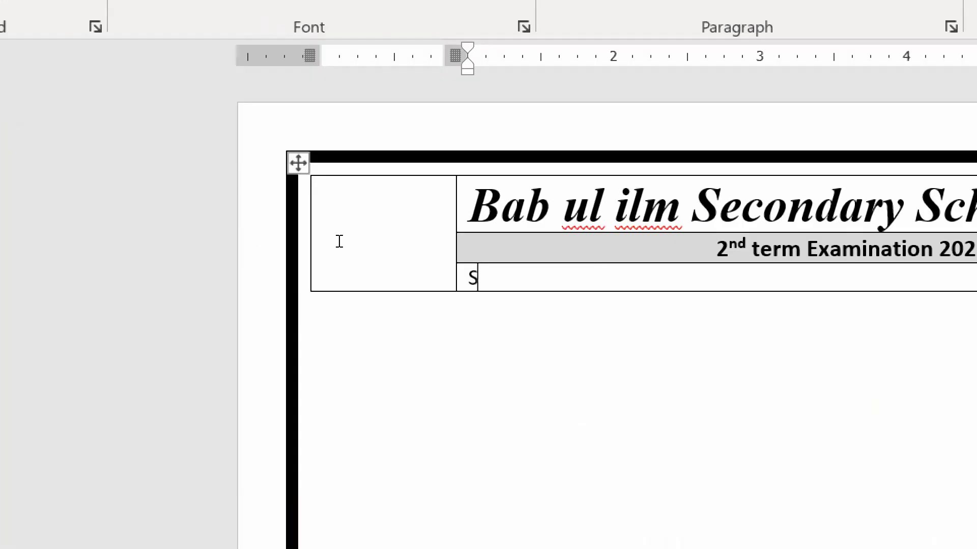
key(BackSpace)
key(BackSpace)
text(ent)
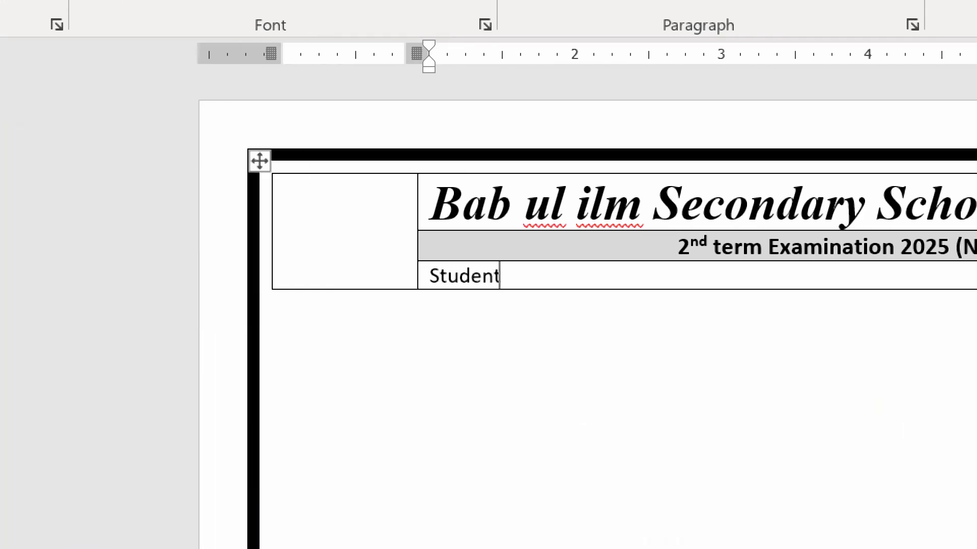
text( Name)
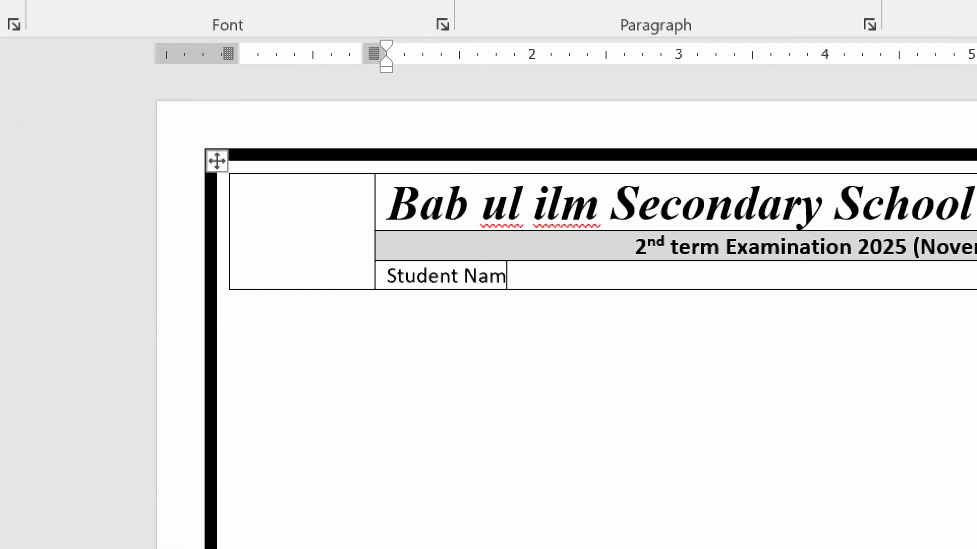
text(: _)
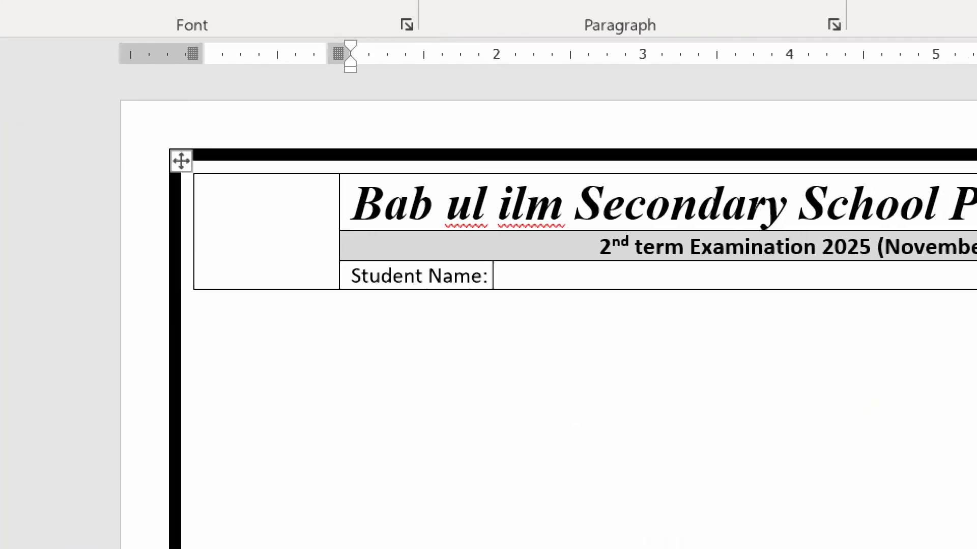
text(__________________)
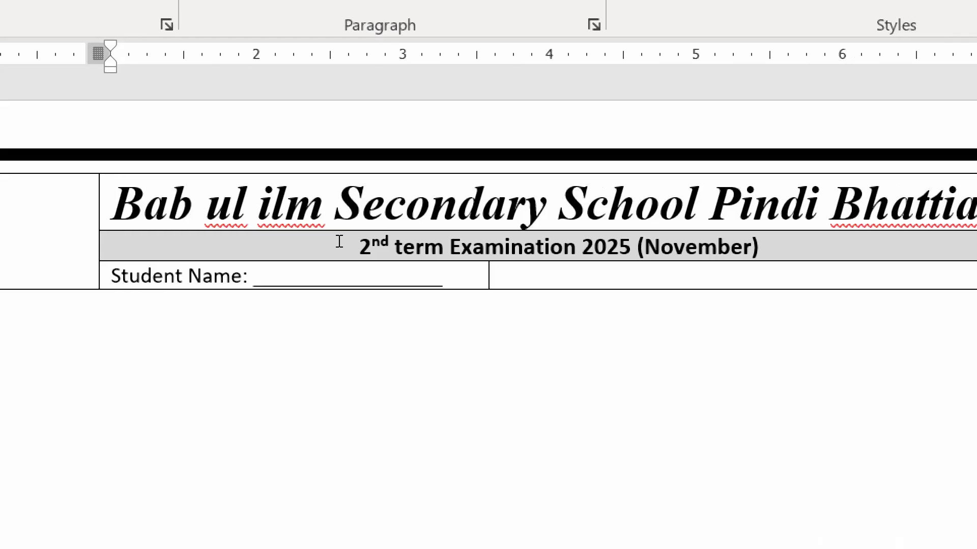
Step: Add "Father Name:" and "Roll No." with underscore blanks after the student name on the same row
text(ather Nam)
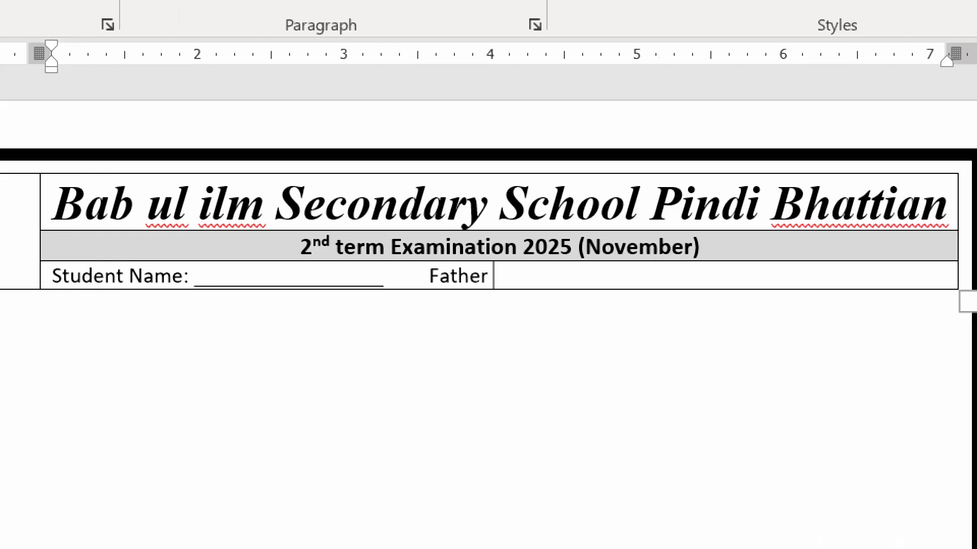
text(e:)
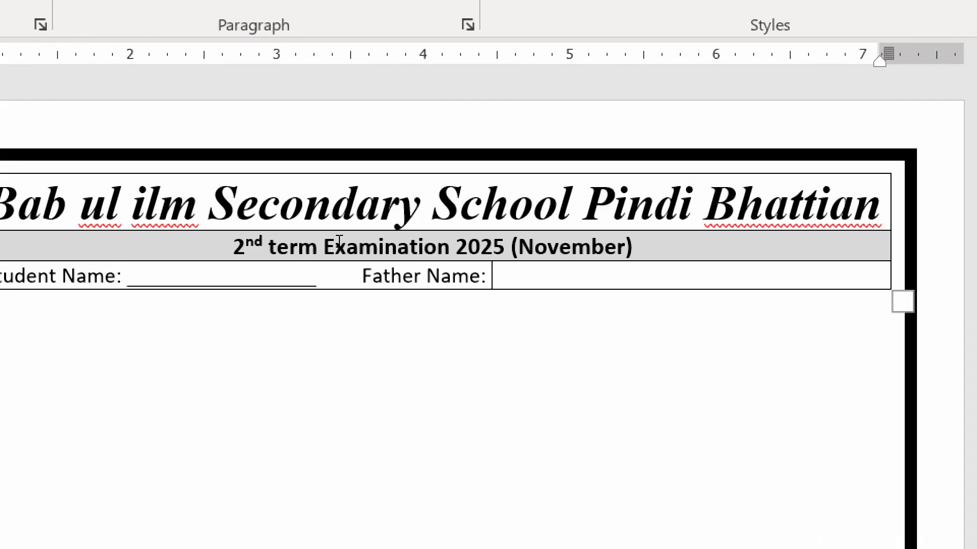
text( ______________)
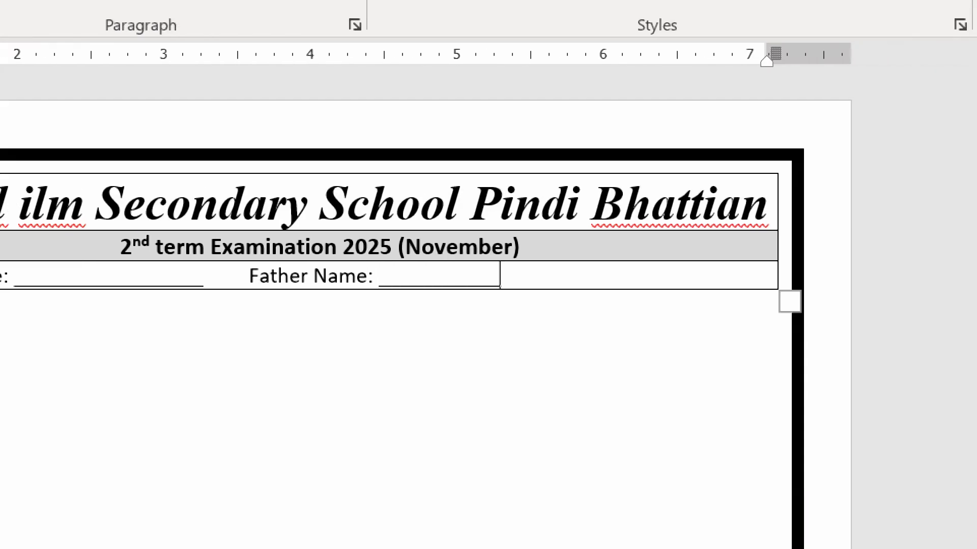
text(_    Rol)
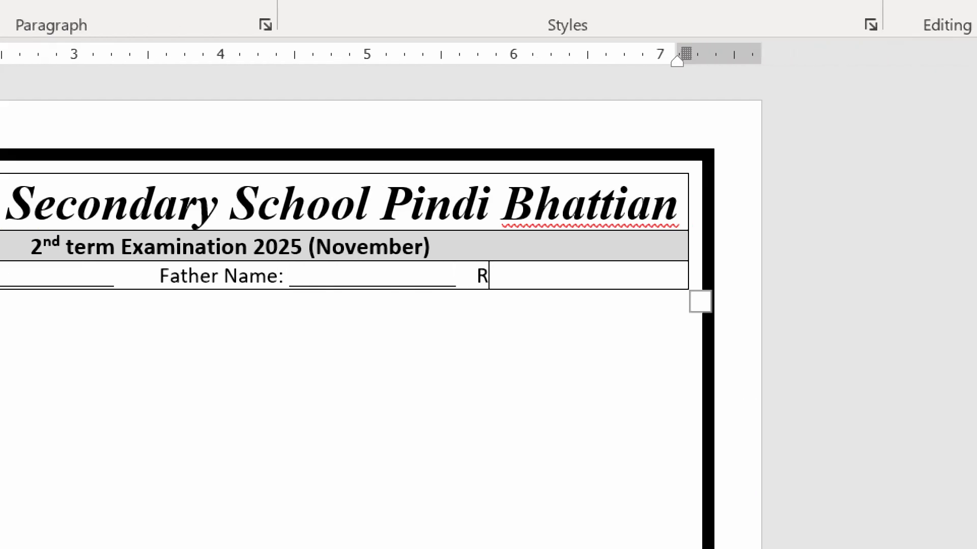
text(l No.)
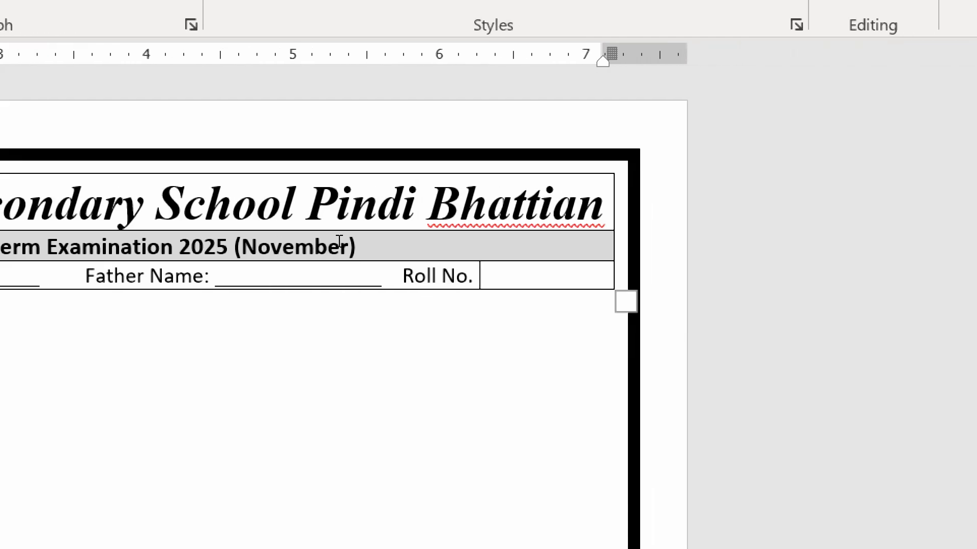
text( _____________)
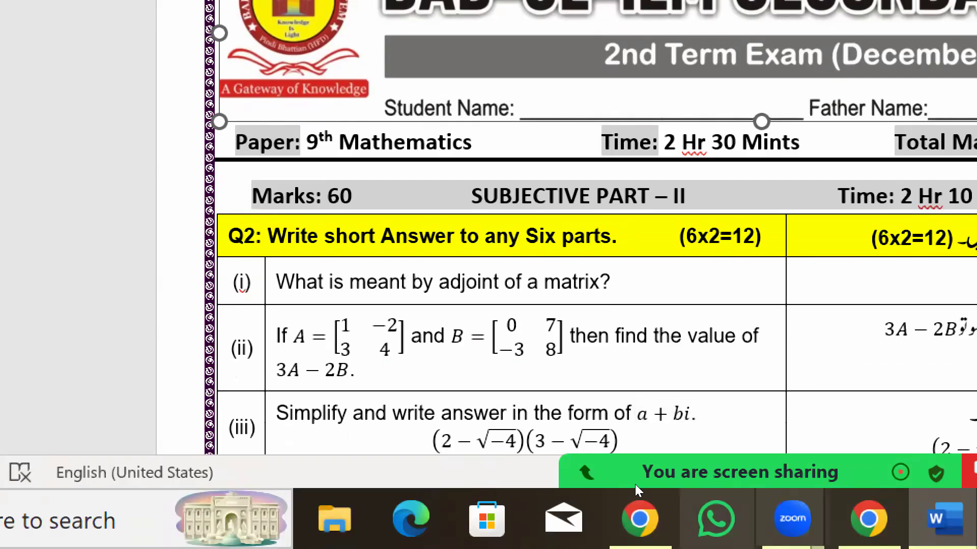
Step: Return to Document1, add a new row at the end of the header table and merge its two cells
click(945, 519)
click(901, 394)
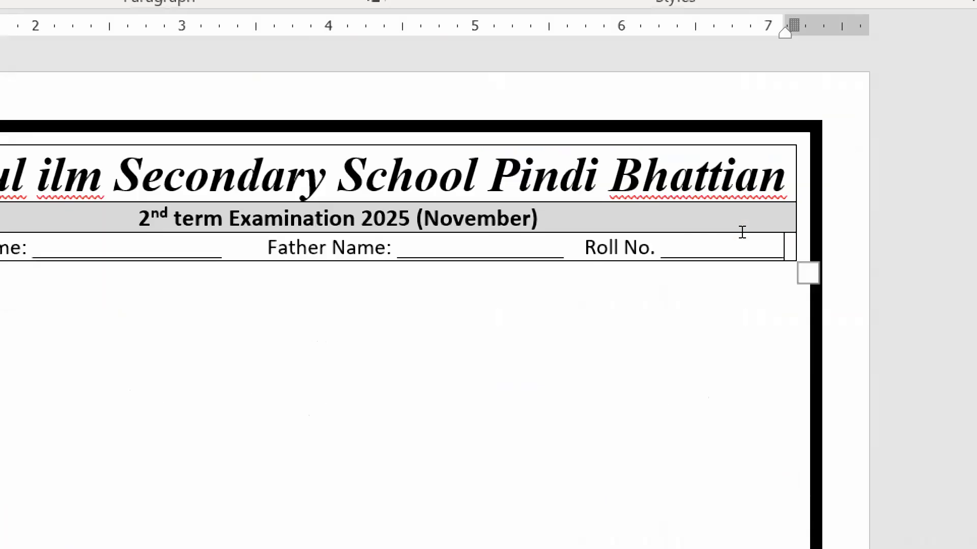
key(Tab)
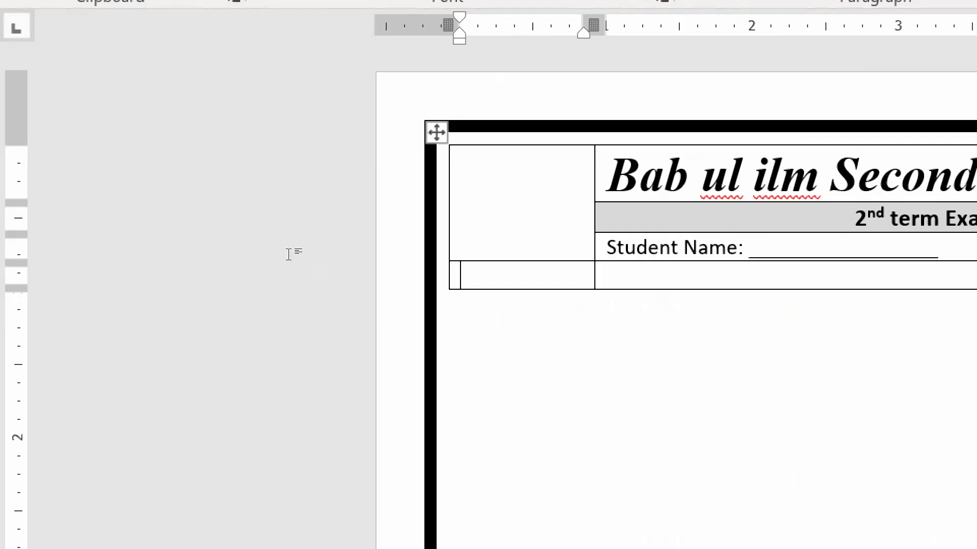
key(shift+Right)
key(shift+Right)
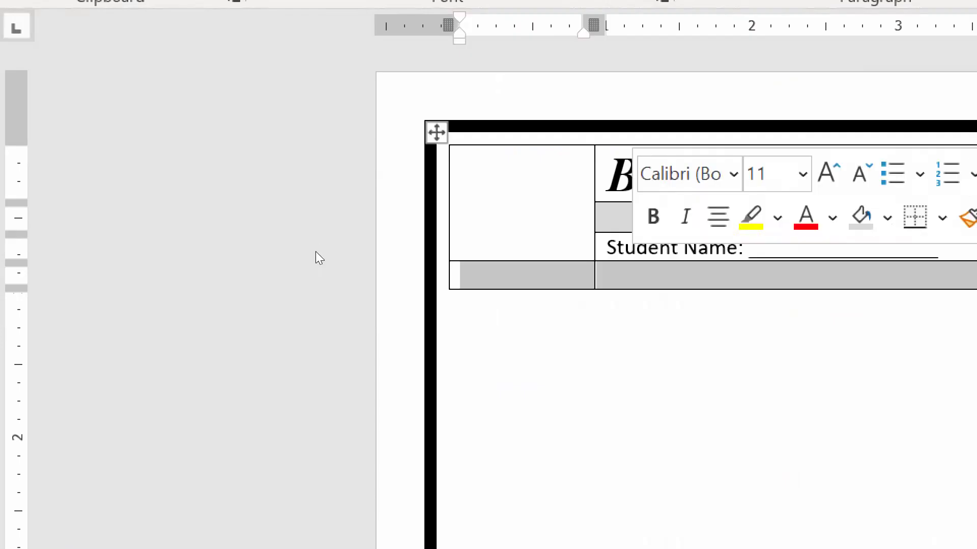
right_click(315, 251)
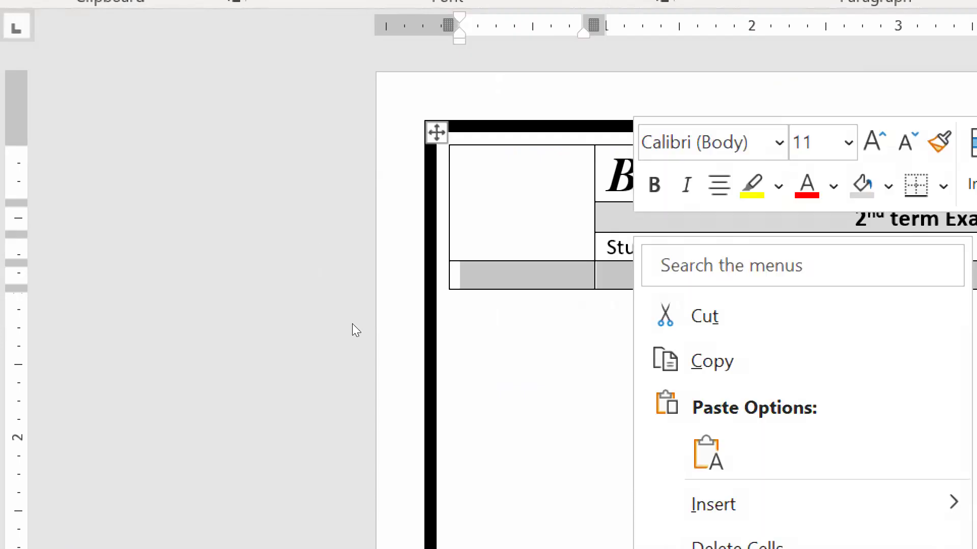
click(738, 426)
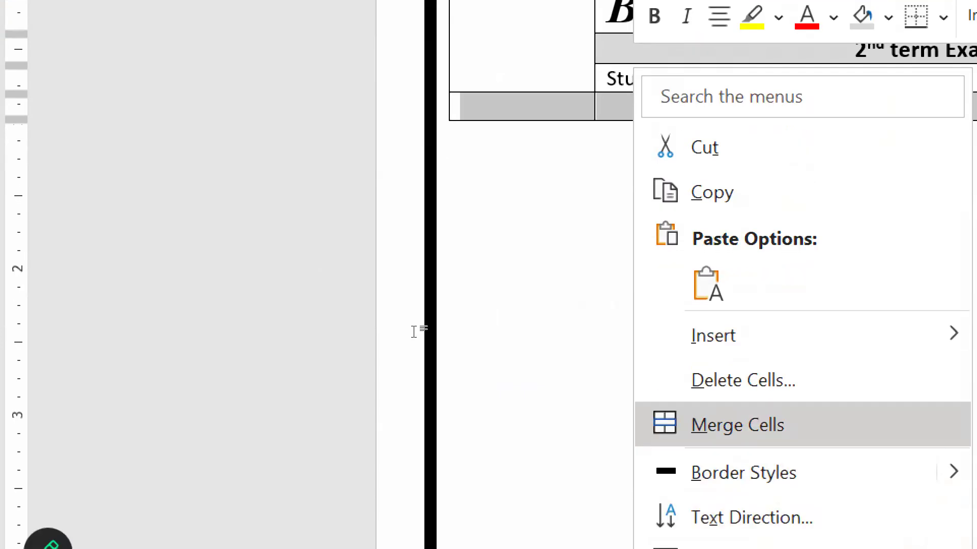
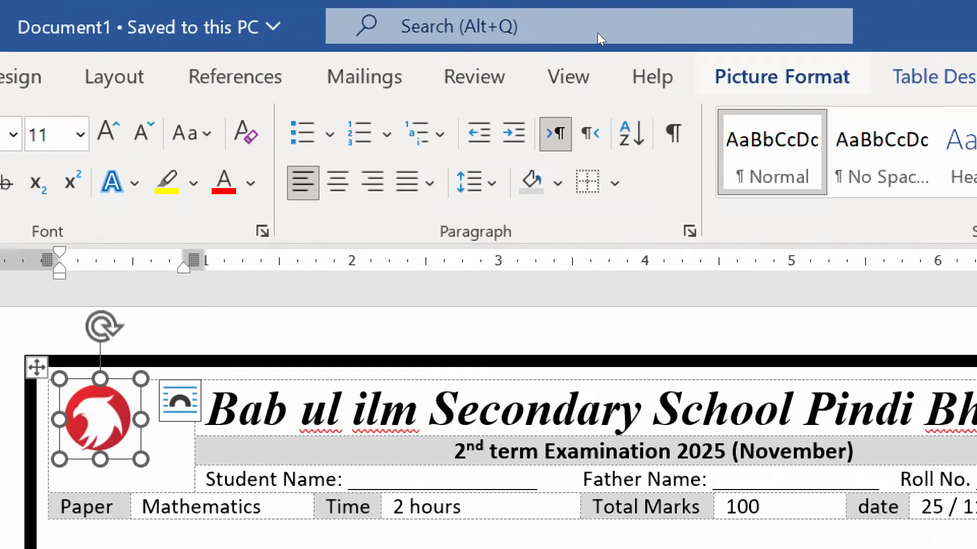
Step: Set the text wrapping of the logo in the header table to Square
click(783, 70)
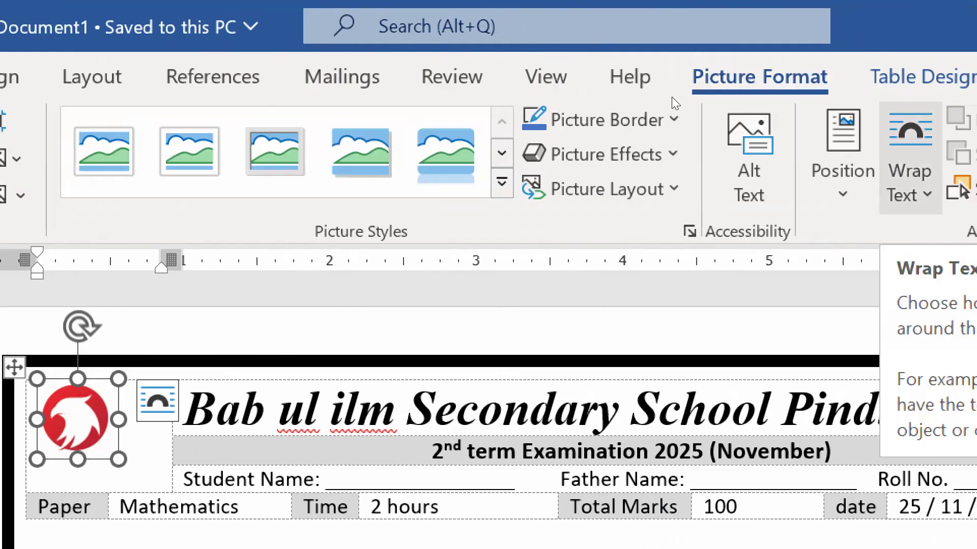
click(914, 165)
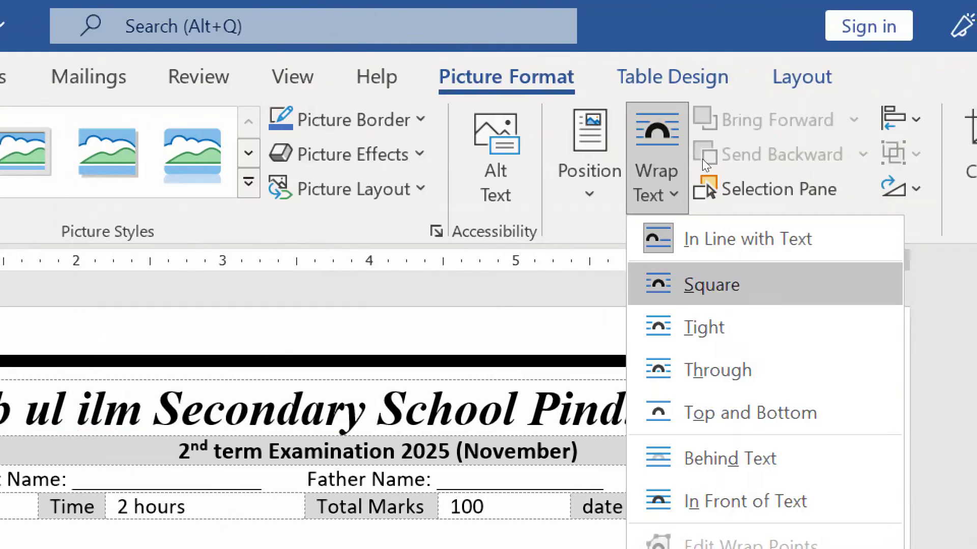
click(711, 284)
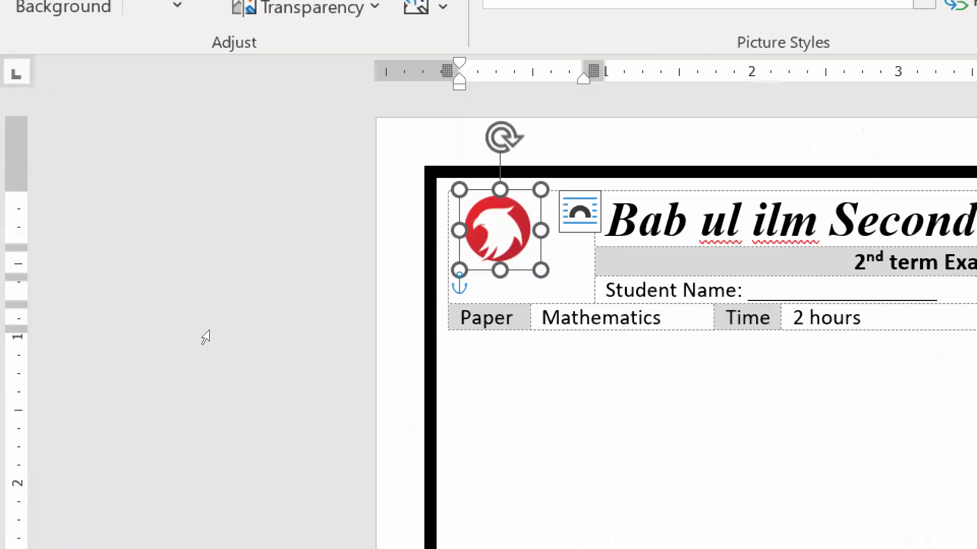
Step: Enlarge the logo slightly and position it near the centre of its header cell
mouse_move(485, 223)
mouse_down()
mouse_move(504, 240)
mouse_move(492, 232)
mouse_up()
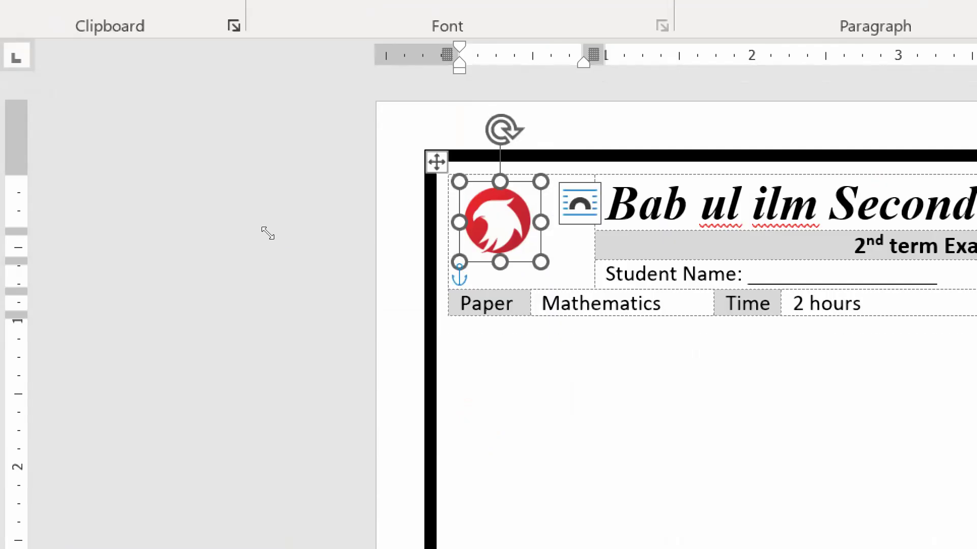
drag(542, 262, 551, 273)
mouse_move(482, 224)
mouse_down()
mouse_move(503, 223)
mouse_move(500, 251)
mouse_move(493, 224)
mouse_up()
drag(244, 217, 244, 220)
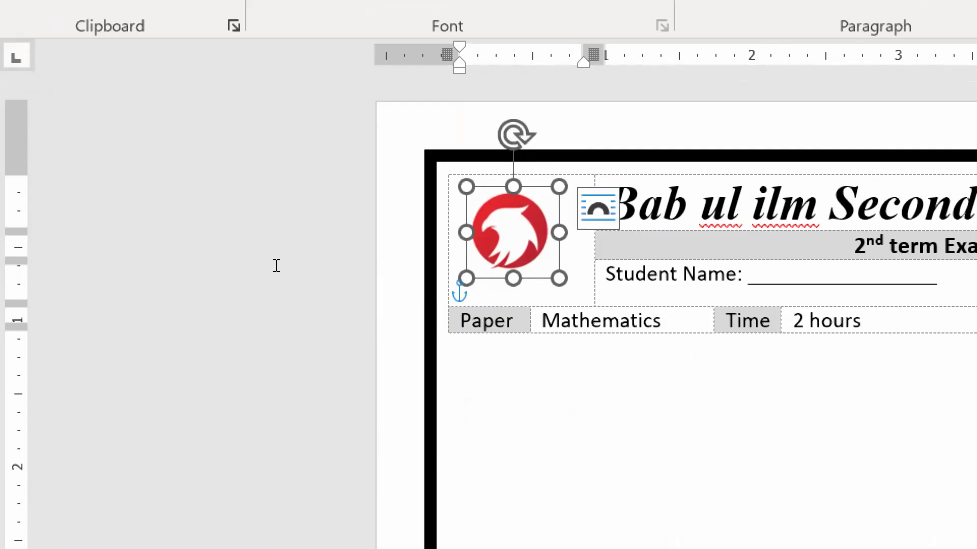
click(499, 349)
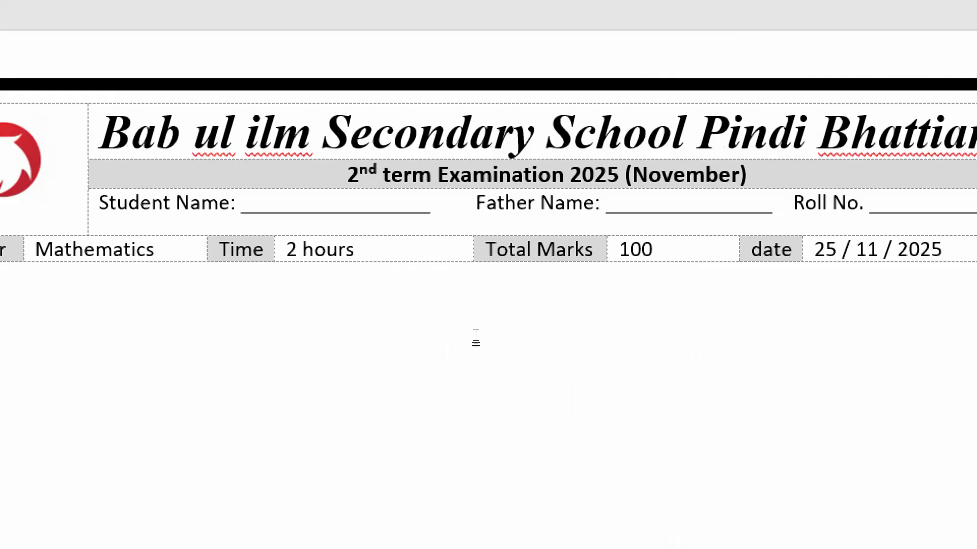
Step: Copy the whole exam header and paste two copies below it, separated by blank lines
key(ctrl+a)
click(410, 352)
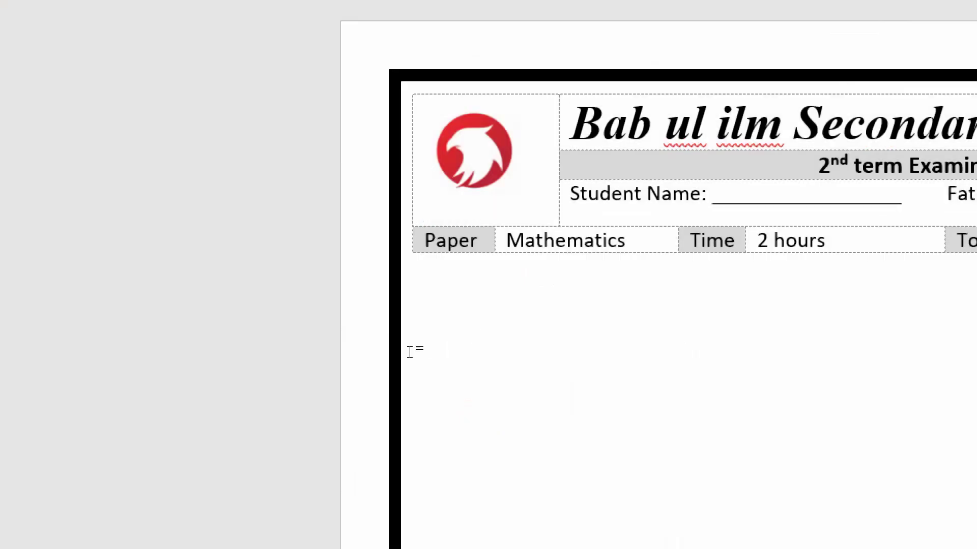
key(ctrl+v)
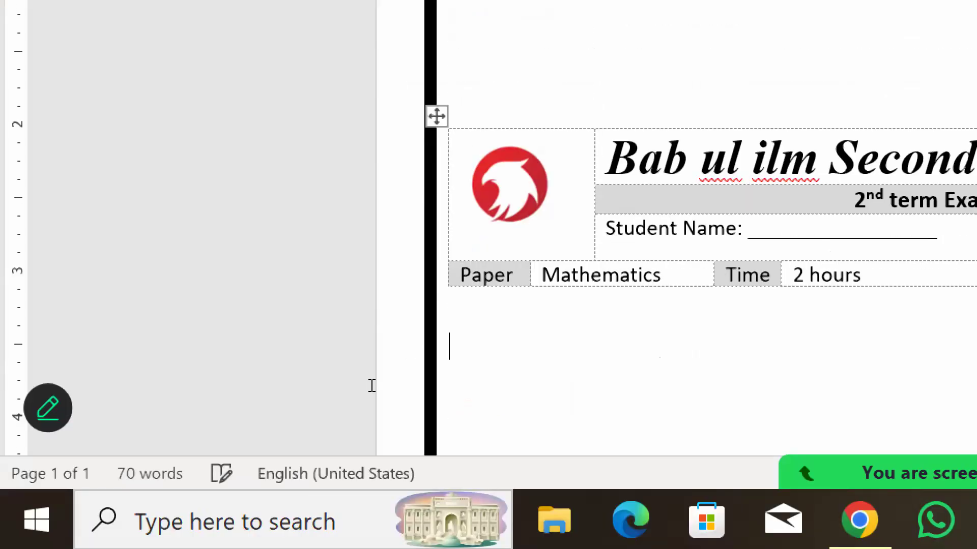
key(Return)
key(Return)
key(Return)
key(ctrl+v)
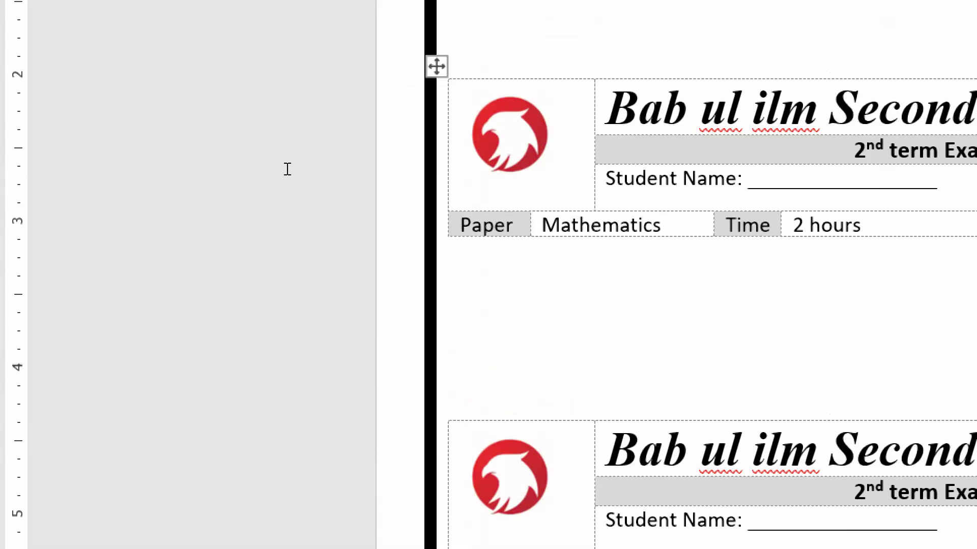
Step: Select the two pasted header copies and delete them, keeping only the original header
key(ctrl+a)
key(Down)
drag(783, 500, 783, 514)
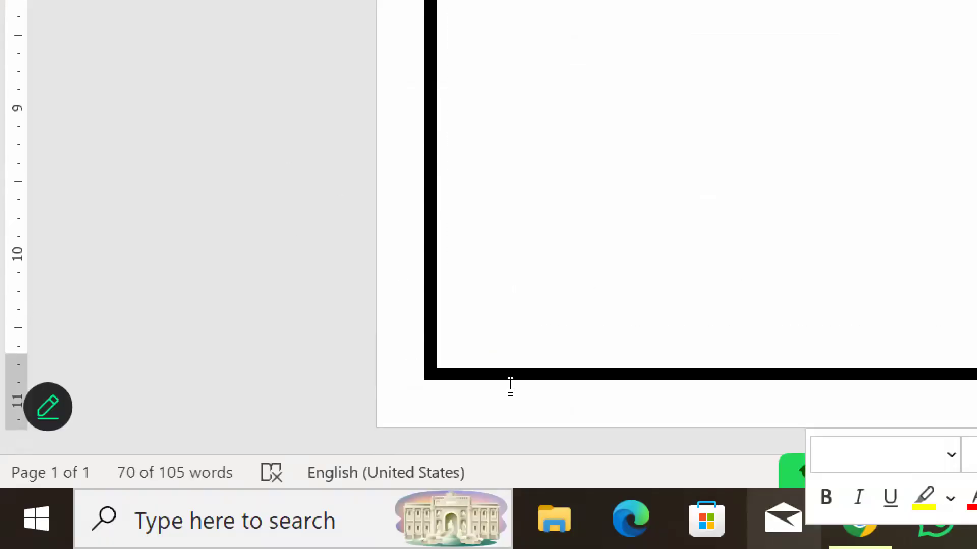
key(Delete)
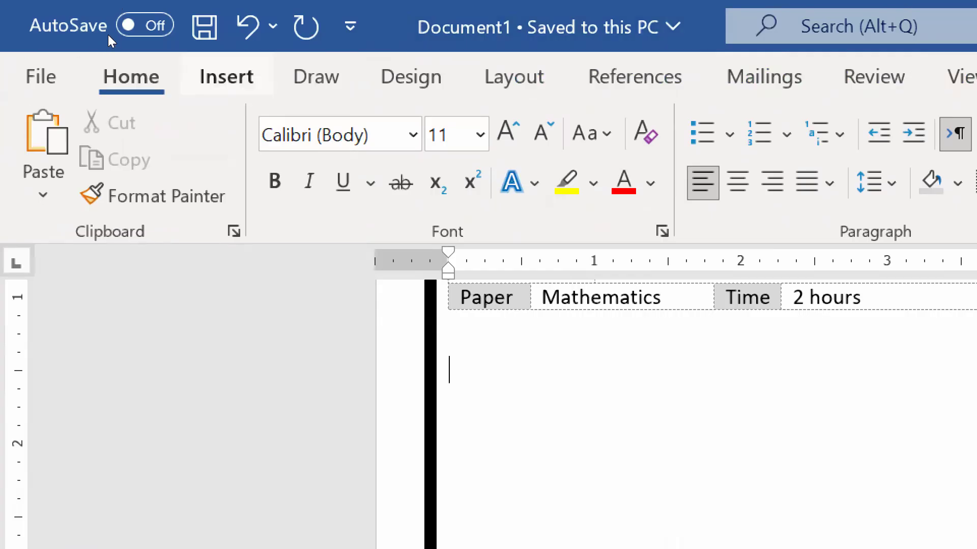
Step: Insert a table with two columns and one row below the exam header
click(222, 75)
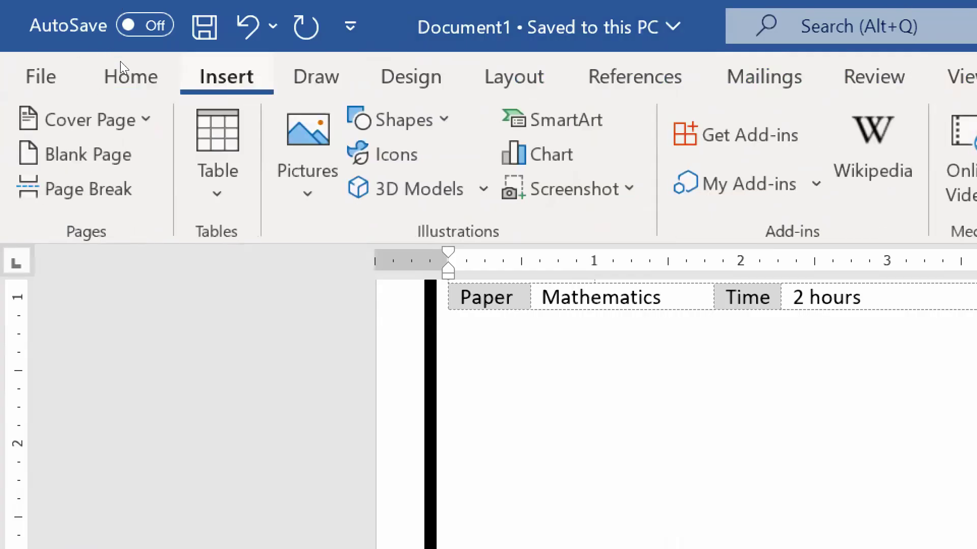
click(224, 147)
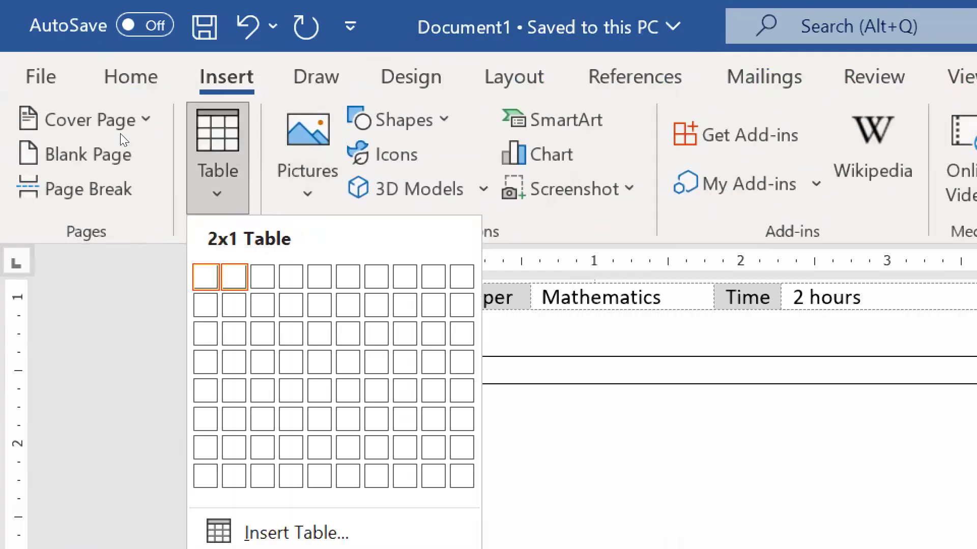
click(234, 277)
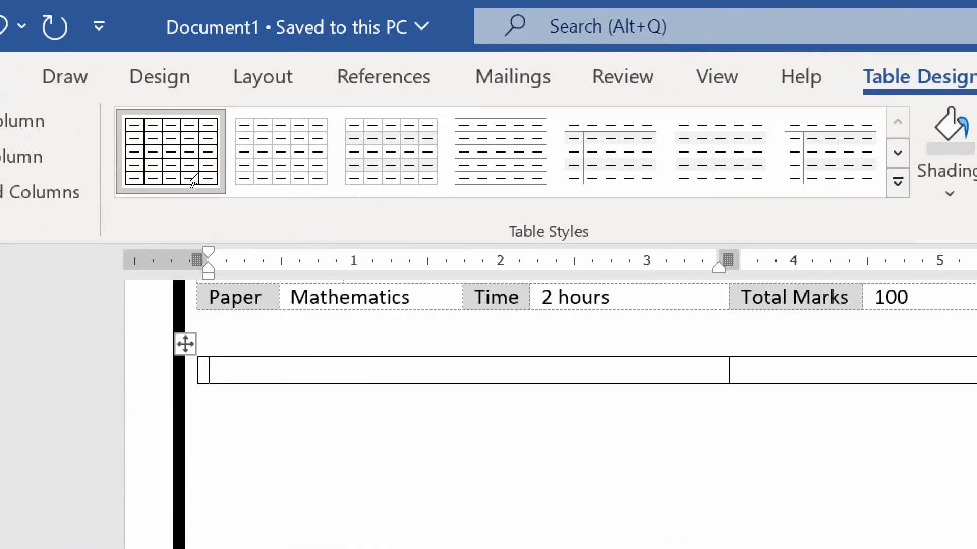
Step: Enter "Q.1: Choose the correct option from the following:" in the first cell of the question table
text(Q.1:)
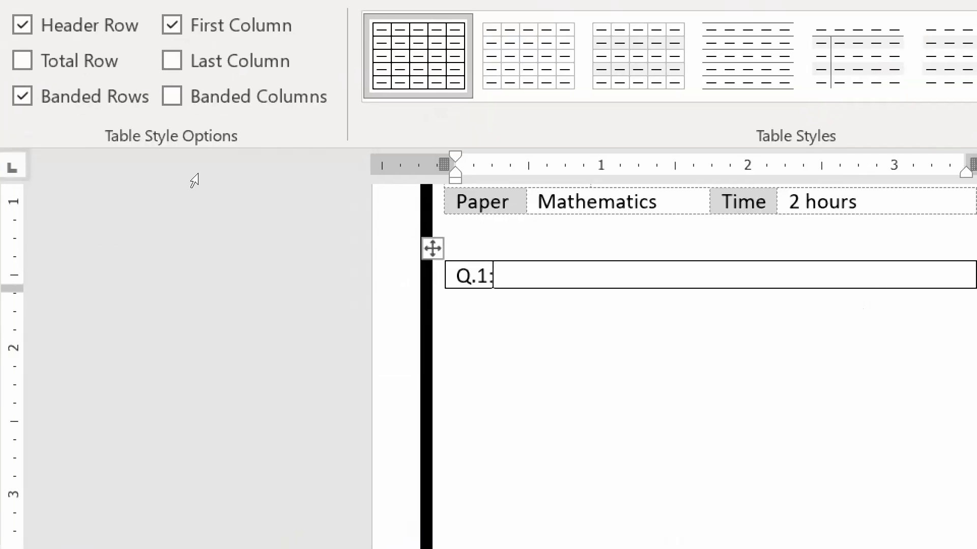
text( choo)
key(BackSpace)
key(BackSpace)
key(BackSpace)
key(BackSpace)
text(Choose the corre)
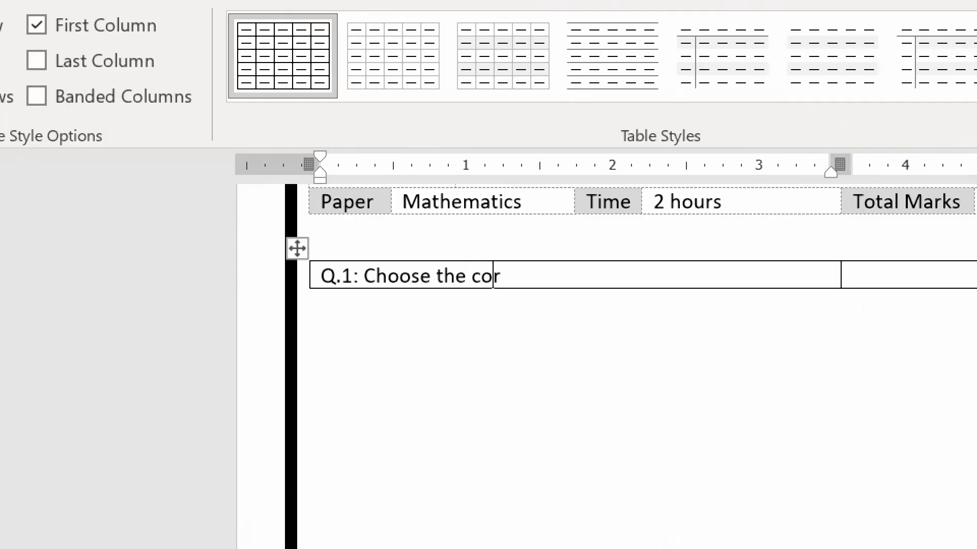
text(ct optikon)
key(BackSpace)
key(BackSpace)
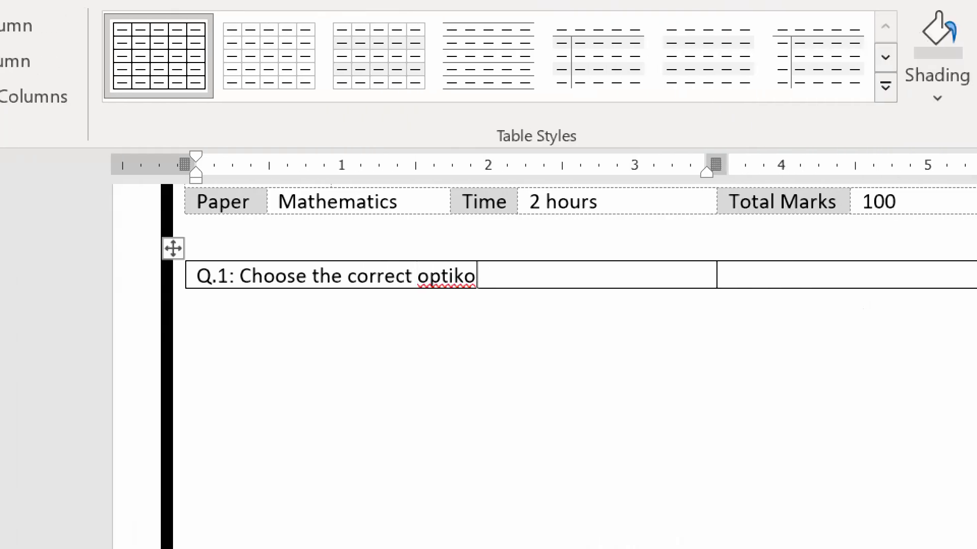
text(on from the)
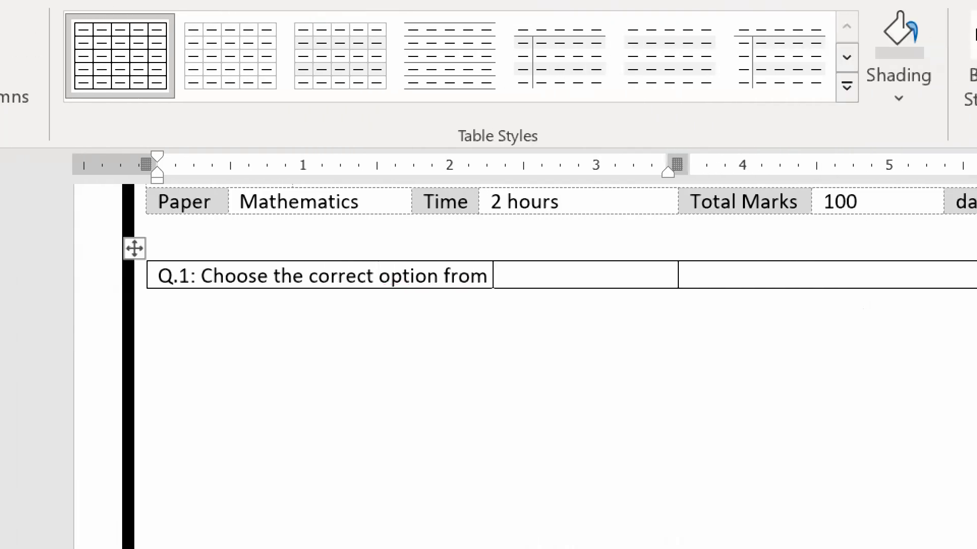
text( following: )
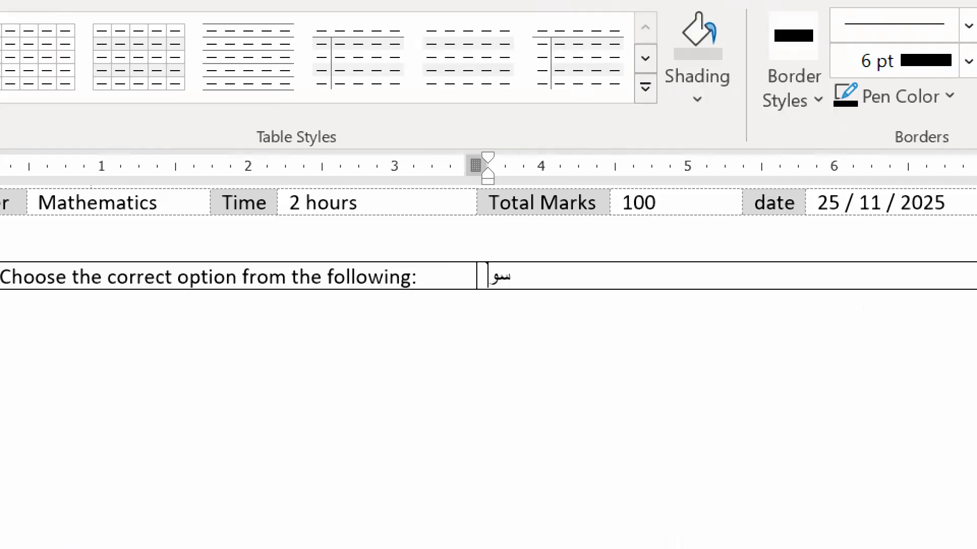
Step: Enter the Urdu heading "سوالنمبر1؛ درست جواب کی نشاندہی کریں۔" in the second cell of the question table
text(سوالنمبر1؛)
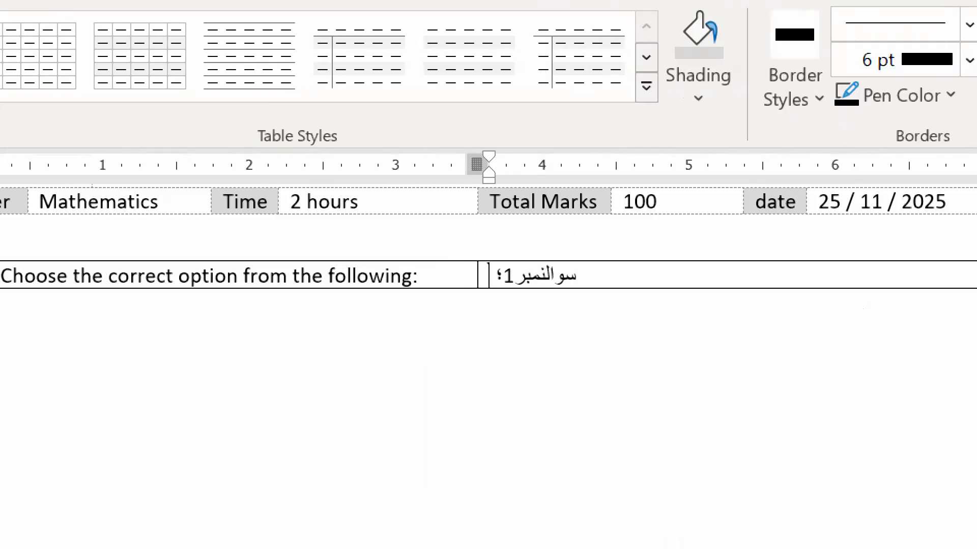
text( درست)
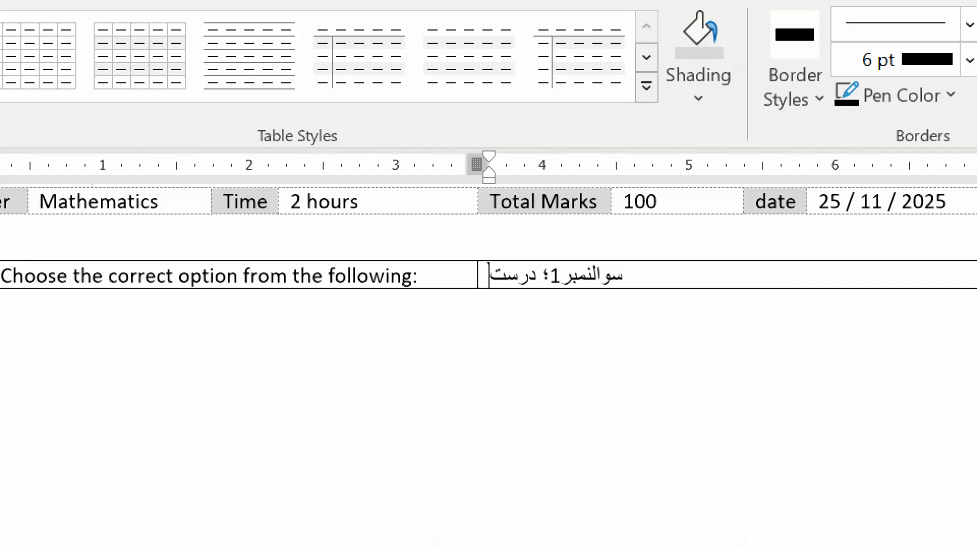
text( جواب ک)
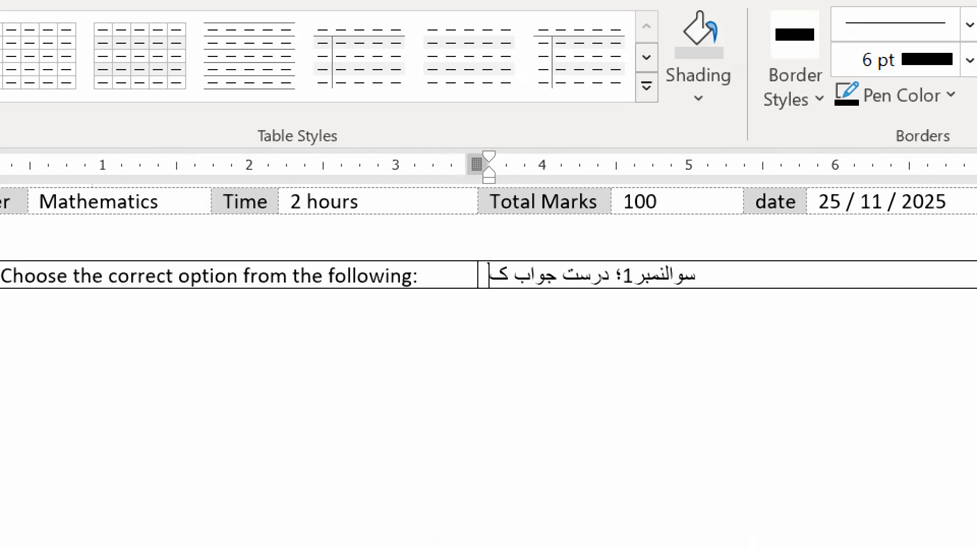
text(ی نشان)
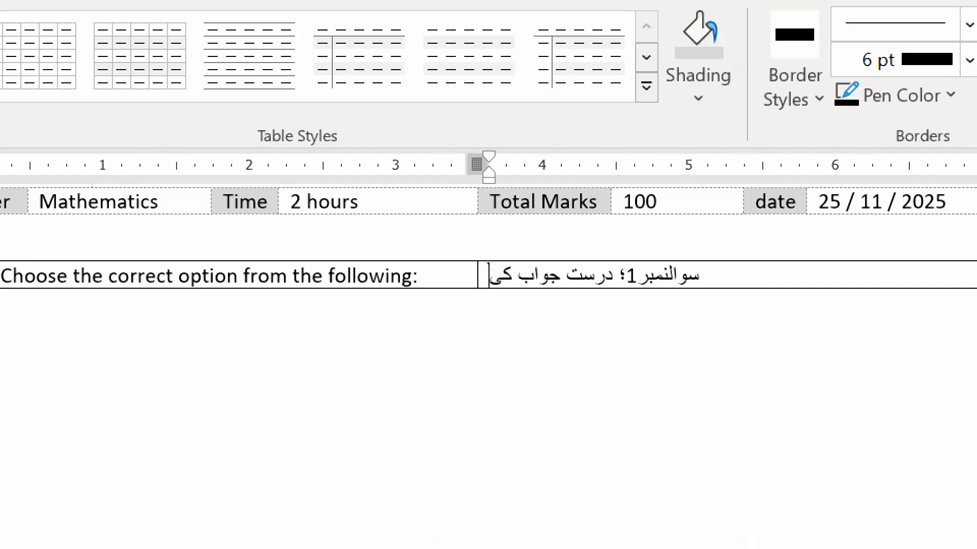
text(دہی کریں۔)
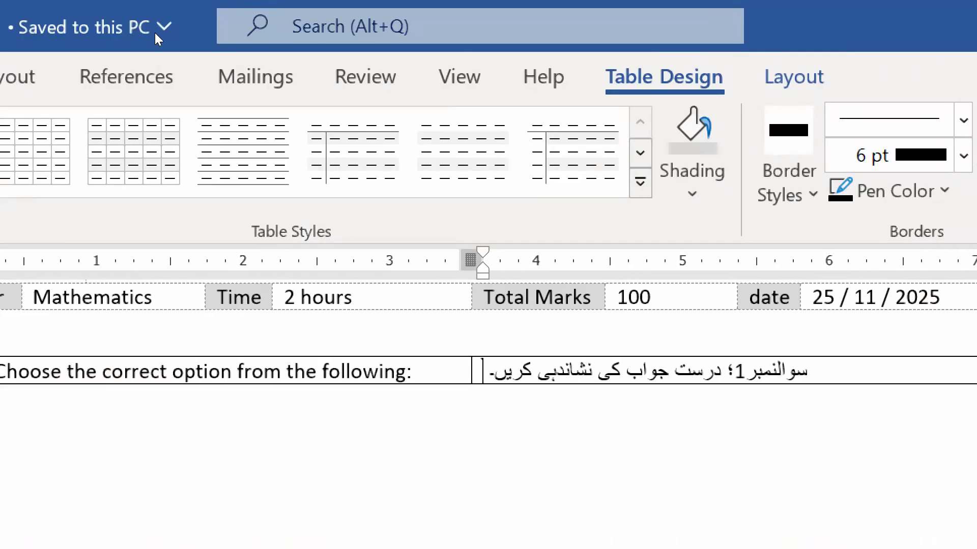
Step: Set the Urdu heading's text direction to right-to-left and its font to Jameel Noori Nastaleeq
click(131, 75)
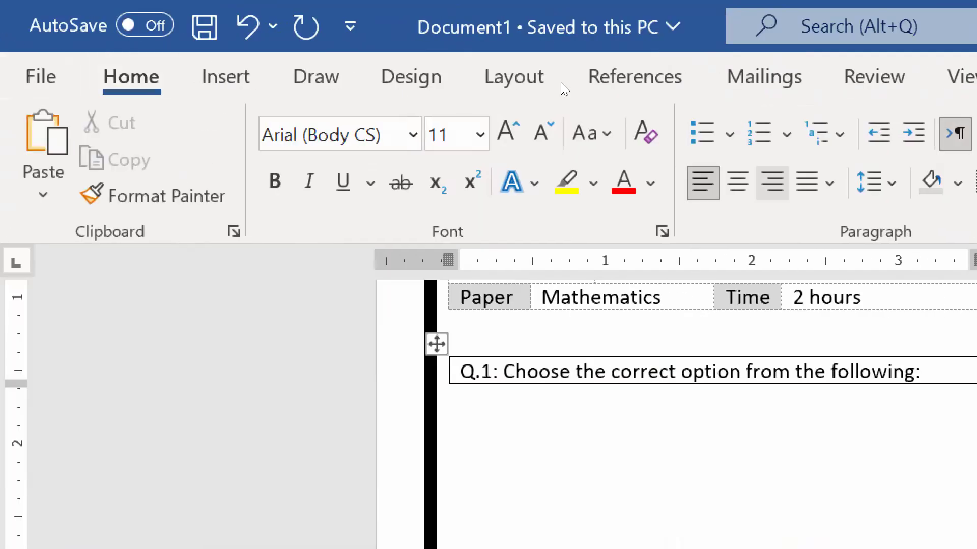
click(762, 134)
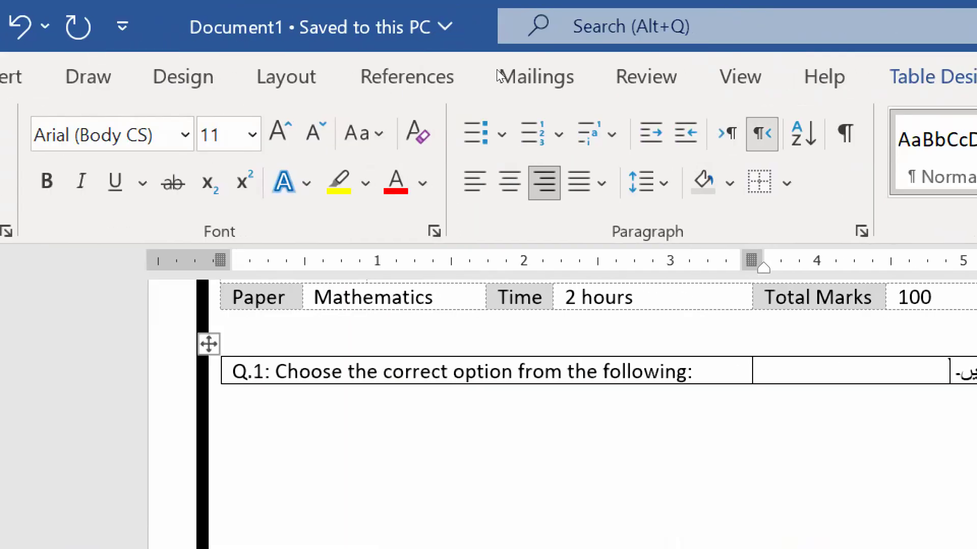
click(884, 351)
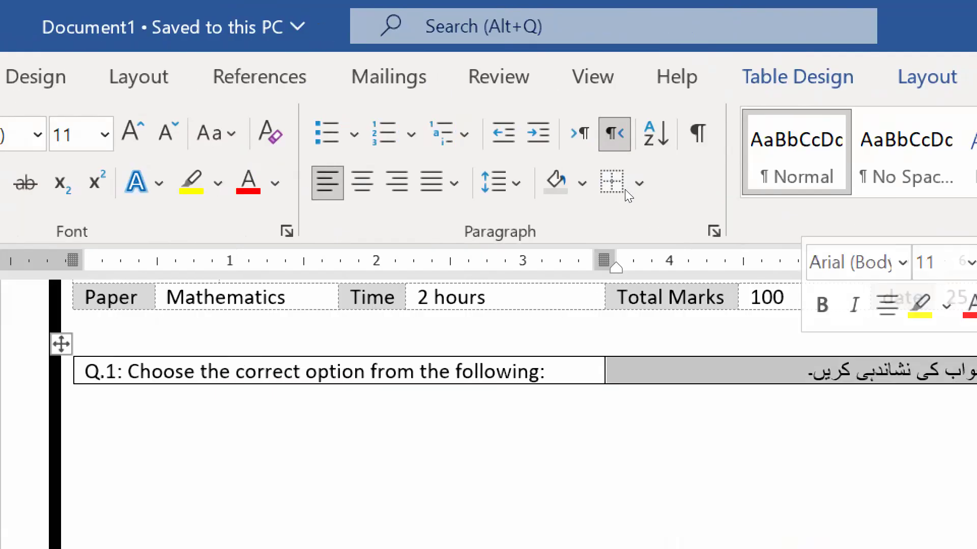
triple_click(874, 371)
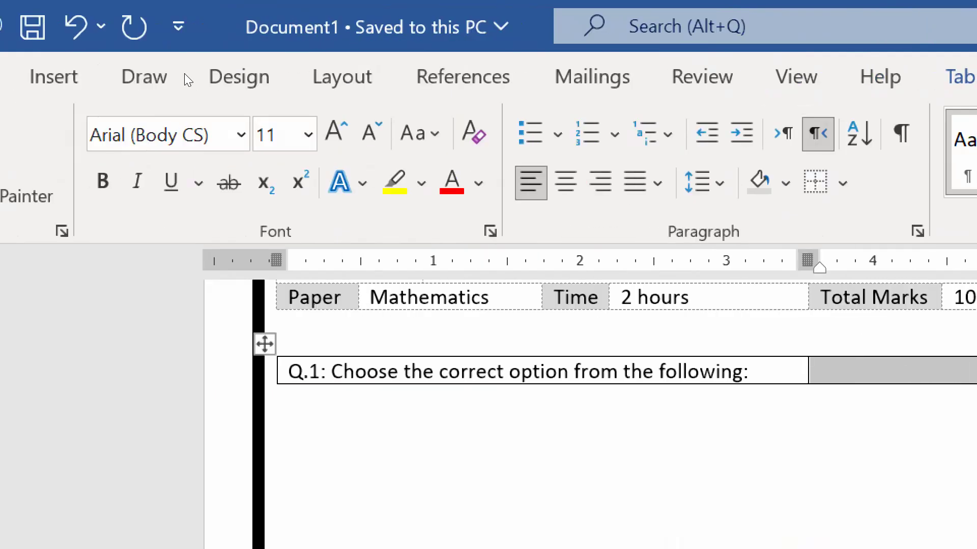
click(37, 134)
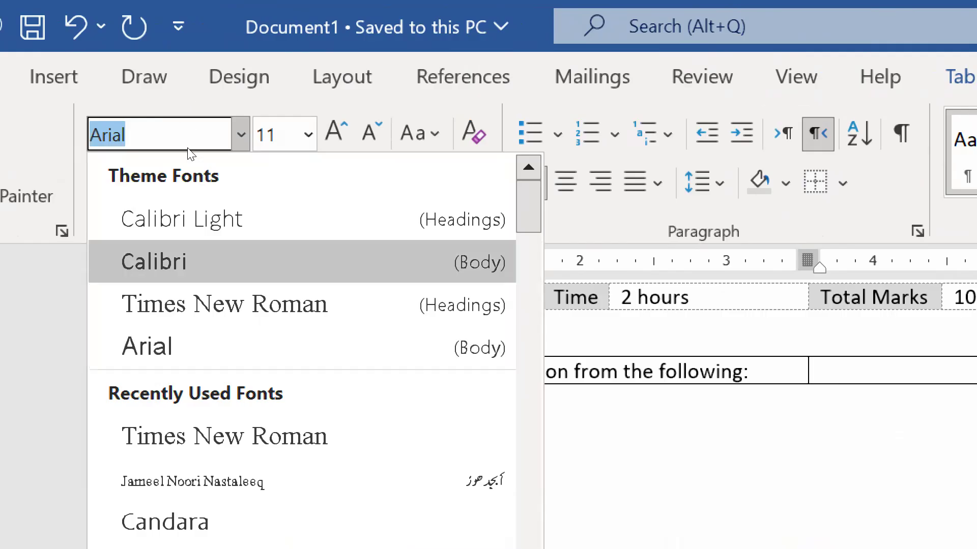
click(267, 479)
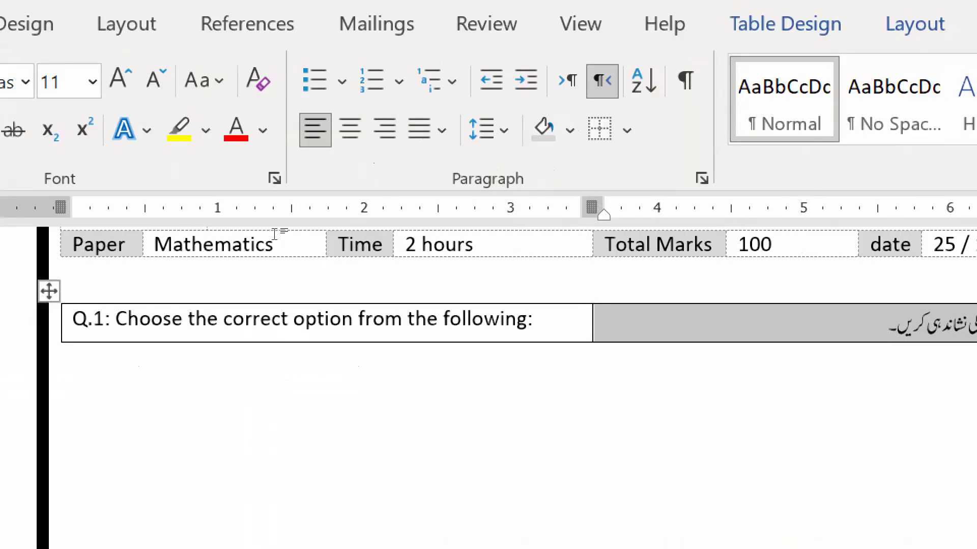
Step: Check the layout of the finished sample exam paper, and add a new row below the Q.1 heading row
click(168, 374)
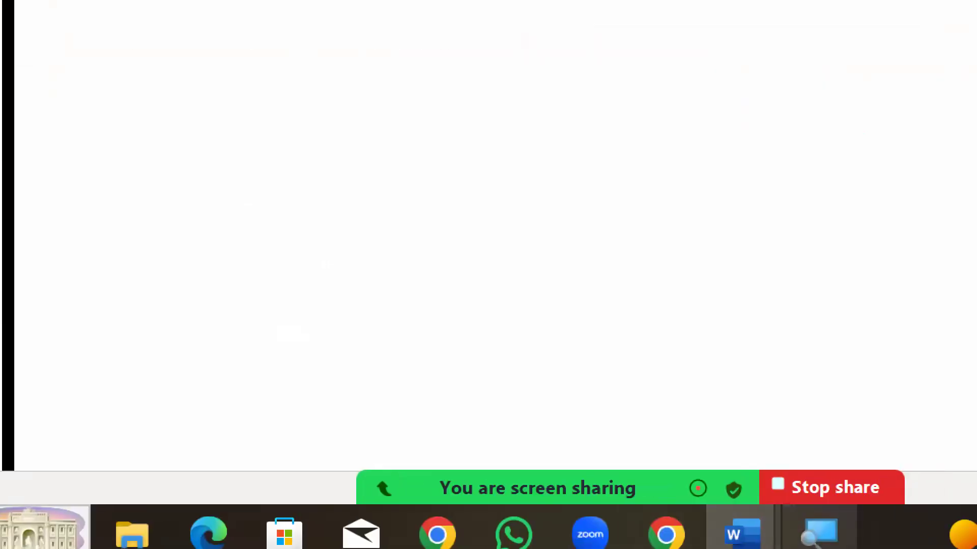
click(501, 483)
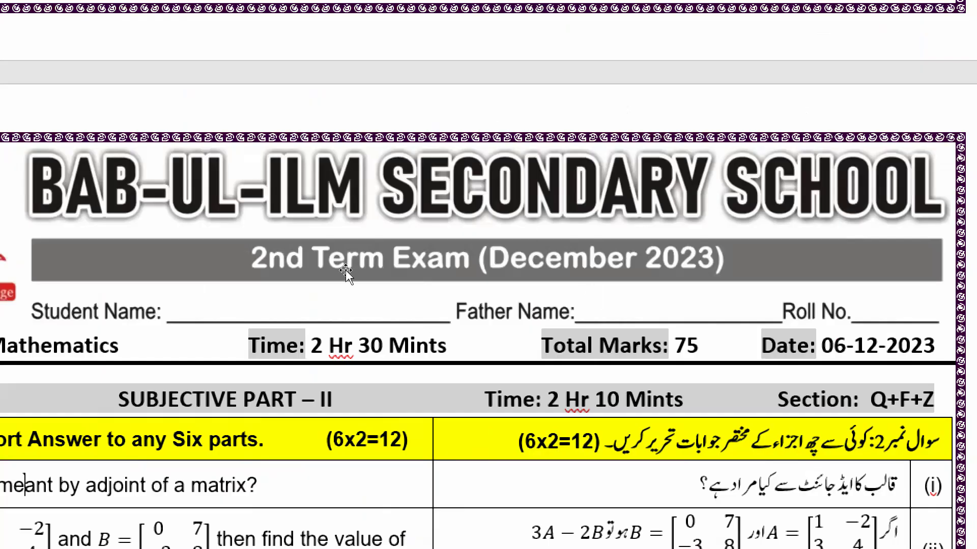
scroll(229, 261, up, 5)
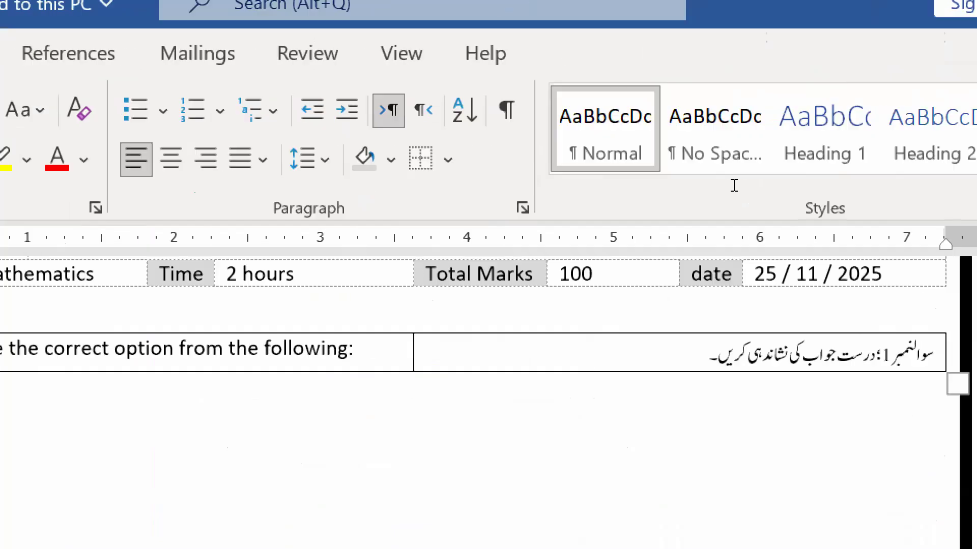
click(734, 185)
key(Tab)
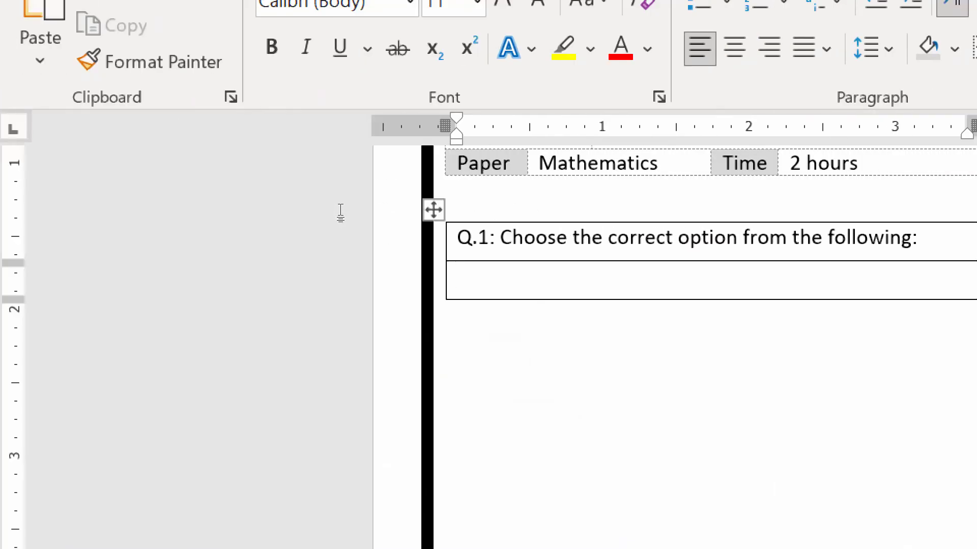
Step: Split the new row's English cell into two columns and one row, and narrow its outer column to about 0.25 inch
right_click(340, 212)
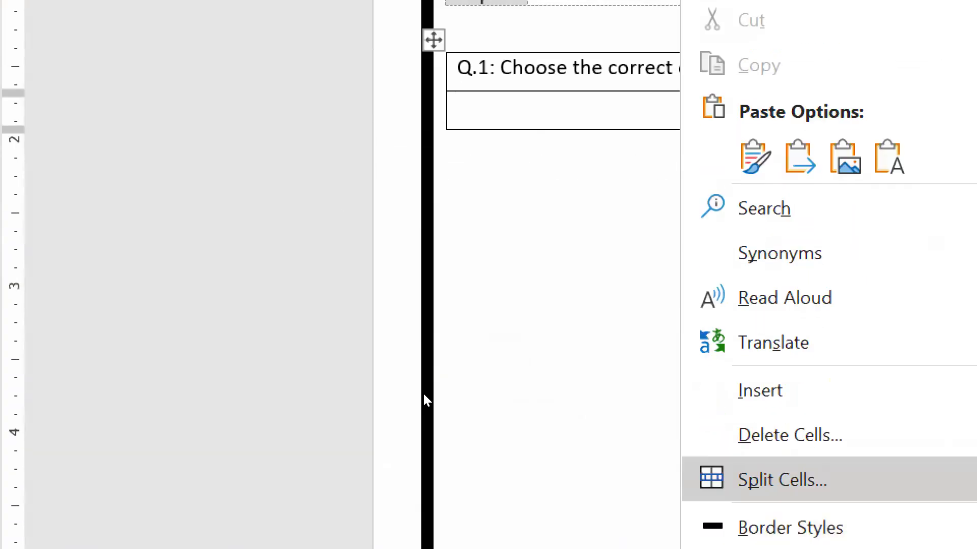
key(Return)
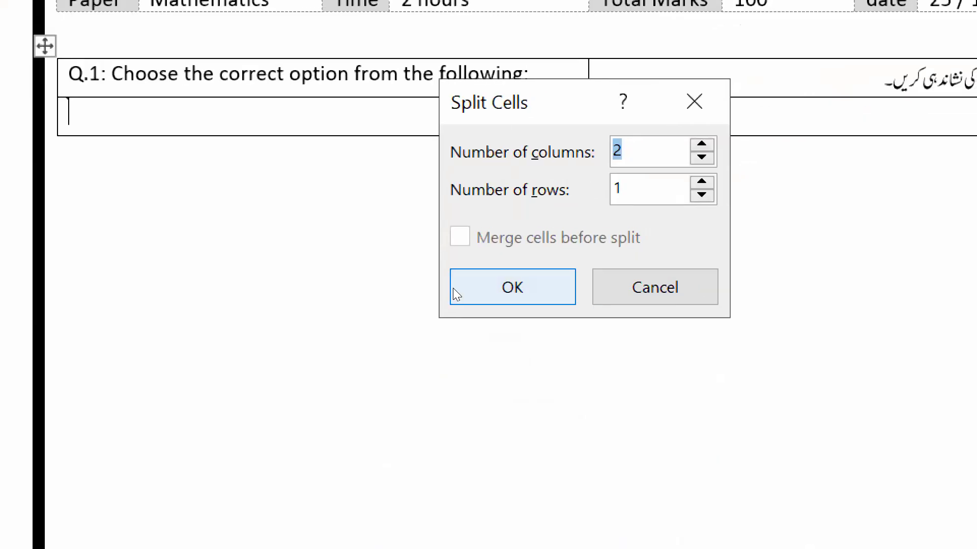
click(453, 289)
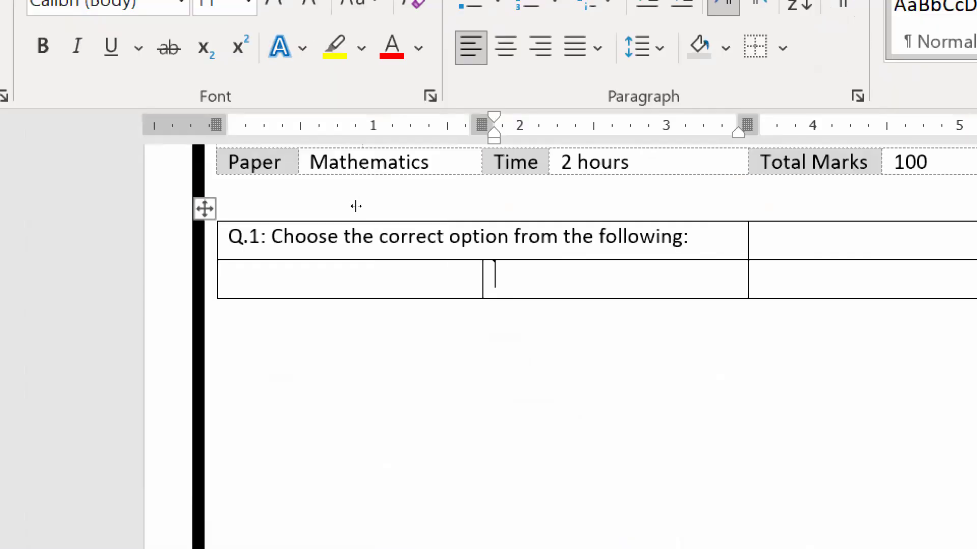
drag(356, 206, 240, 206)
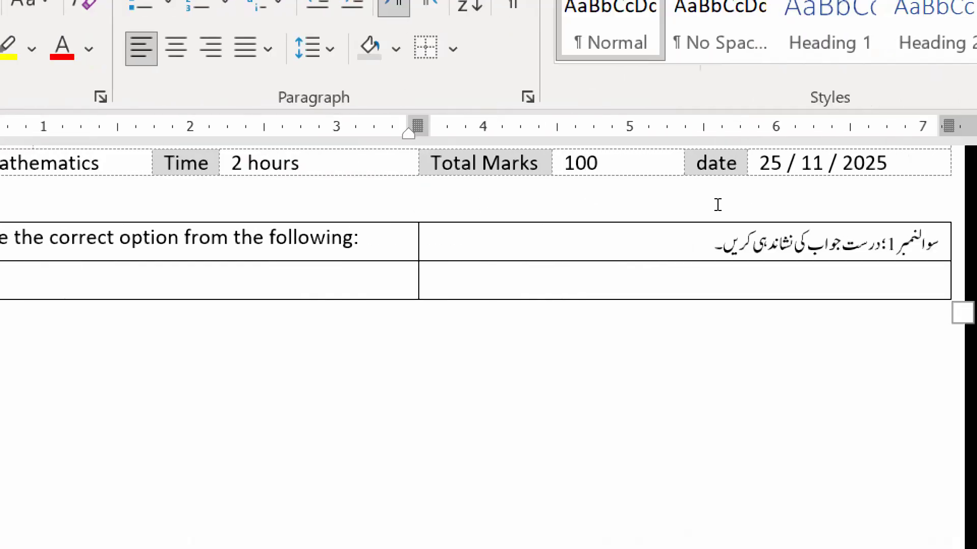
Step: Split the new row's Urdu cell into two columns and one row, and narrow its outer column to about 0.3 inch
right_click(740, 262)
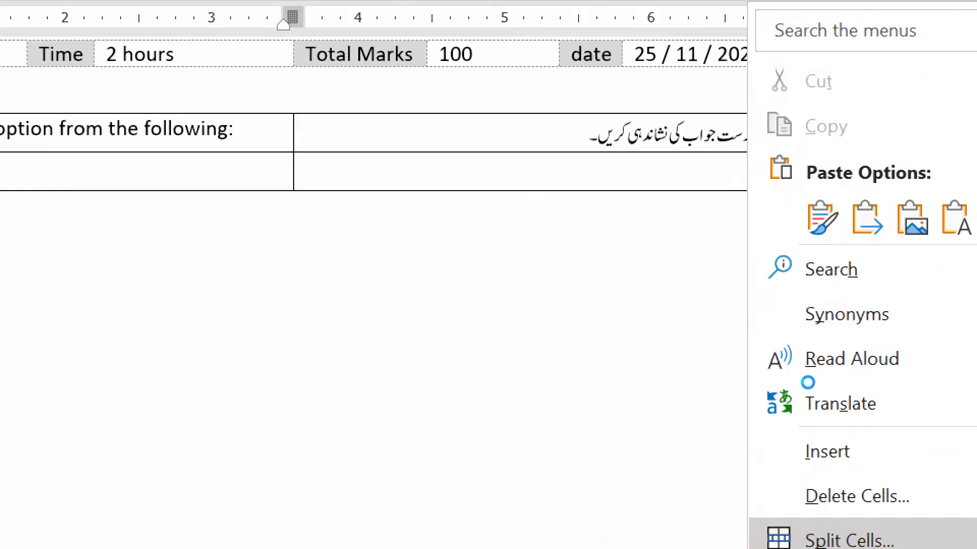
key(Return)
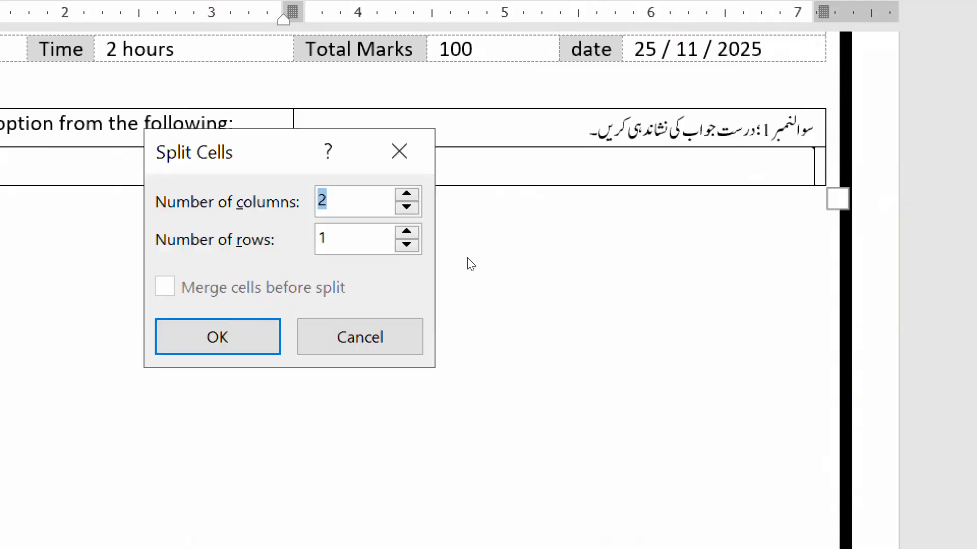
key(Return)
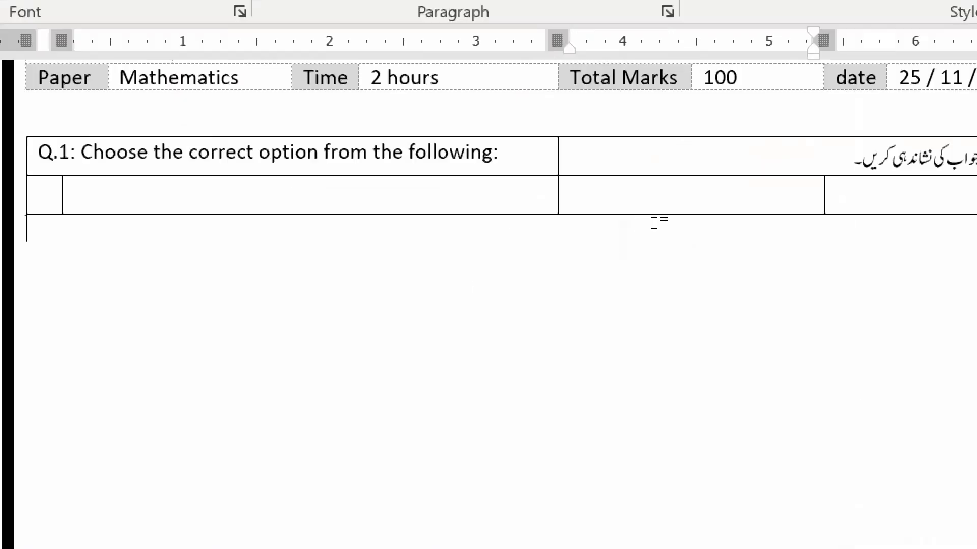
drag(622, 204, 731, 209)
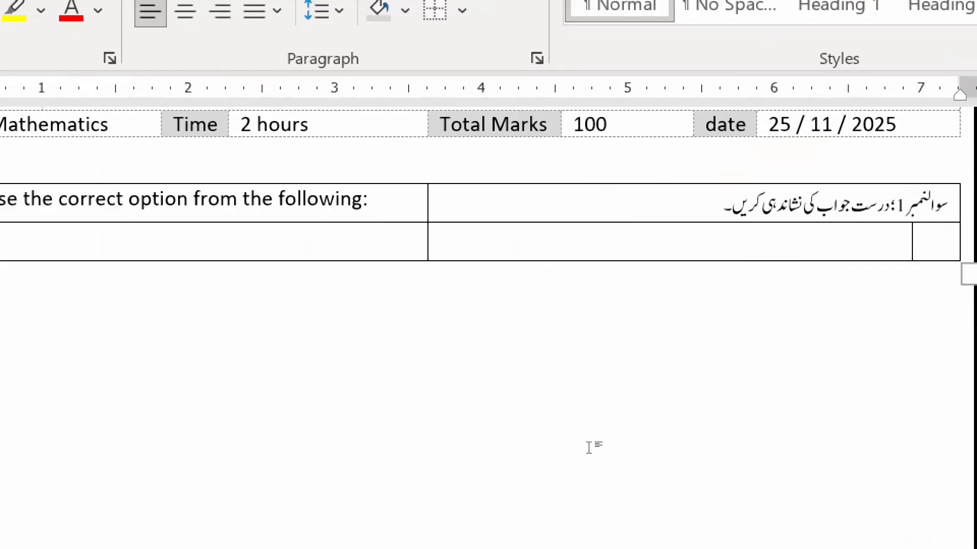
Step: Copy question (xii), "The right bisectors of the three sides of a triangle are:", from the sample paper into the wide English cell
click(612, 519)
click(524, 481)
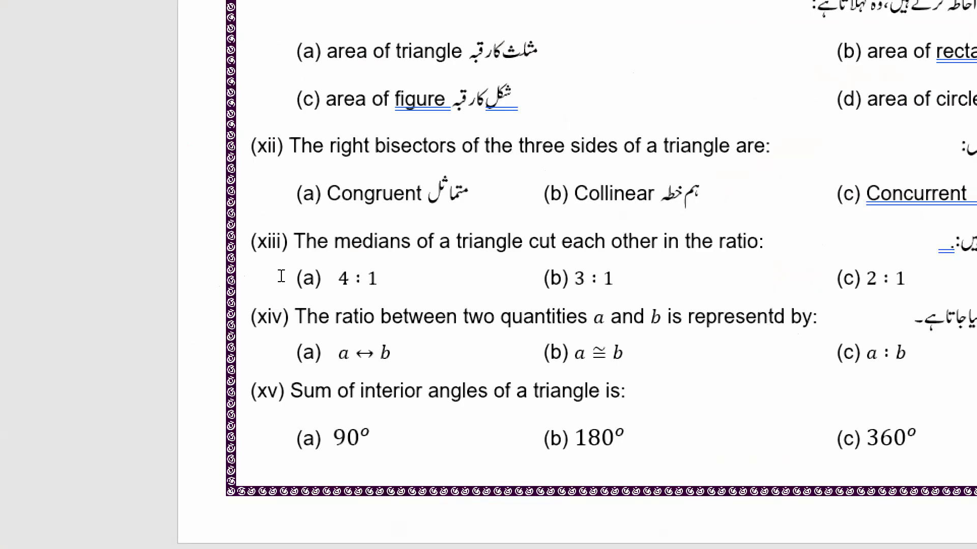
drag(348, 265, 502, 258)
key(ctrl+c)
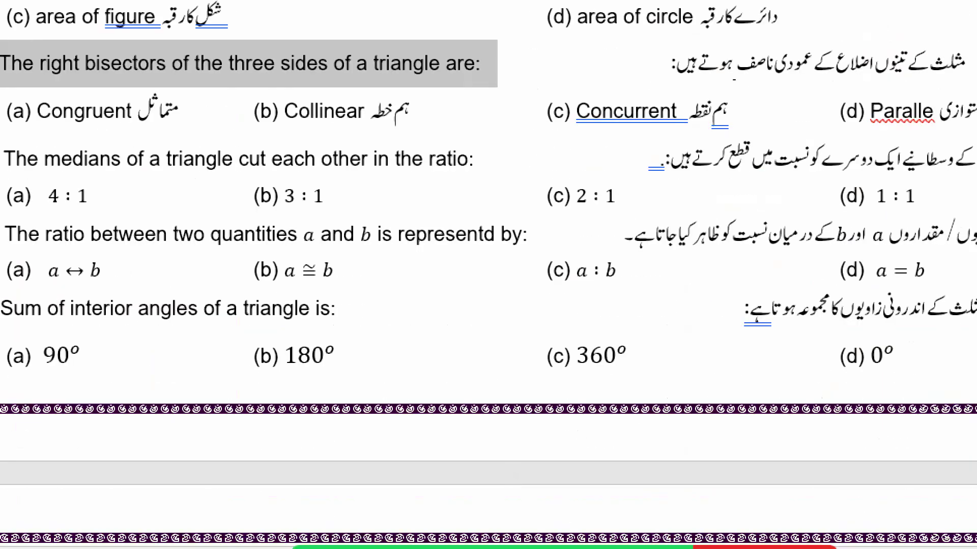
key(alt+Tab)
click(277, 83)
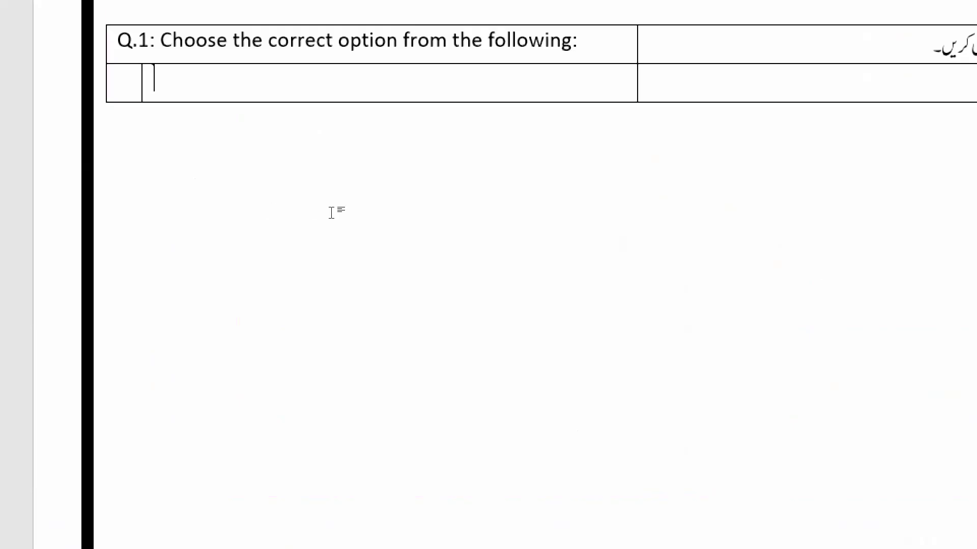
key(ctrl+v)
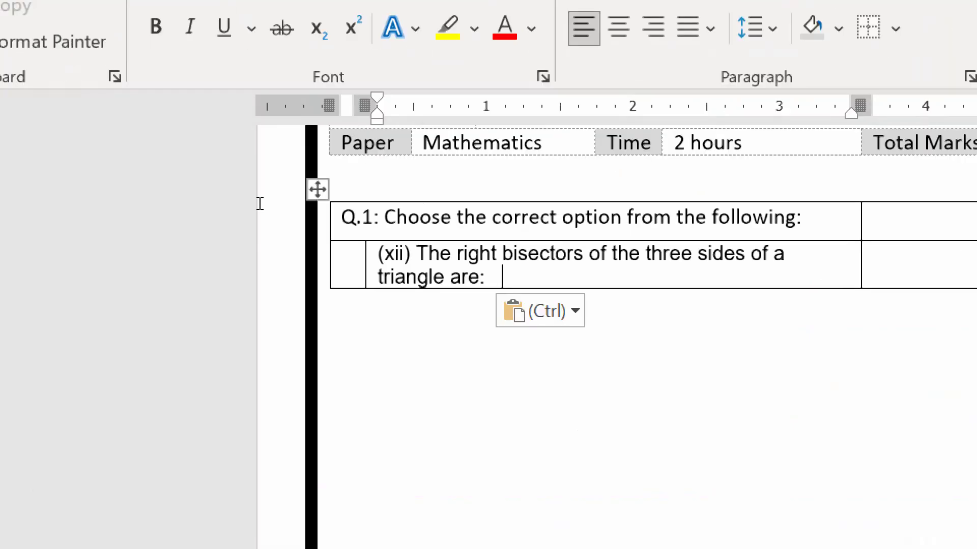
Step: Move the question number (xii) from the start of the English question text into the narrow cell beside it
drag(416, 255, 378, 254)
key(ctrl+c)
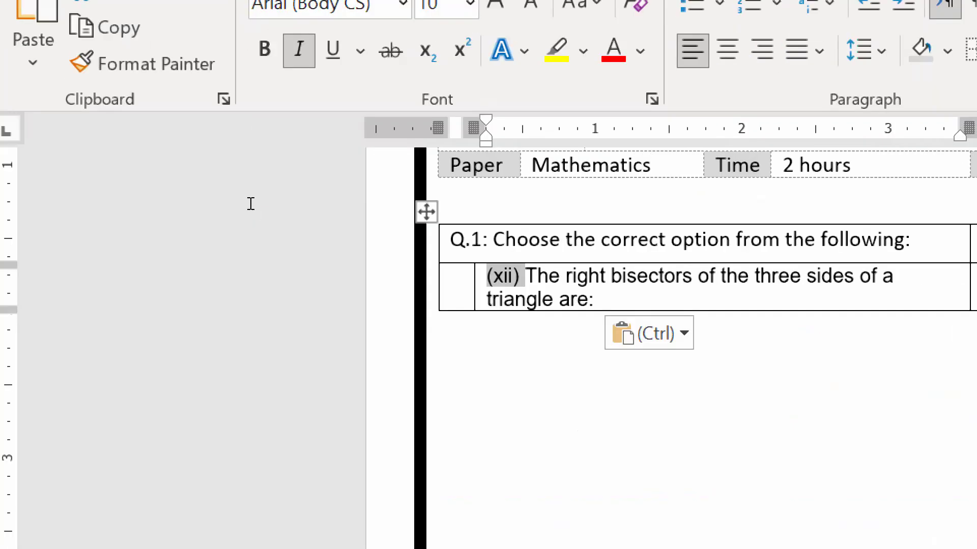
key(BackSpace)
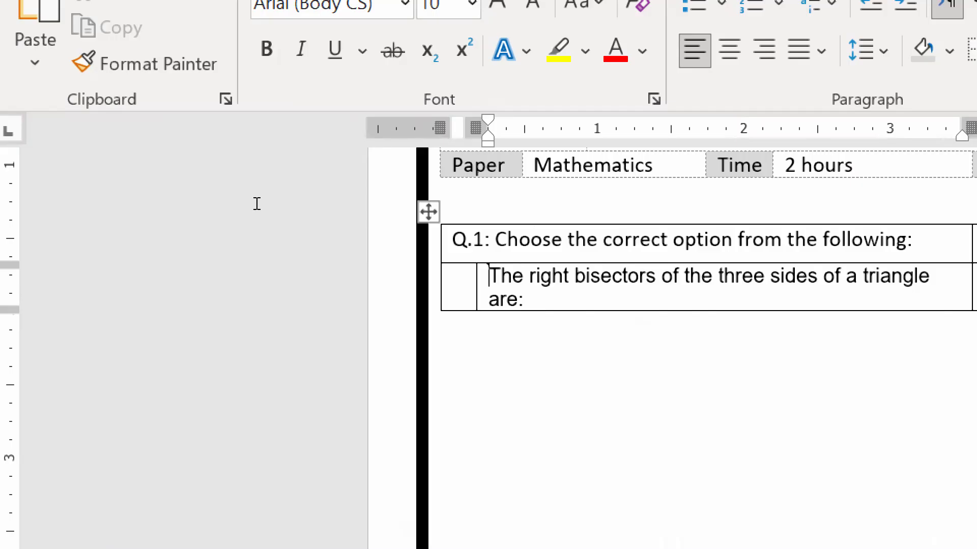
click(226, 212)
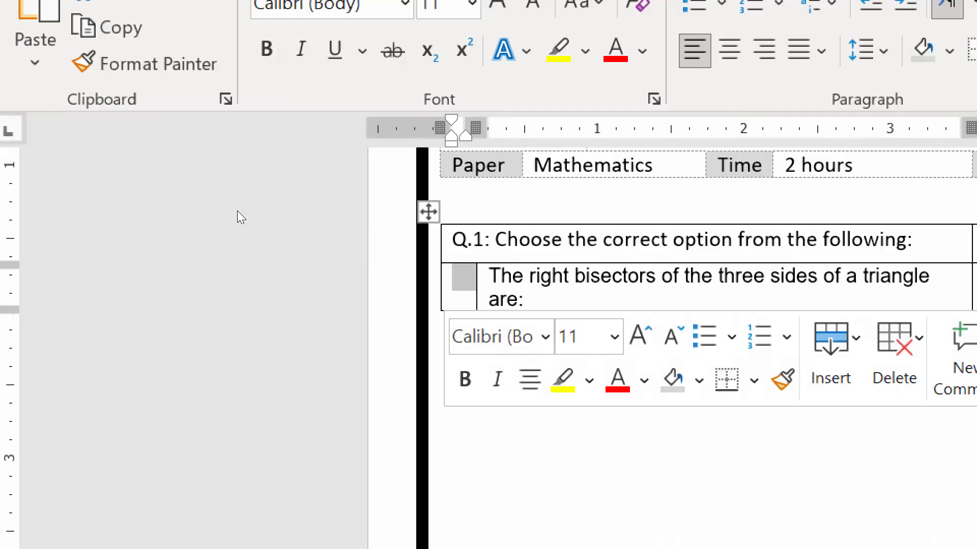
click(237, 211)
key(ctrl+v)
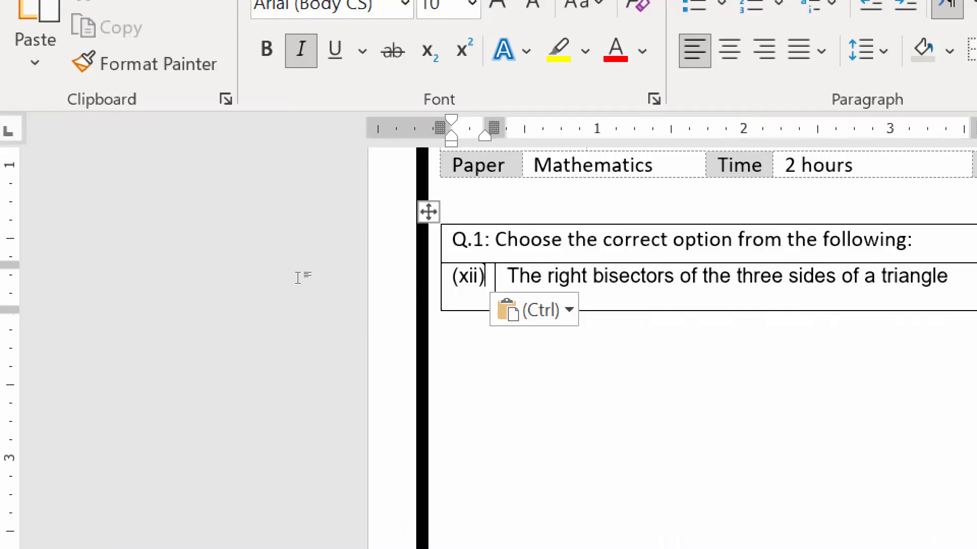
Step: Copy the Urdu text of question (xii) from the sample paper into the wide Urdu cell, and enter (xii) in the narrow cell beside it
key(Down)
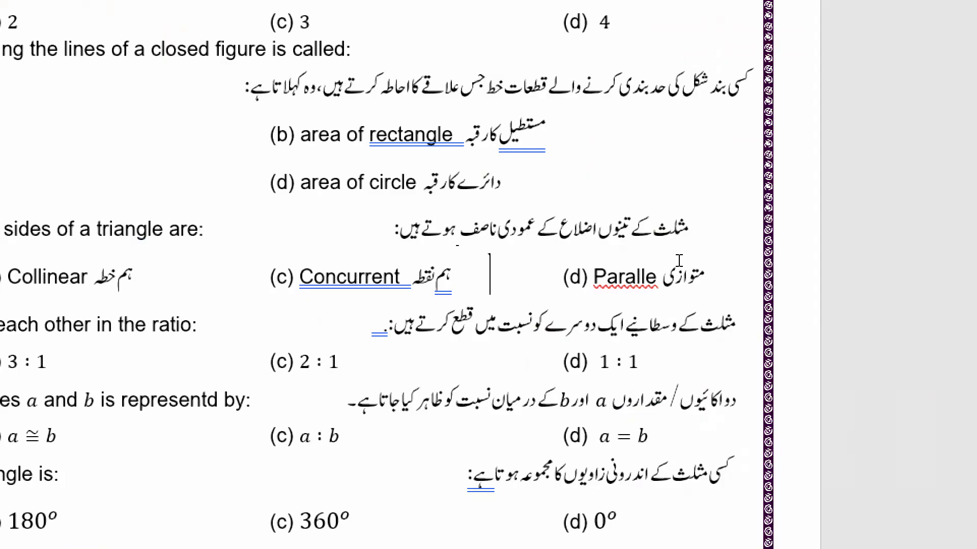
drag(679, 260, 583, 253)
key(ctrl+c)
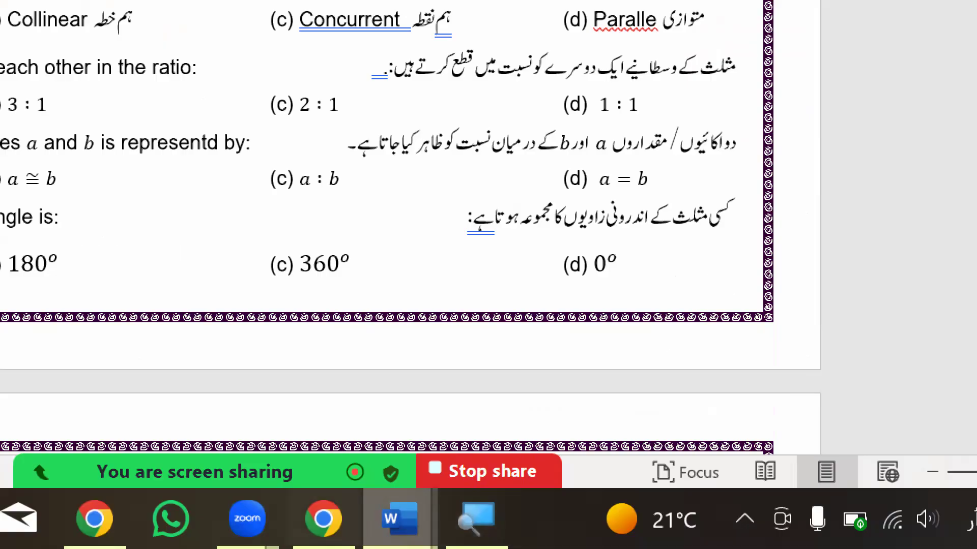
mouse_move(400, 519)
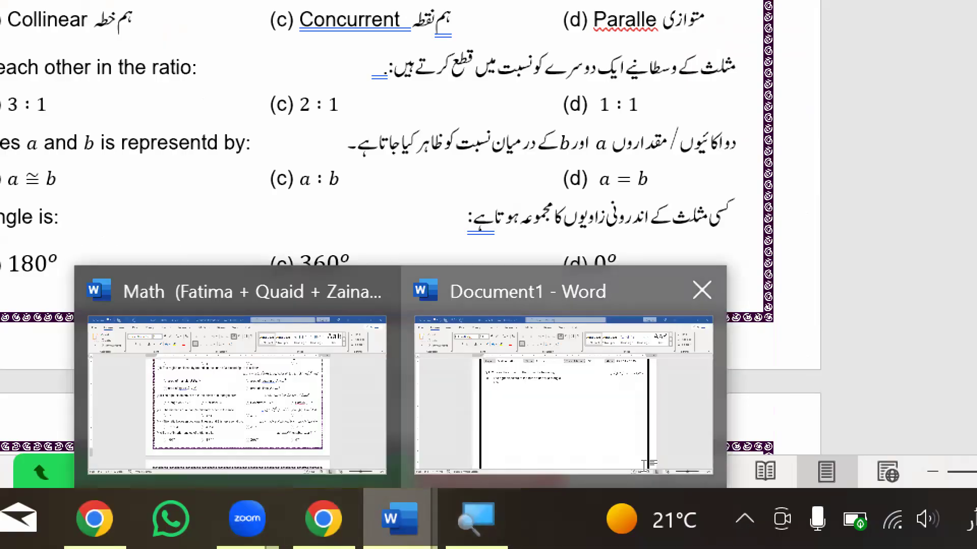
click(650, 464)
key(ctrl+v)
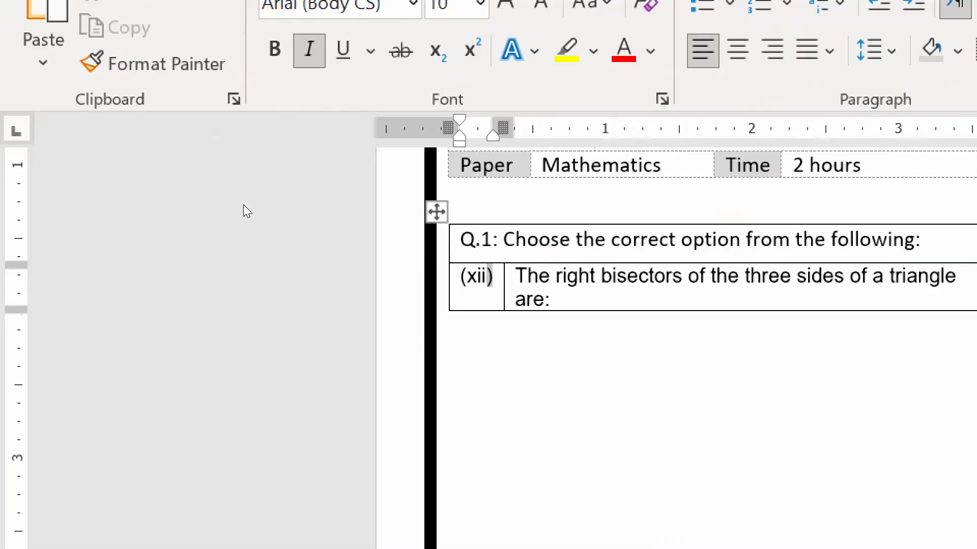
triple_click(479, 277)
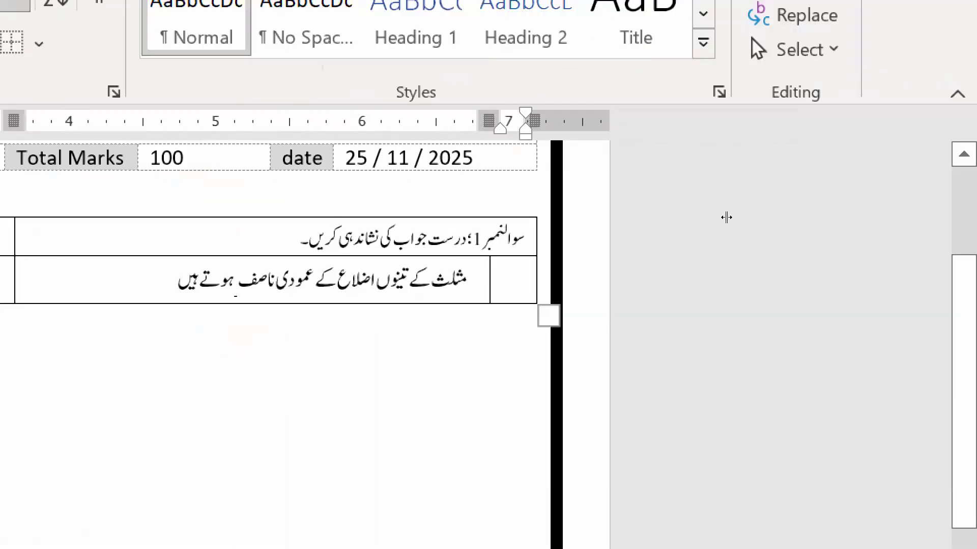
text((xii))
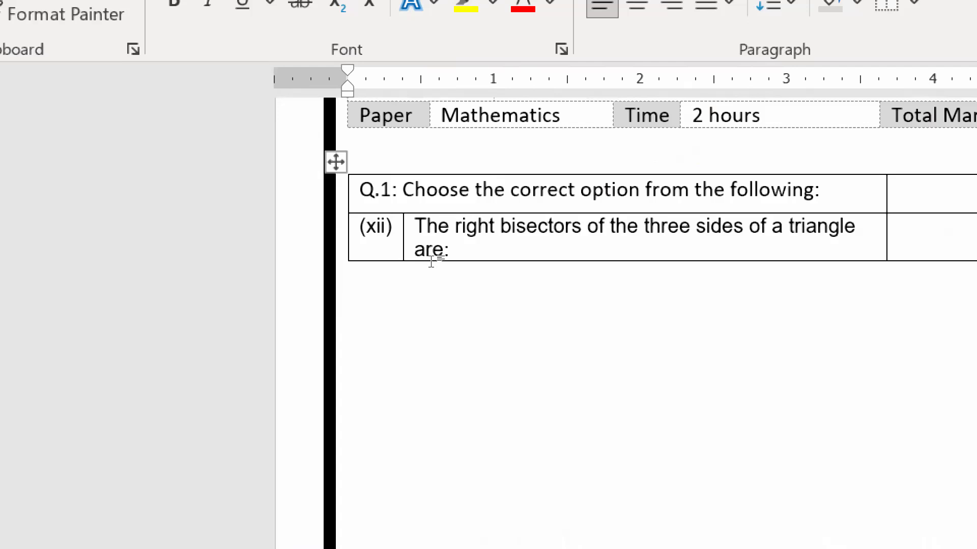
Step: Shade the whole Q.1 heading row black
drag(360, 189, 630, 189)
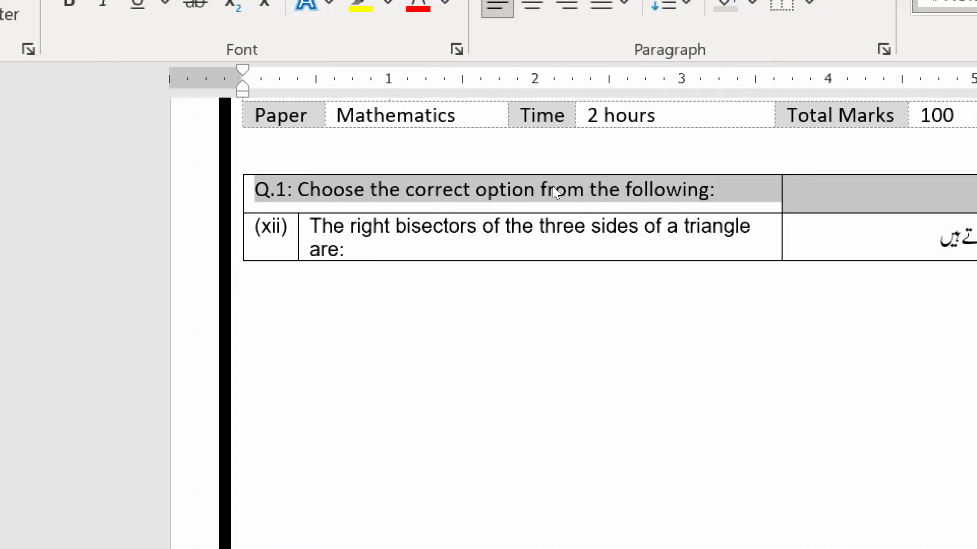
click(752, 3)
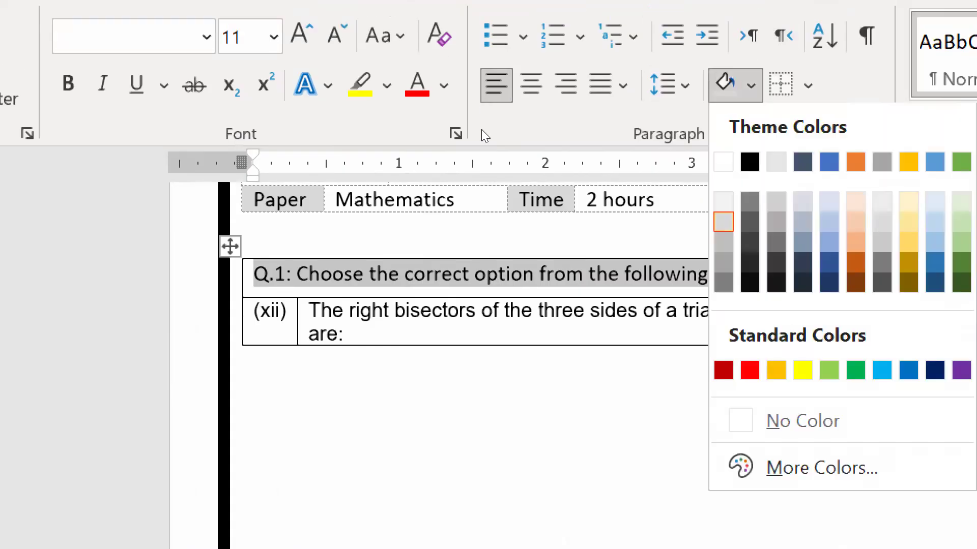
click(749, 162)
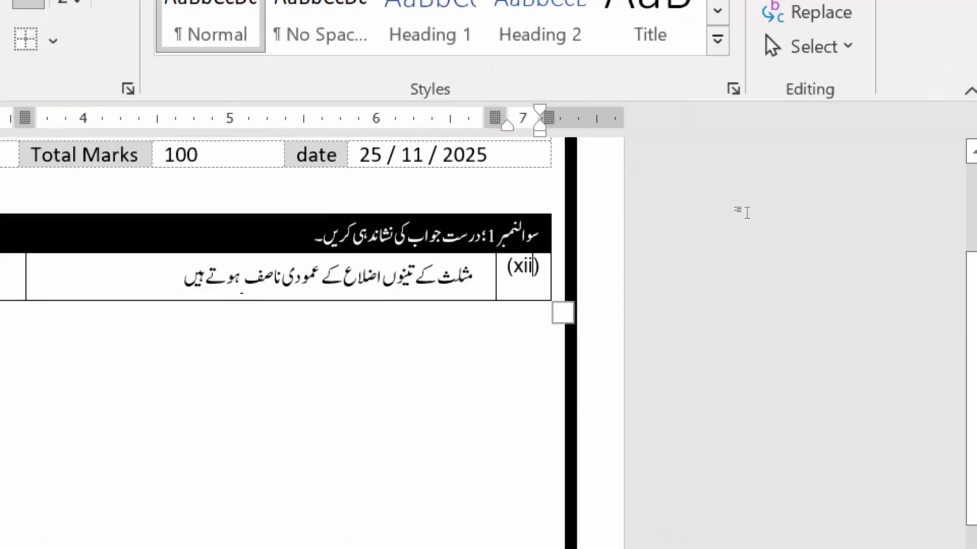
Step: Add a new row below question (xii), and split its wide English cell into two columns and one row
key(Tab)
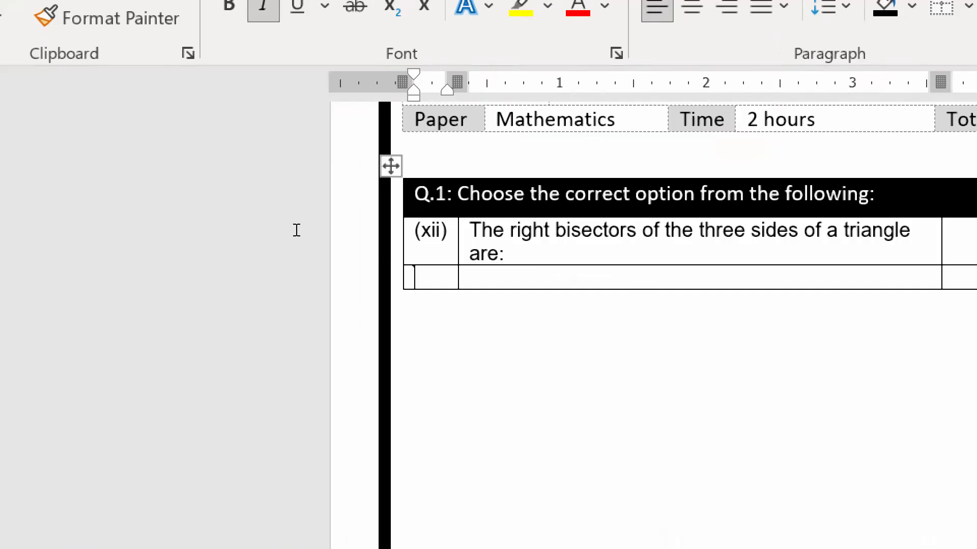
right_click(543, 277)
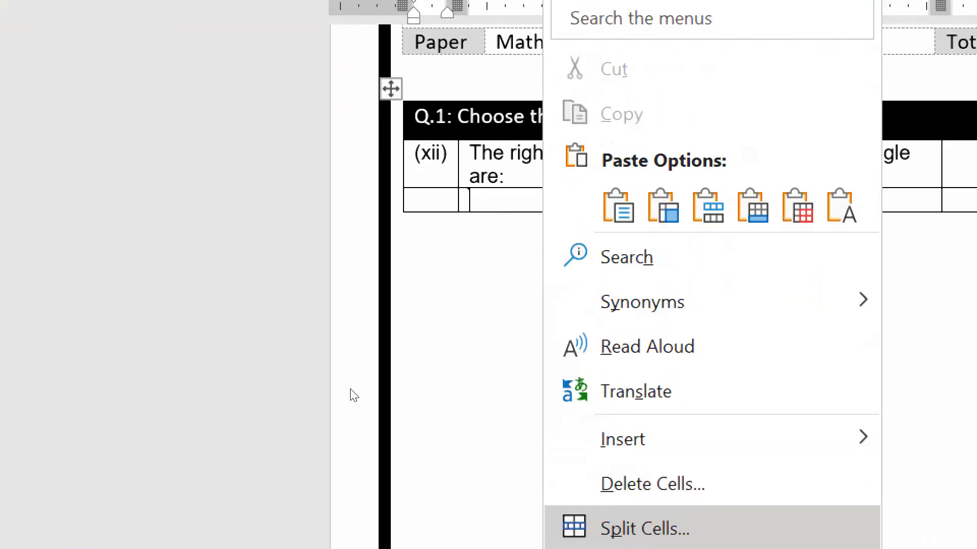
key(Return)
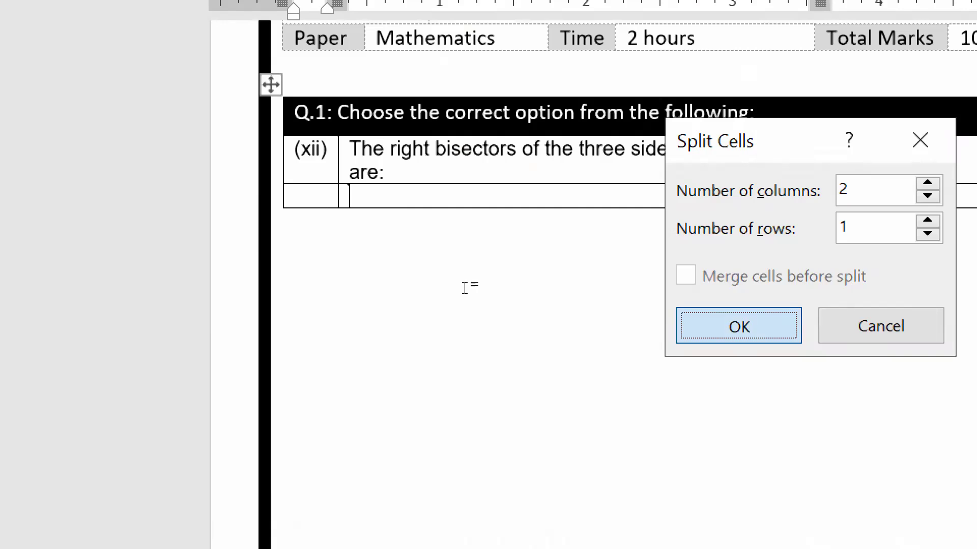
key(Return)
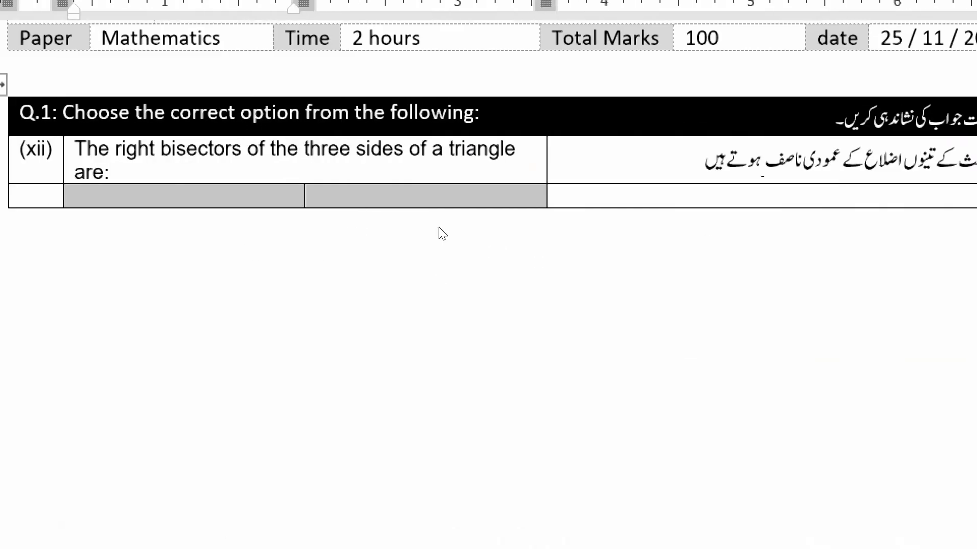
key(Right)
key(shift+F10)
key(Escape)
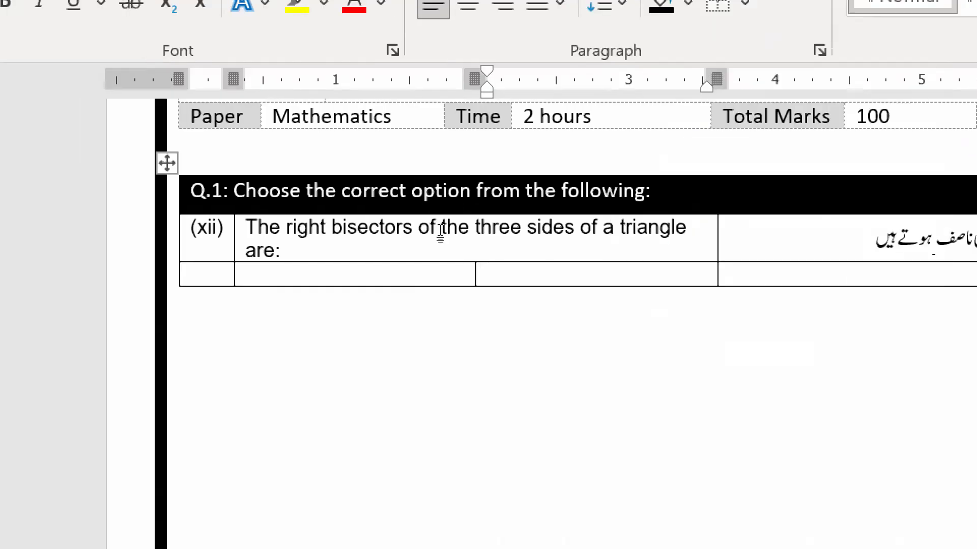
key(shift+Down)
key(Down)
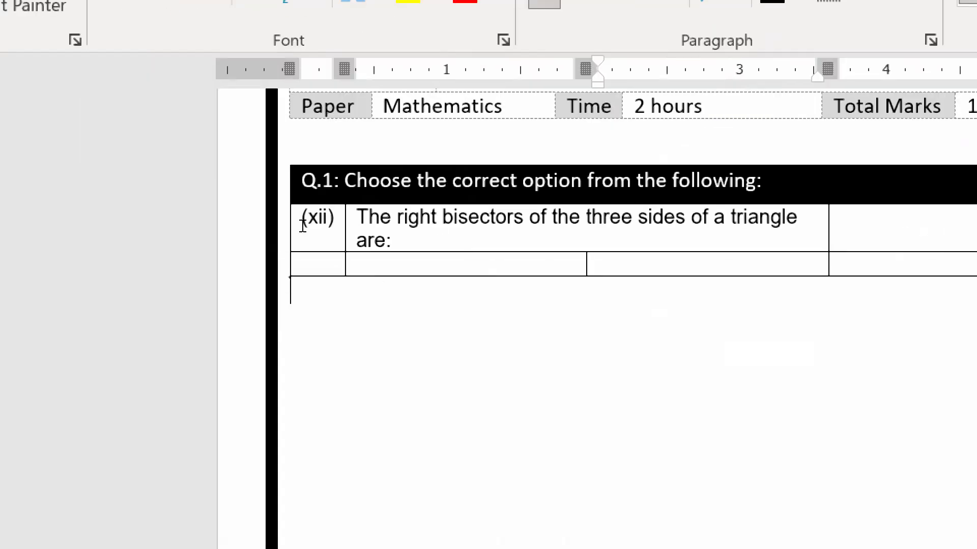
key(Up)
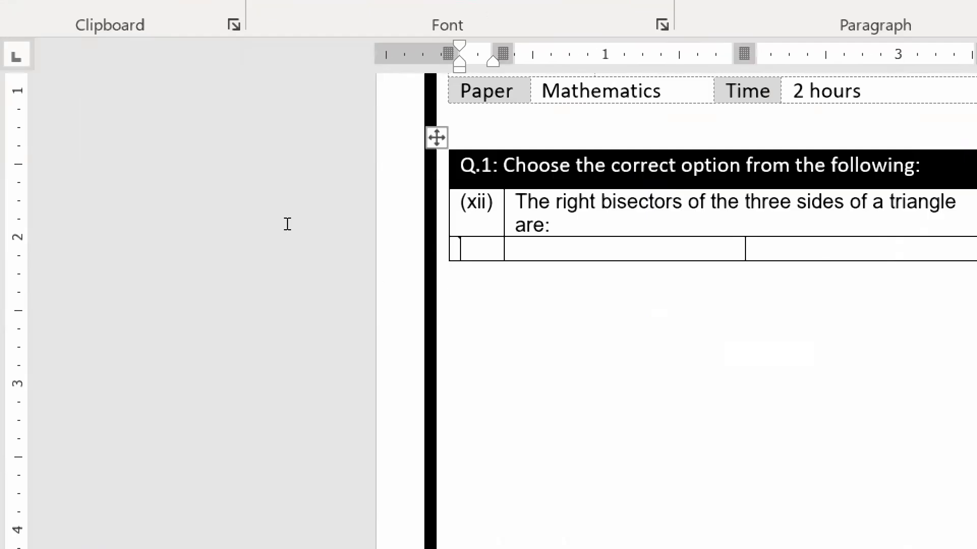
key(Right)
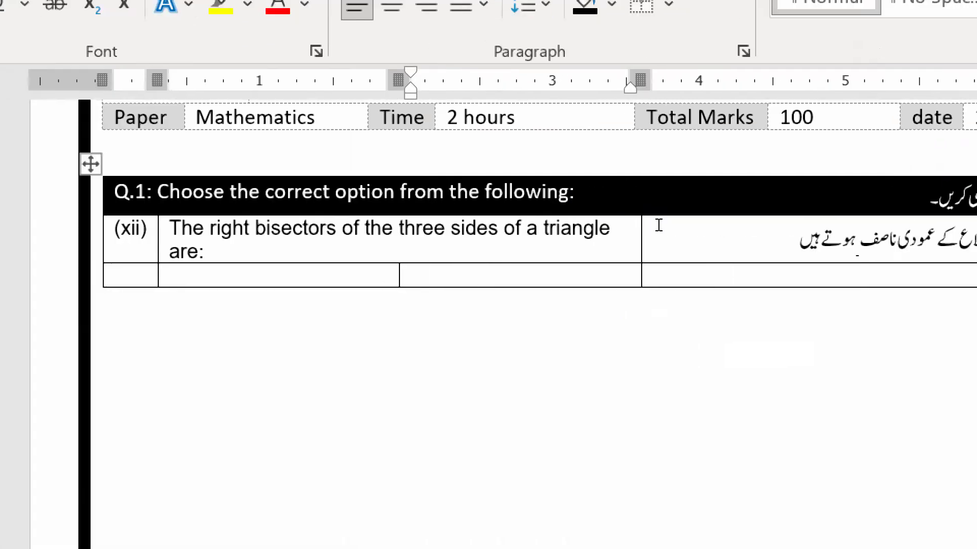
Step: Split the wide Urdu cell of the new row into three columns and one row
click(658, 219)
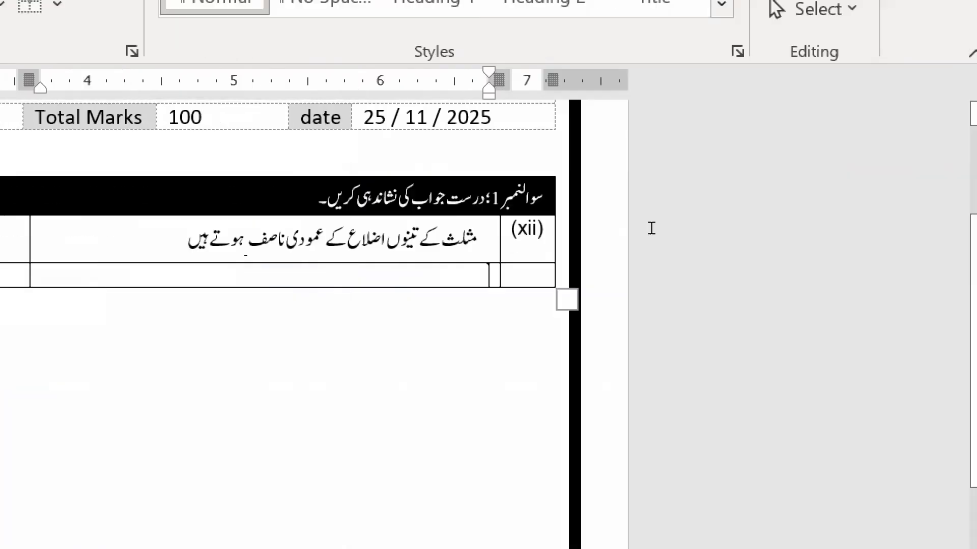
right_click(976, 220)
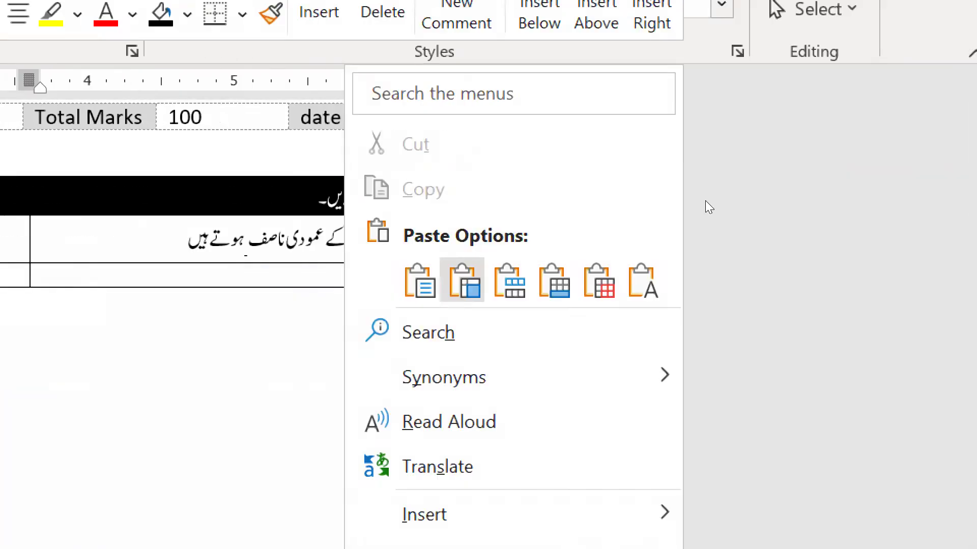
click(446, 431)
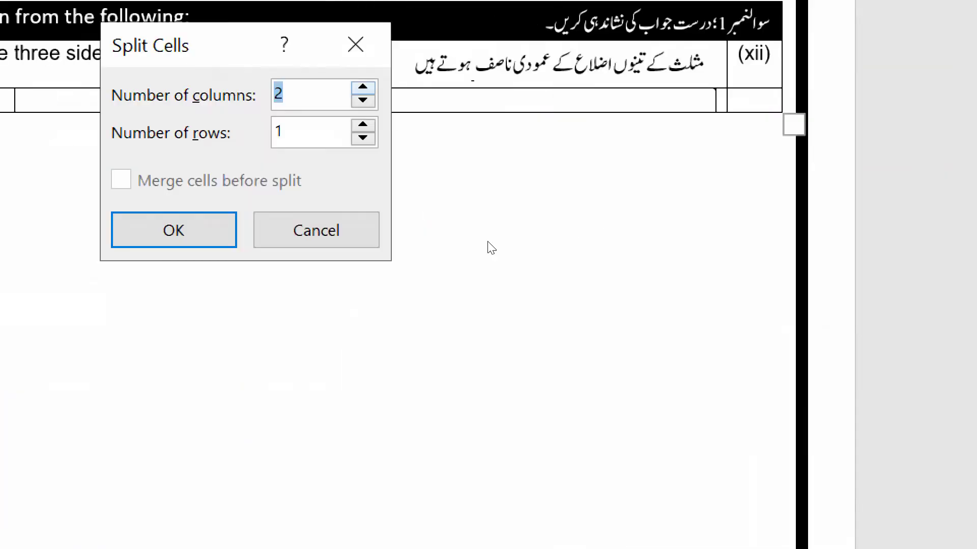
text(3)
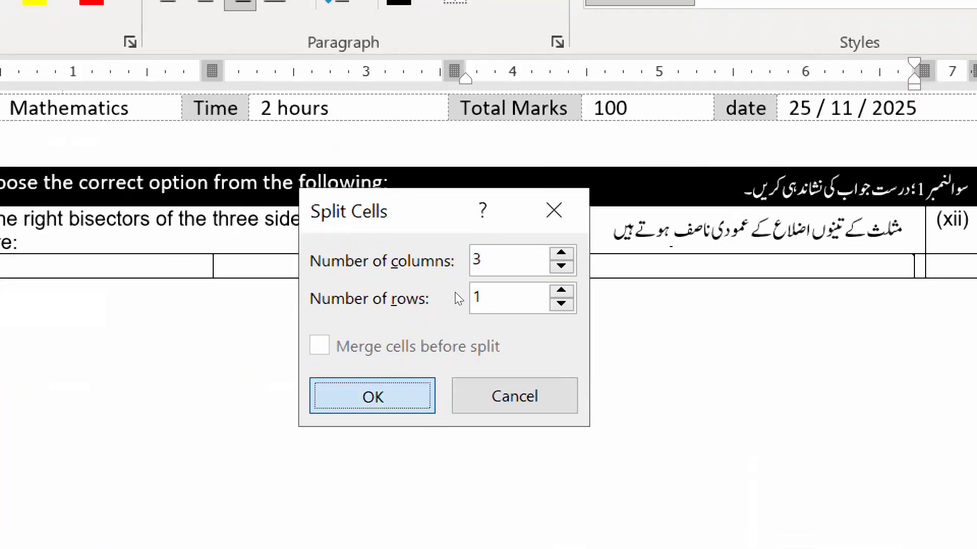
key(Return)
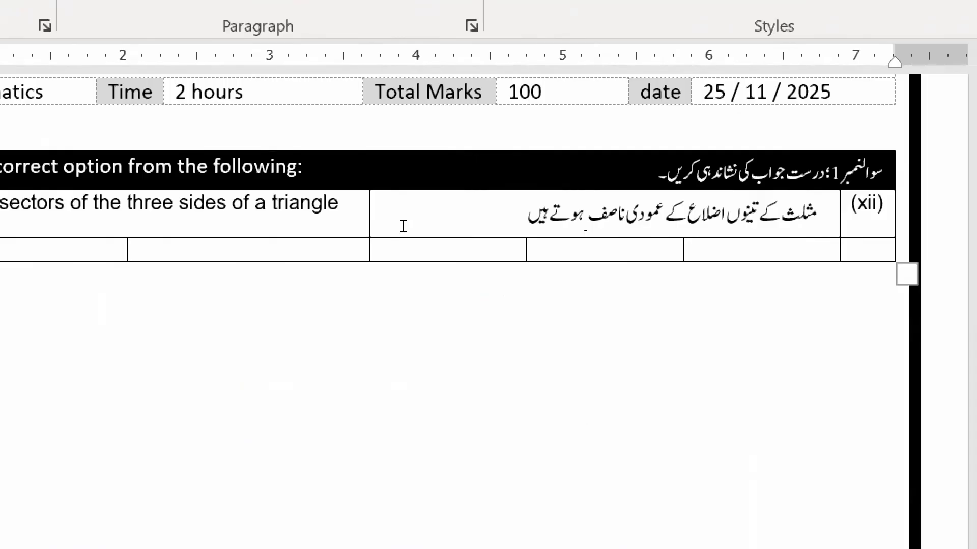
Step: Split the second of the new row's two wide English cells into two columns and one row
right_click(404, 225)
click(273, 481)
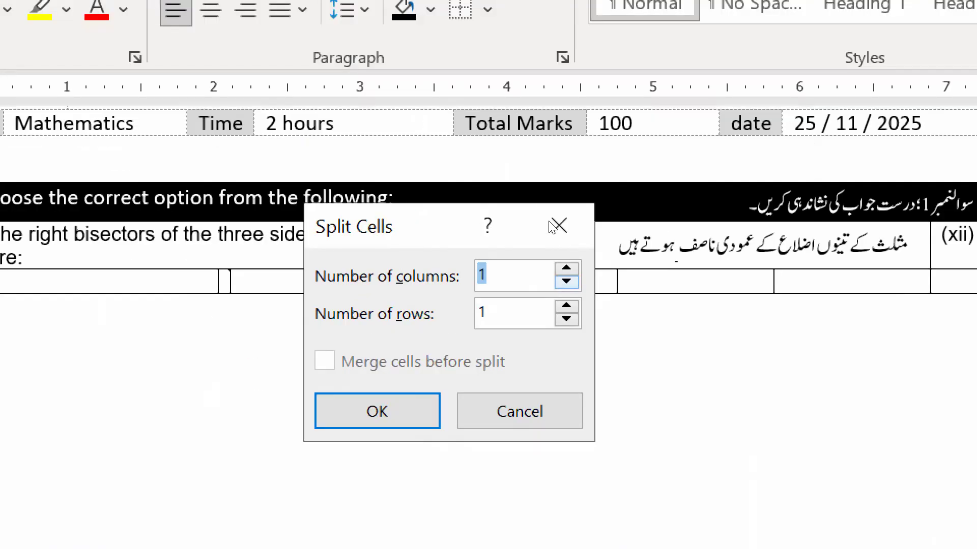
key(Return)
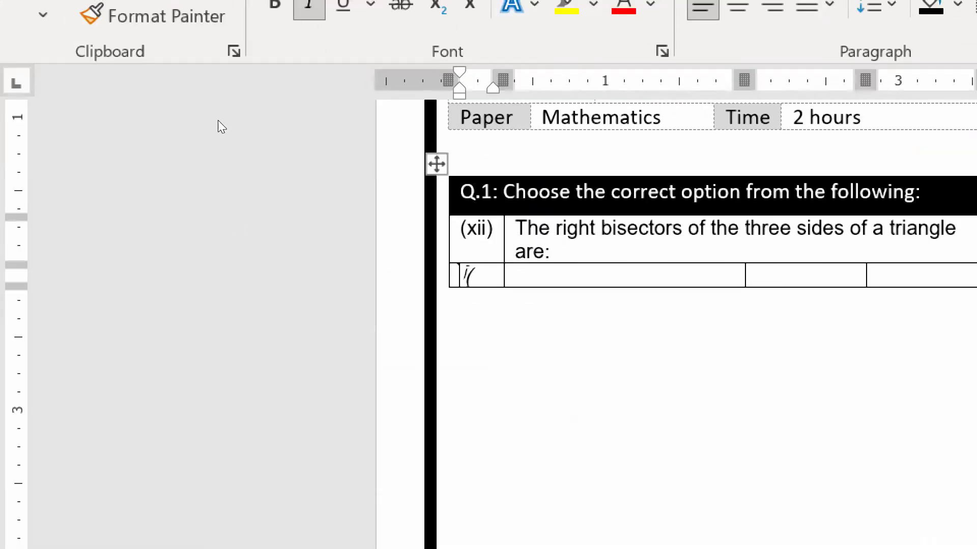
Step: Enter the option labels (A), (B), (C) and (D) in alternate cells of the new row, keeping (C) as plain text
text((A))
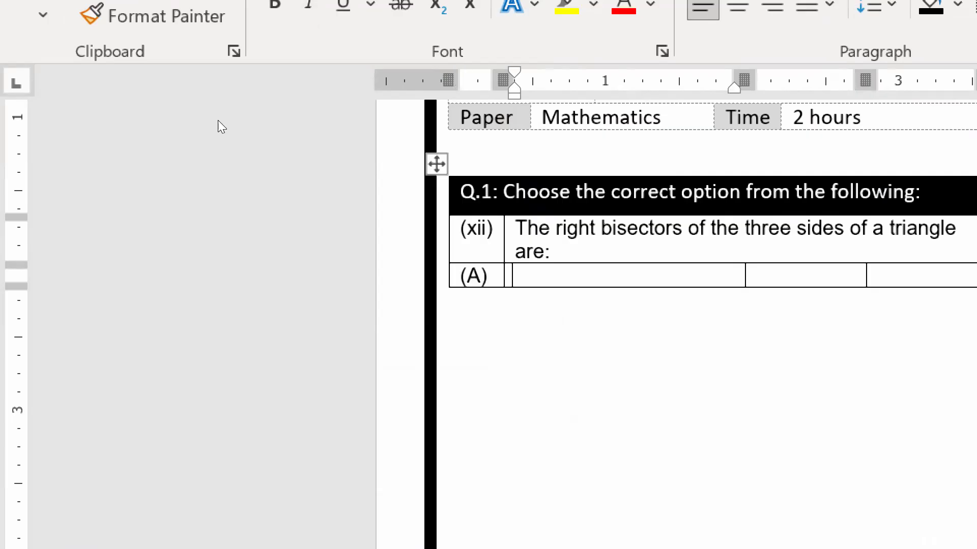
text((B))
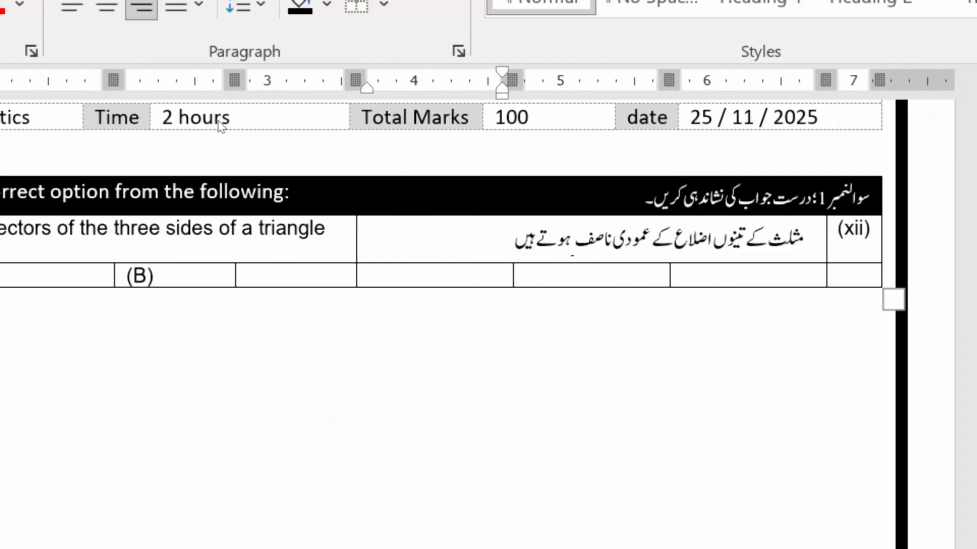
text((C))
key(ctrl+z)
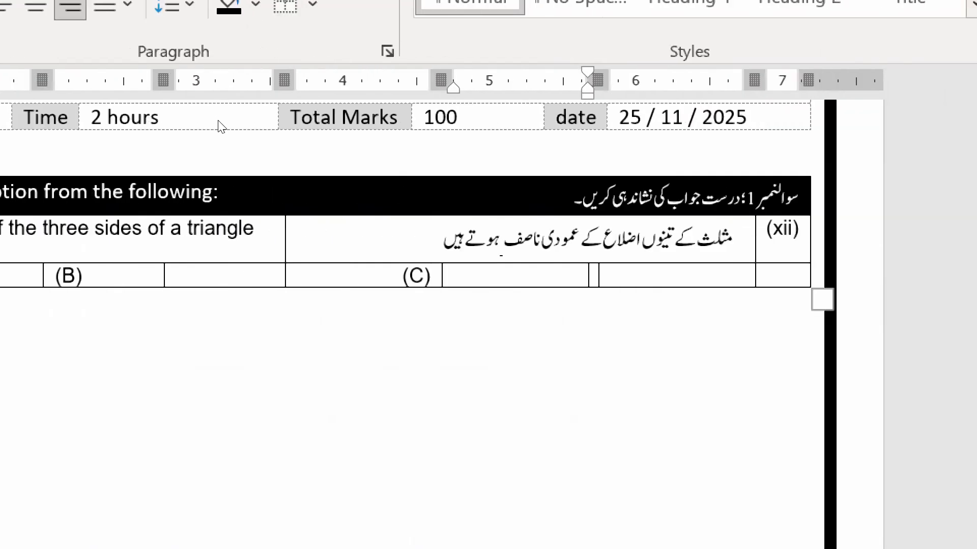
key(Tab)
key(Tab)
text((D))
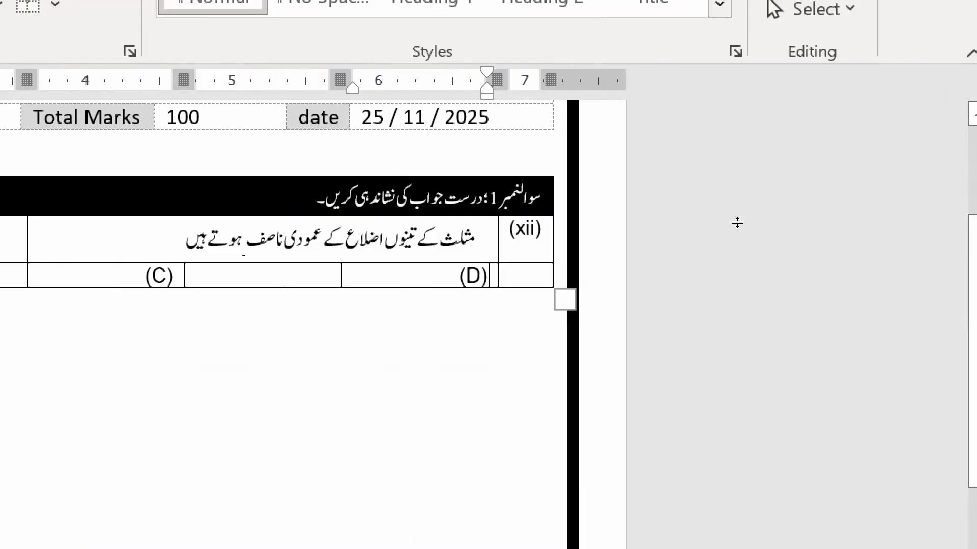
Step: Merge all cells of the option row below question (xii) into a single cell
key(shift+Down)
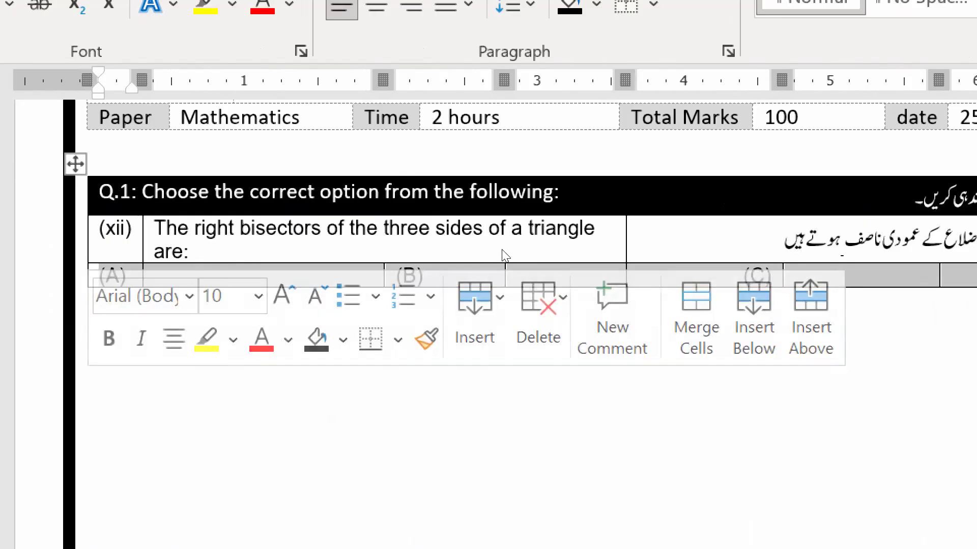
click(697, 319)
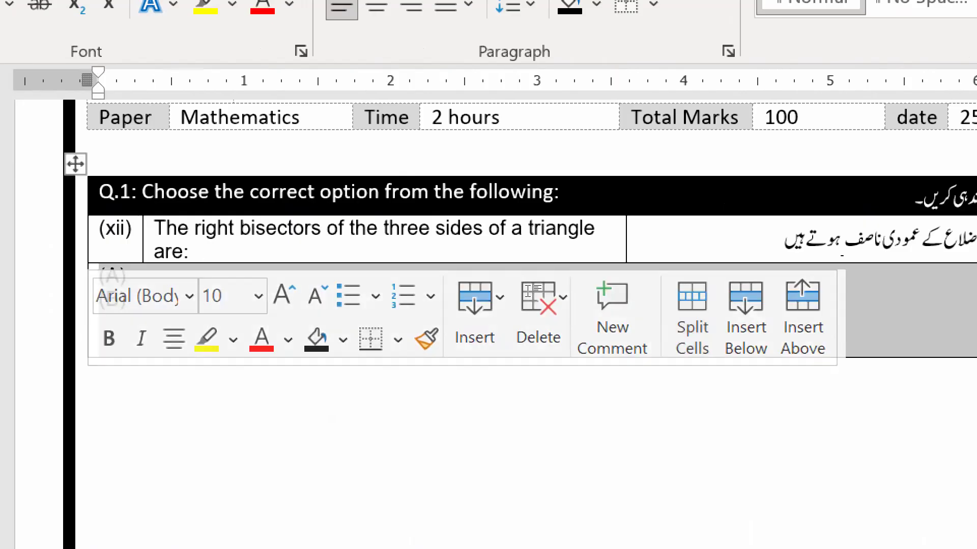
click(458, 378)
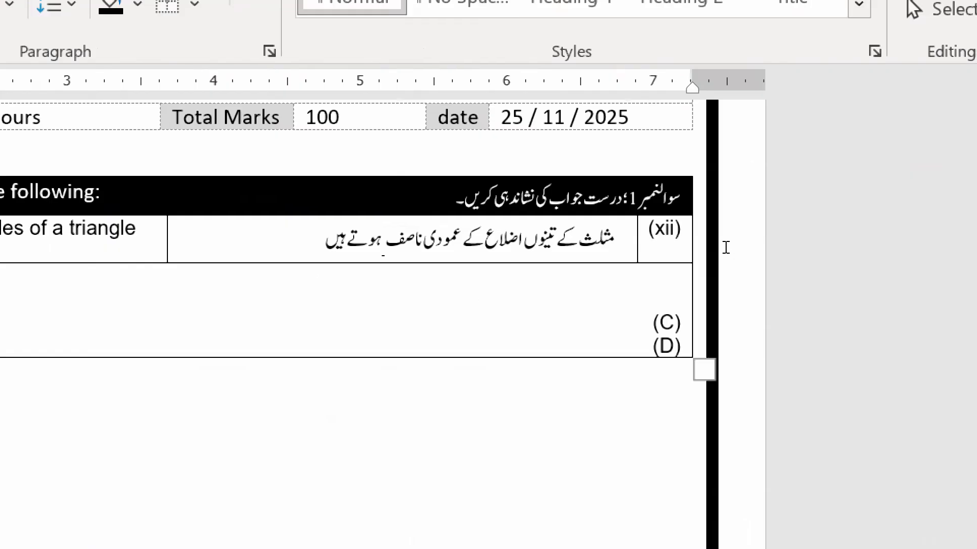
Step: Clear the leftover (A) and (B) labels from the merged option row and split it into eight columns and one row
drag(684, 266, 238, 225)
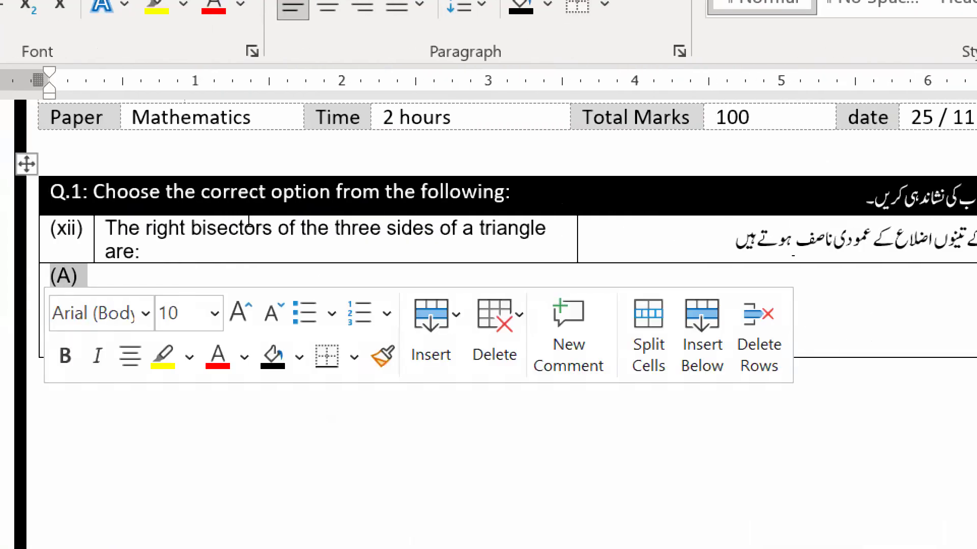
key(Delete)
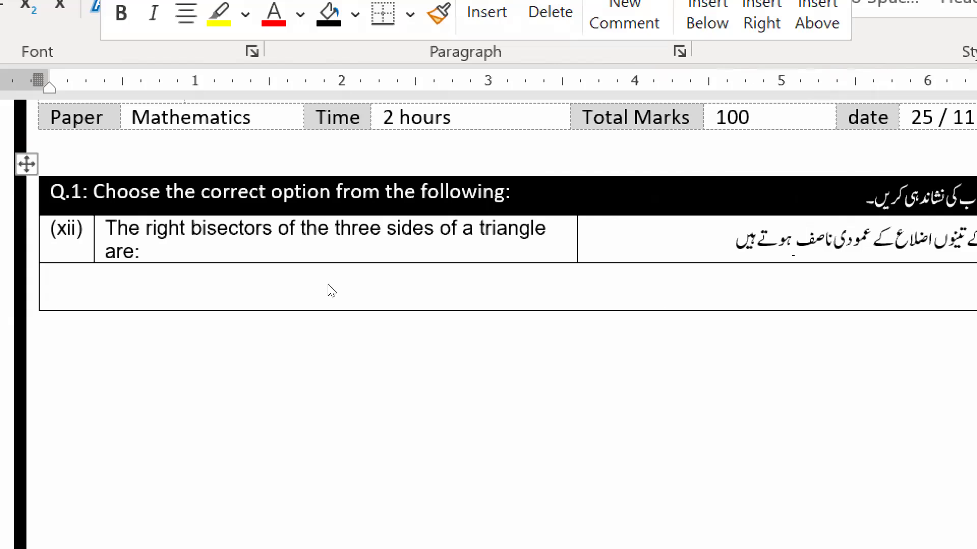
right_click(330, 289)
key(Return)
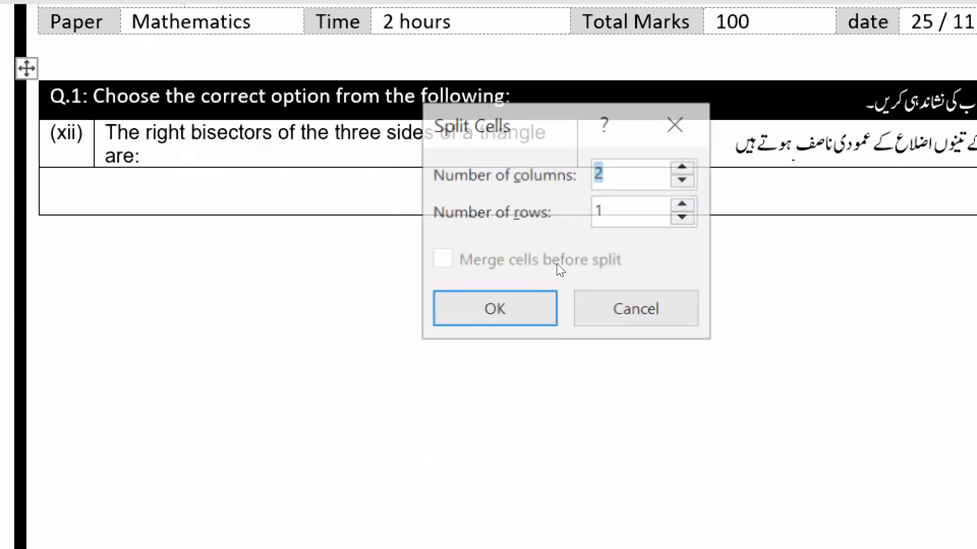
key(Up)
key(Up)
key(Up)
key(Up)
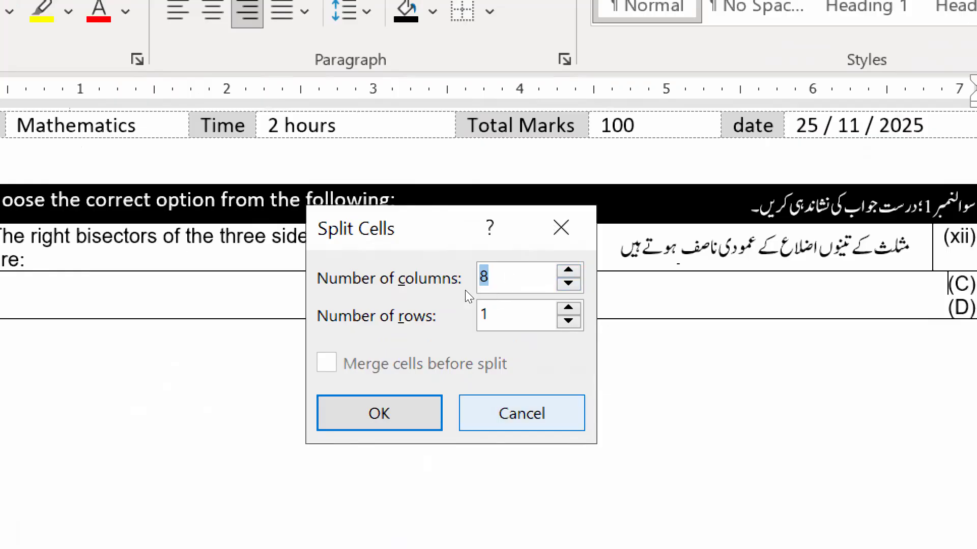
key(Return)
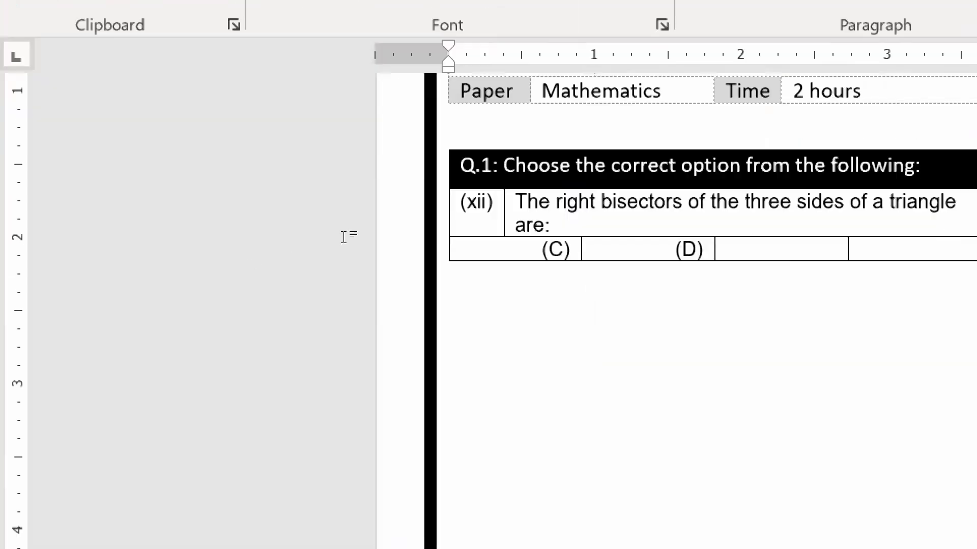
drag(266, 229, 354, 227)
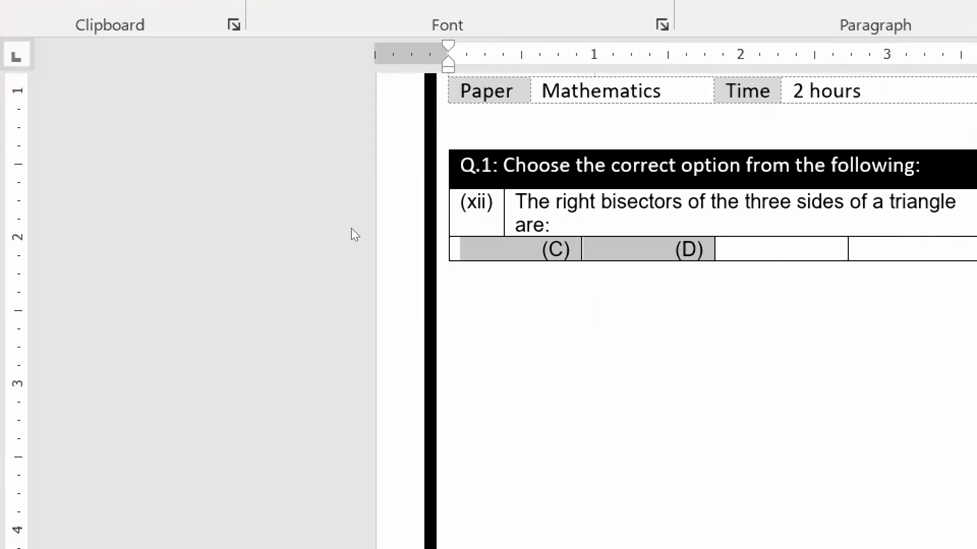
key(BackSpace)
click(922, 381)
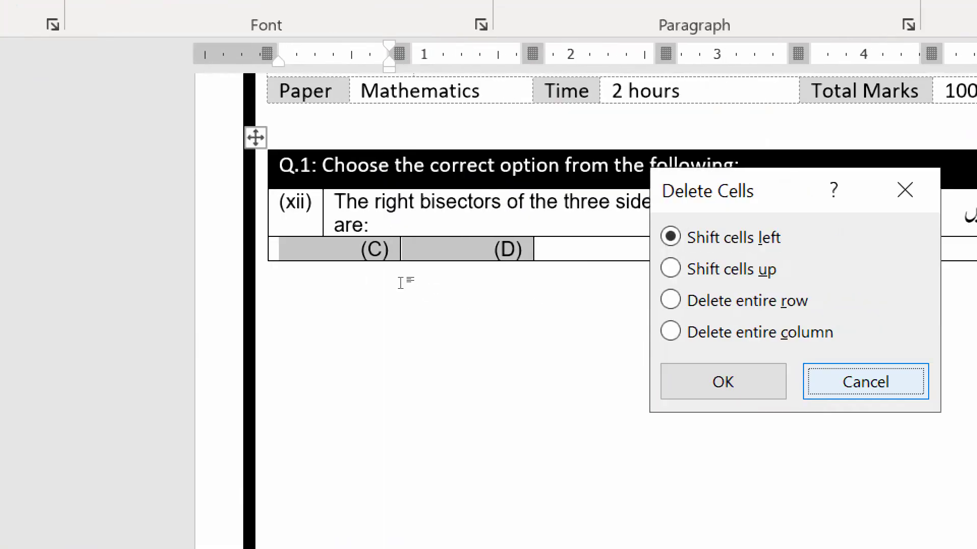
Step: Enter the option labels (A), (B), (C) and (D) in alternate cells of the eight-column row, keeping (C) as plain text
click(275, 242)
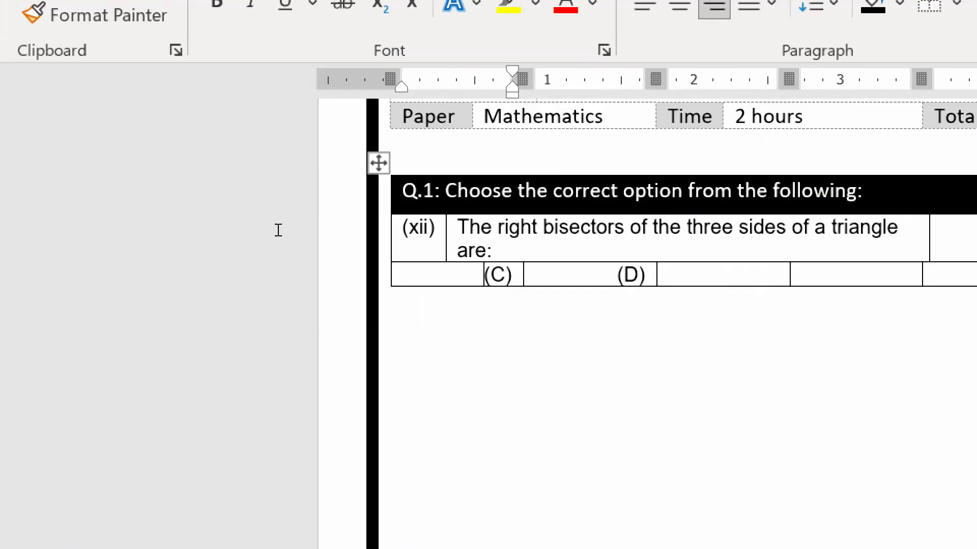
key(Right)
key(shift+Right)
text(A)
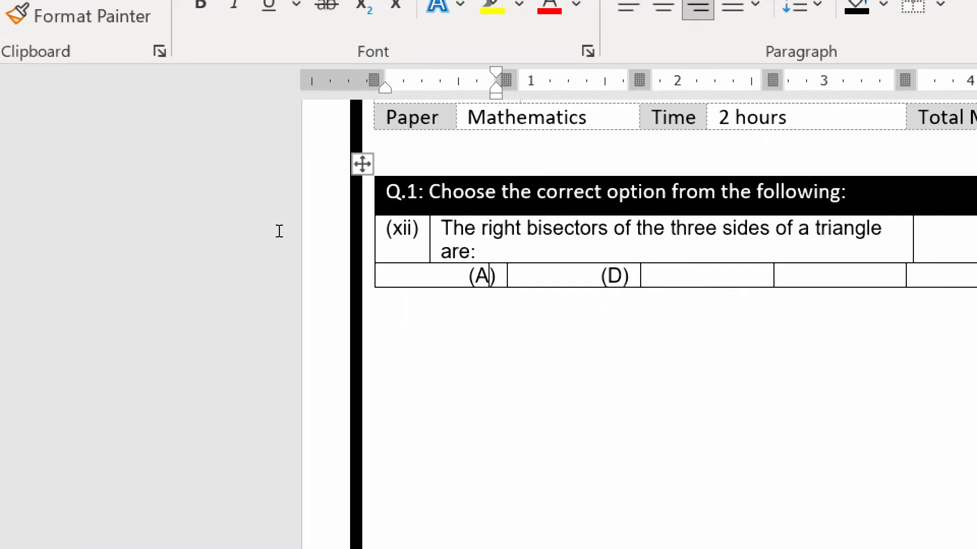
key(Tab)
text((B))
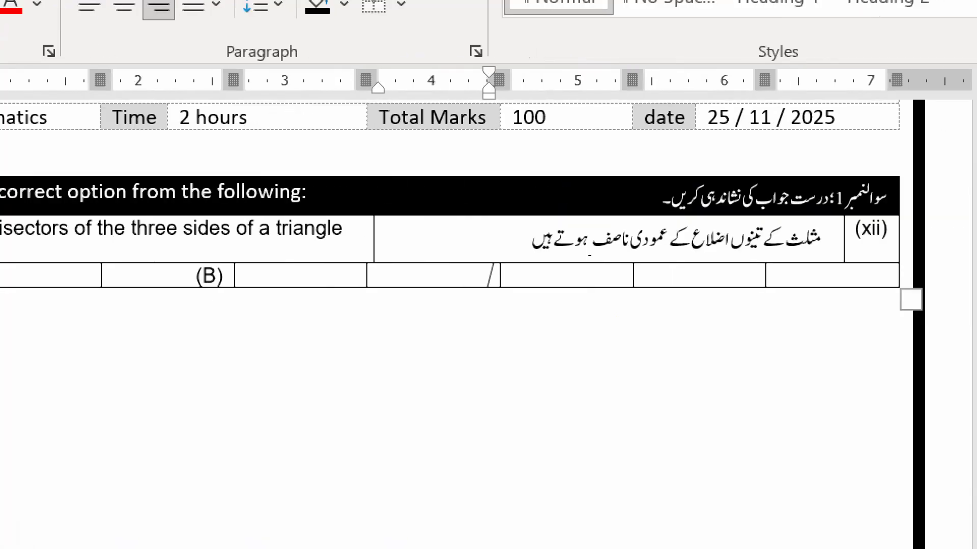
text((c))
key(ctrl+z)
key(Tab)
key(Tab)
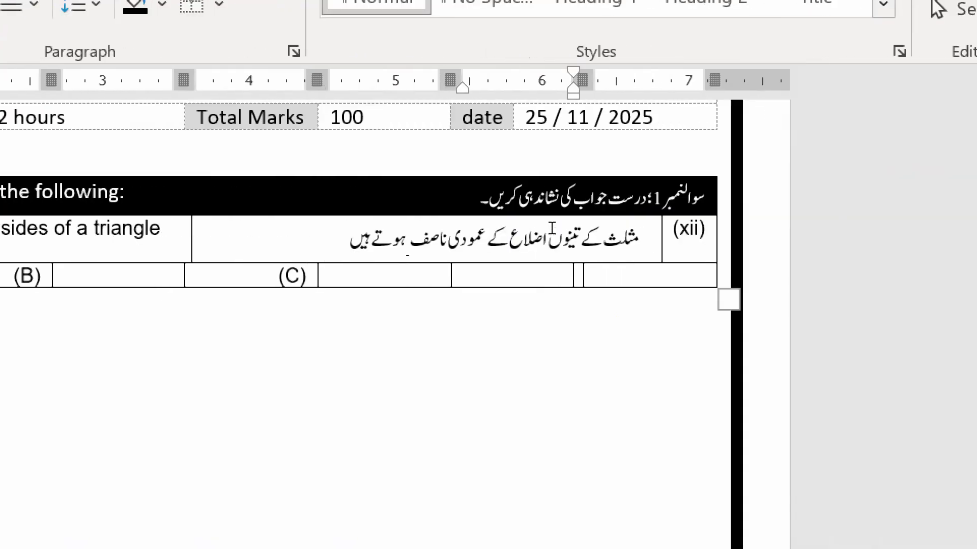
text((D))
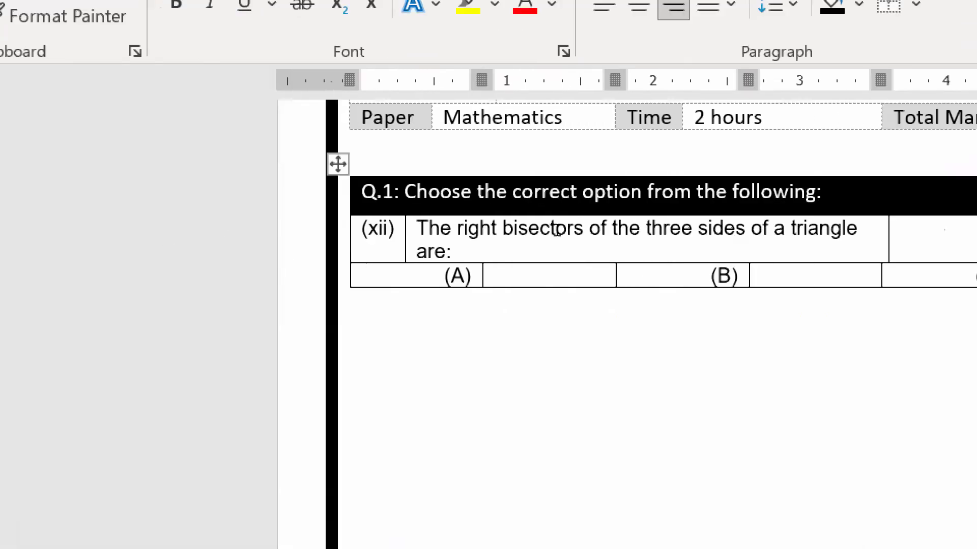
Step: Set the option row to left-to-right text direction and narrow the cells of its four labels to fit them
drag(557, 228, 685, 229)
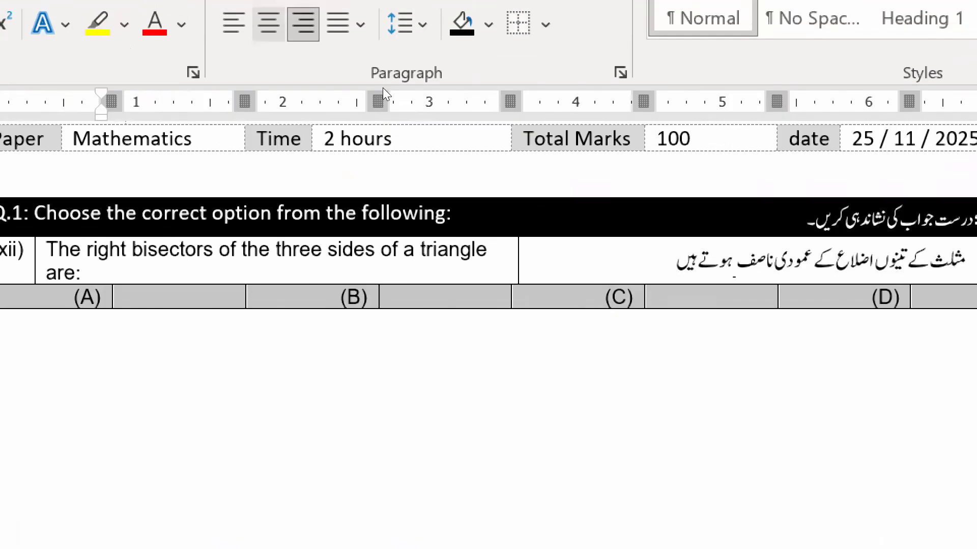
click(473, 66)
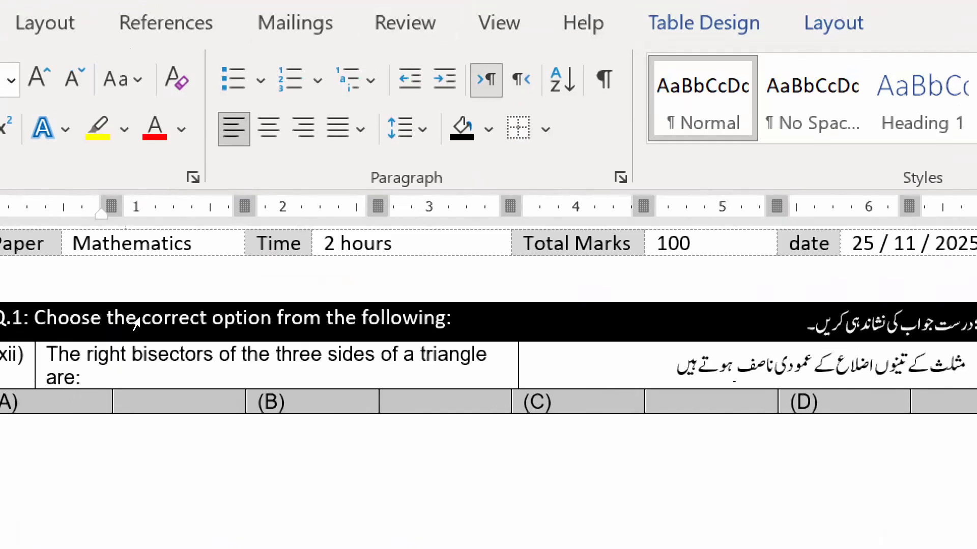
key(Down)
drag(275, 230, 248, 230)
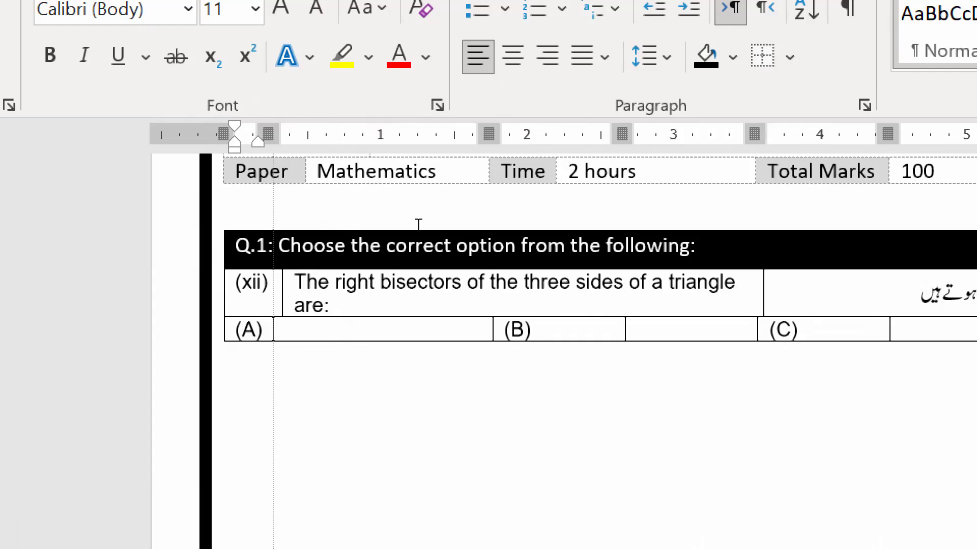
drag(423, 227, 379, 227)
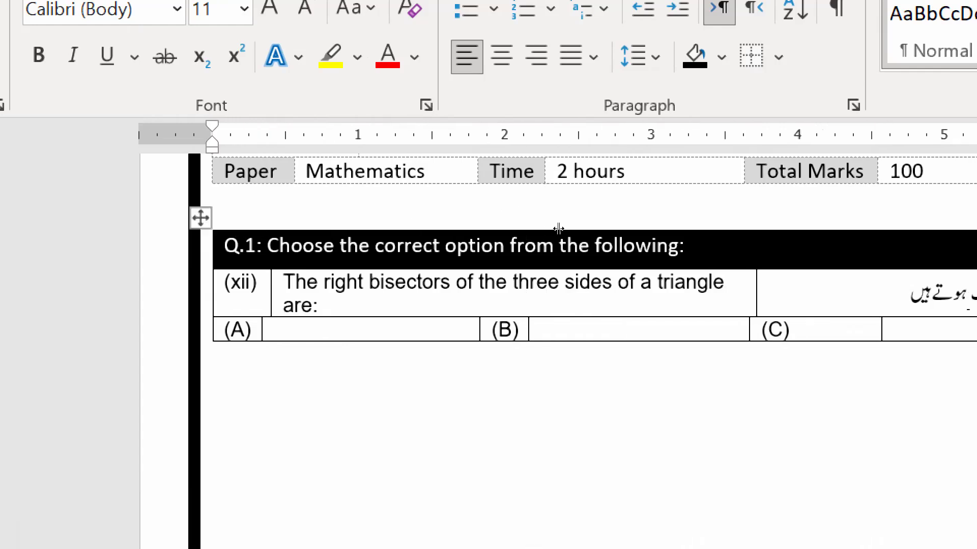
drag(554, 226, 514, 226)
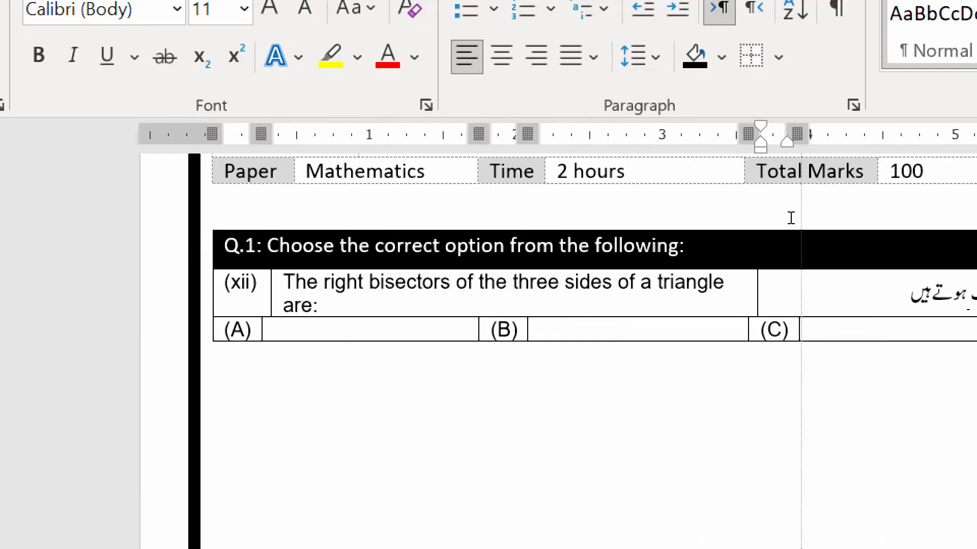
drag(676, 227, 642, 228)
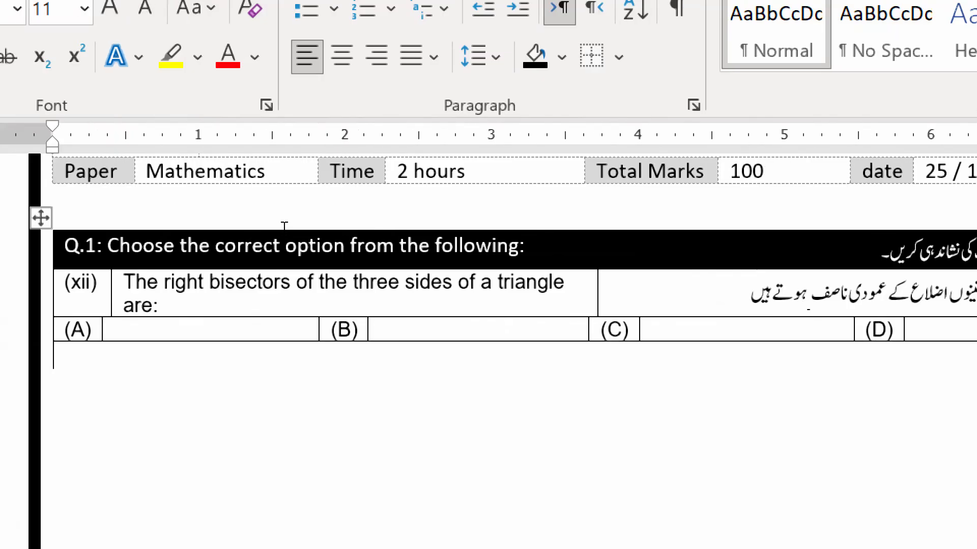
Step: Try English-only answers One, Two, Three and Four in the cells beside labels (A) to (D)
click(124, 329)
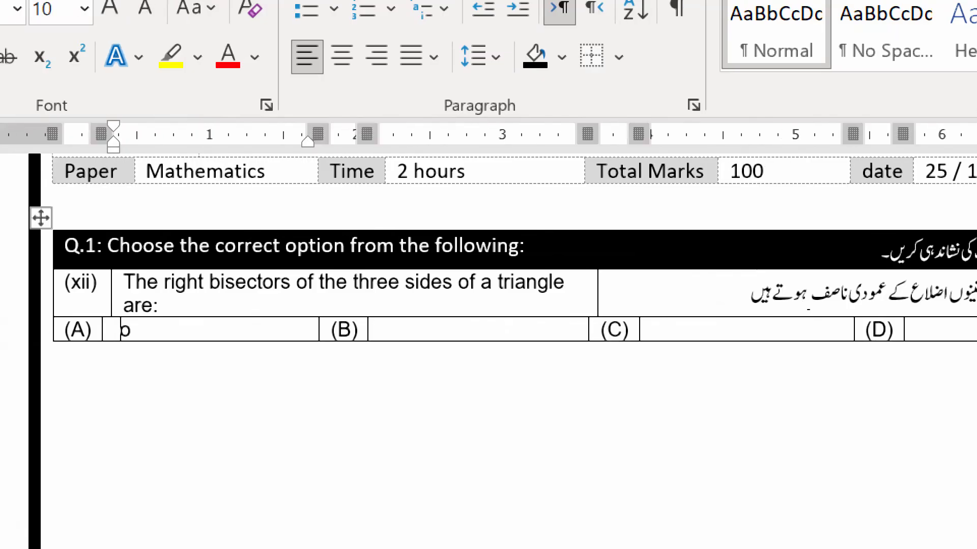
text(One)
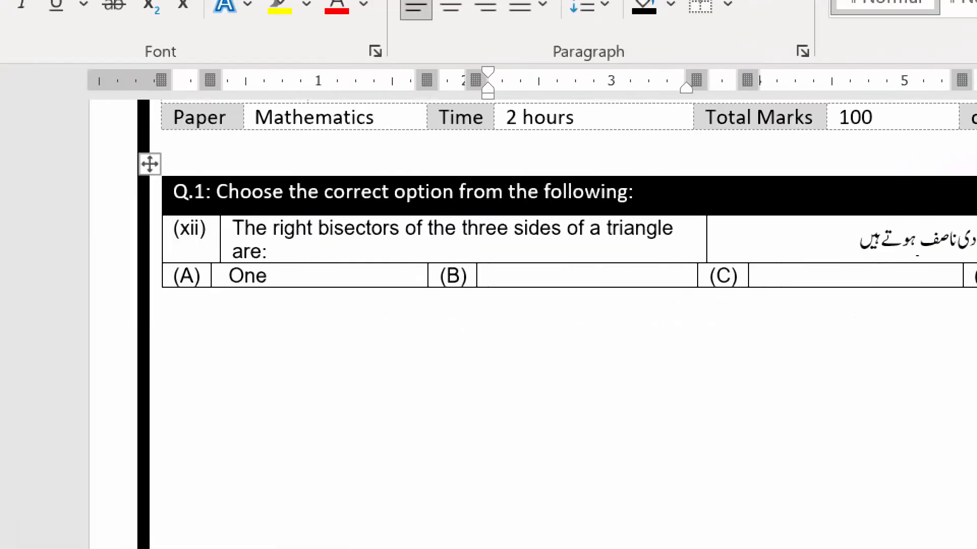
key(Tab)
text(two)
key(Tab)
text(three)
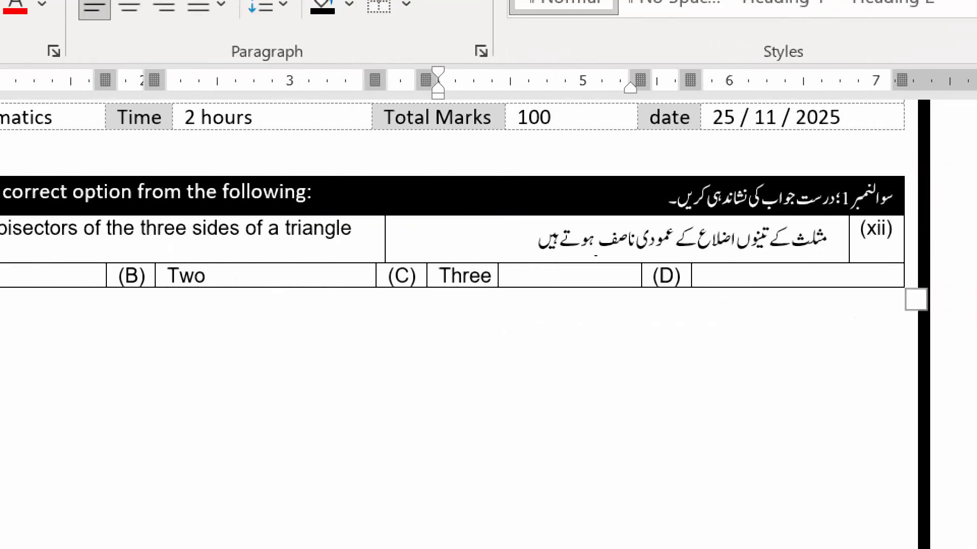
key(Tab)
text(four)
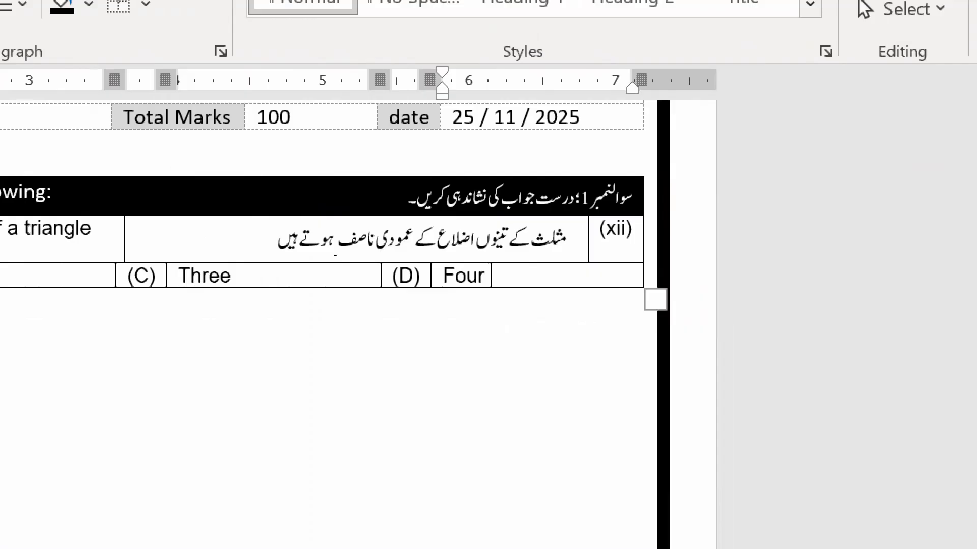
key(ctrl+z)
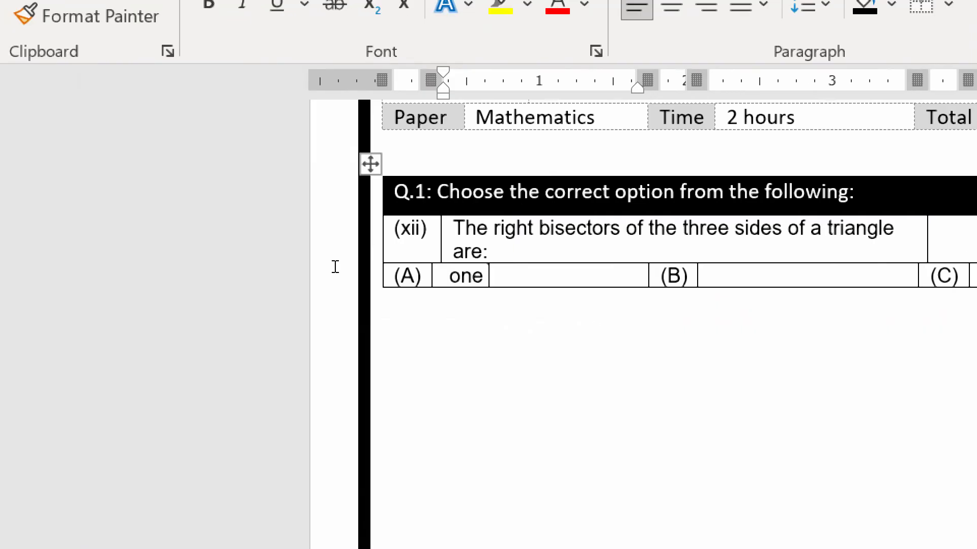
Step: Enter the bilingual answers one ایک, two دو, three تین and four چار beside labels (A) to (D)
text(ایک)
key(Tab)
key(Tab)
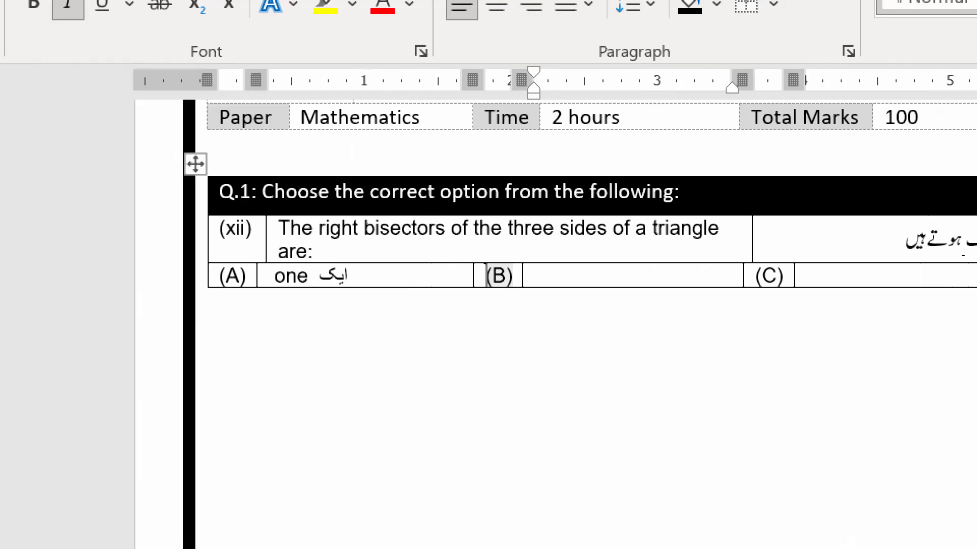
key(ctrl+i)
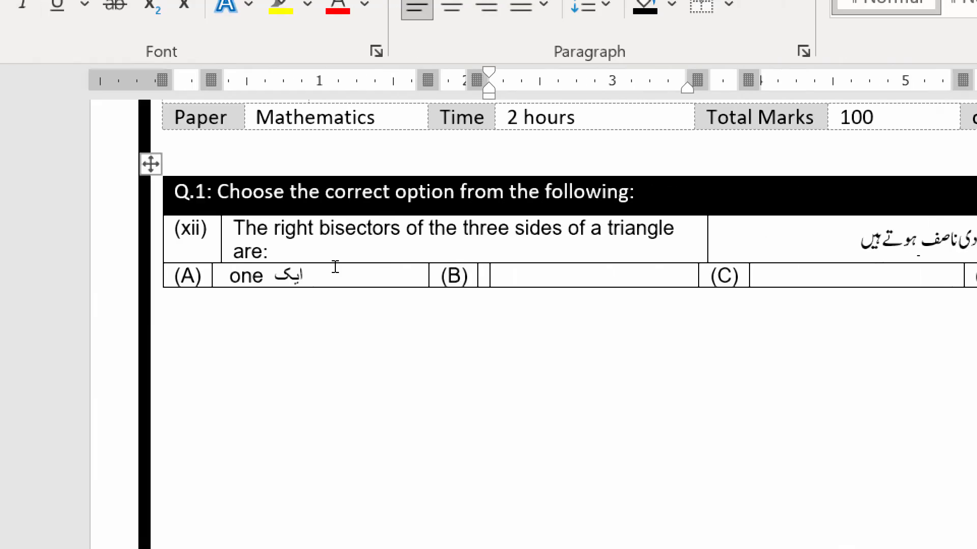
text(two دو)
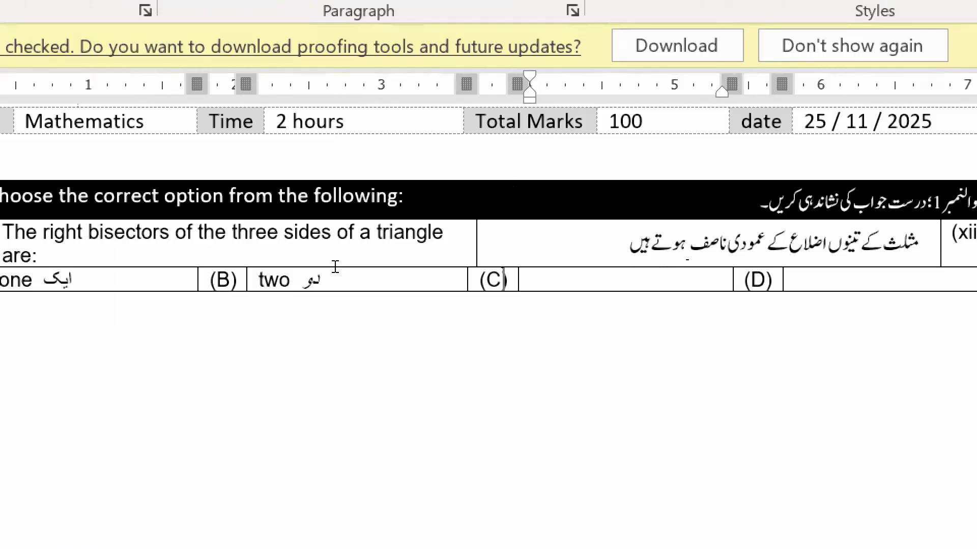
text(three تین)
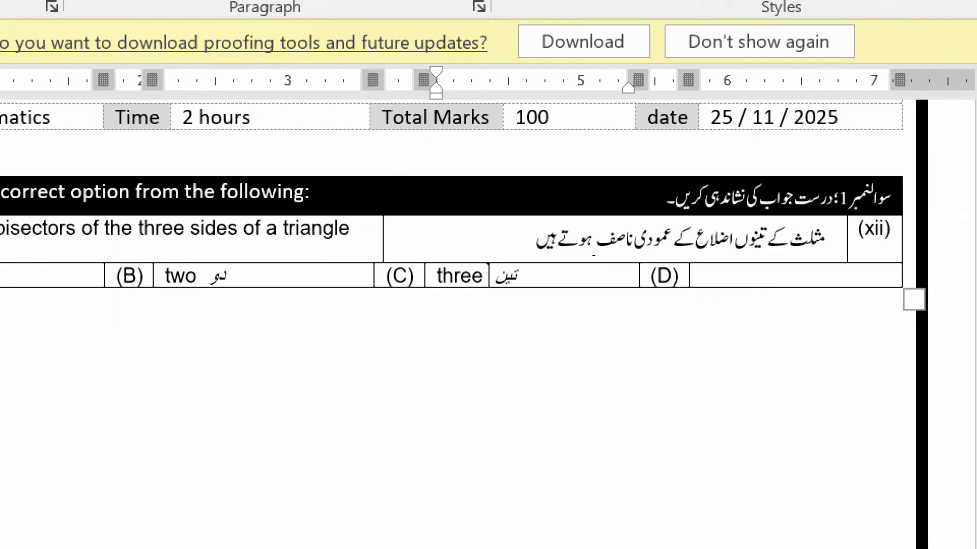
key(Tab)
key(Tab)
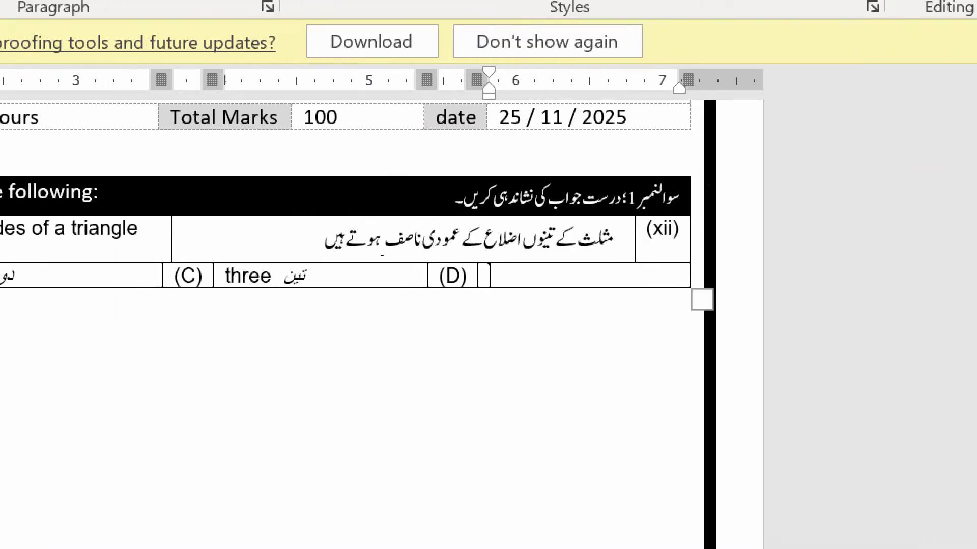
text(four)
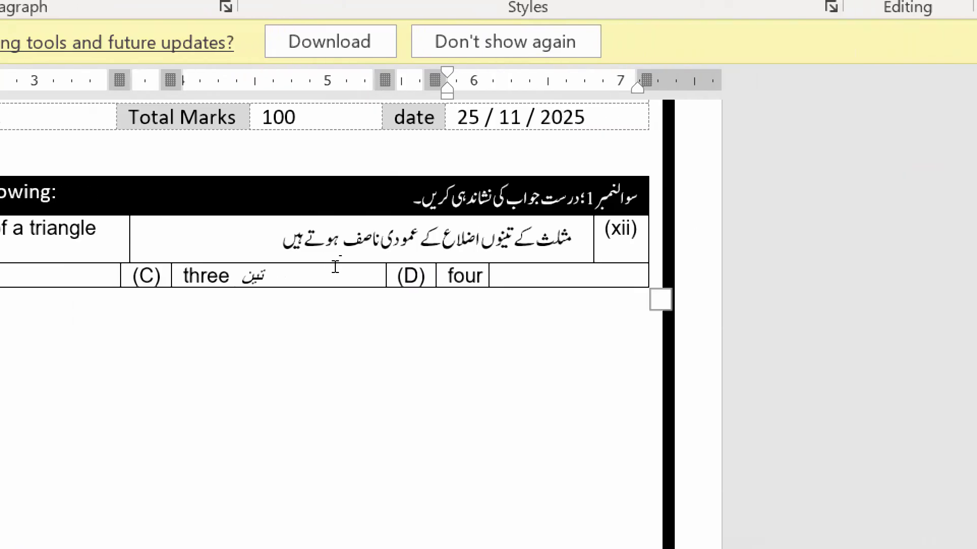
text( چار)
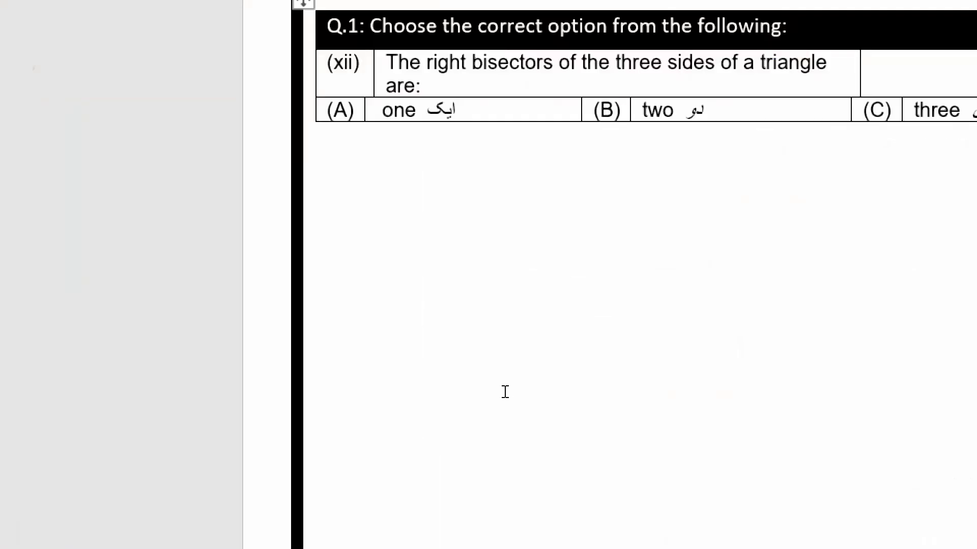
key(ctrl+s)
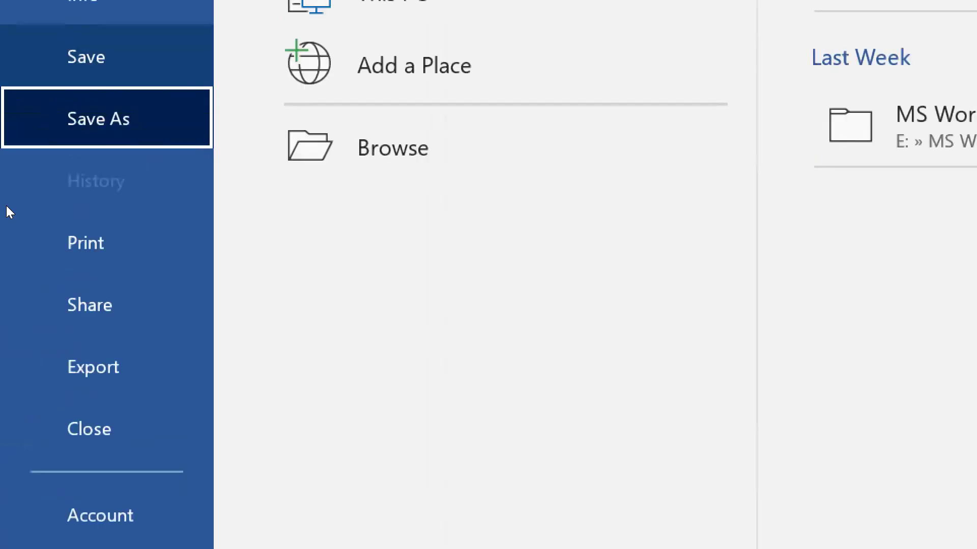
key(Escape)
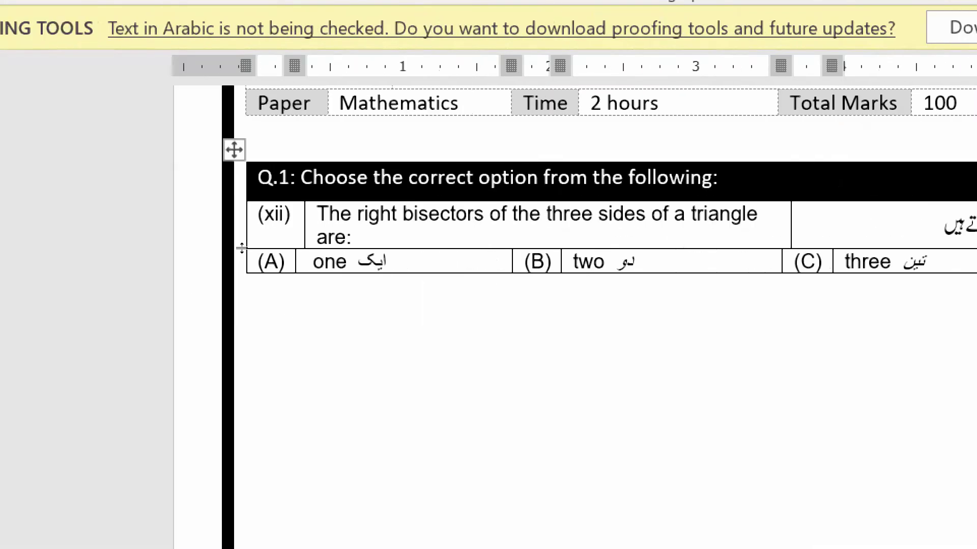
Step: Set the font of the whole option row to Jameel Noori Nastaleeq
drag(278, 249, 803, 244)
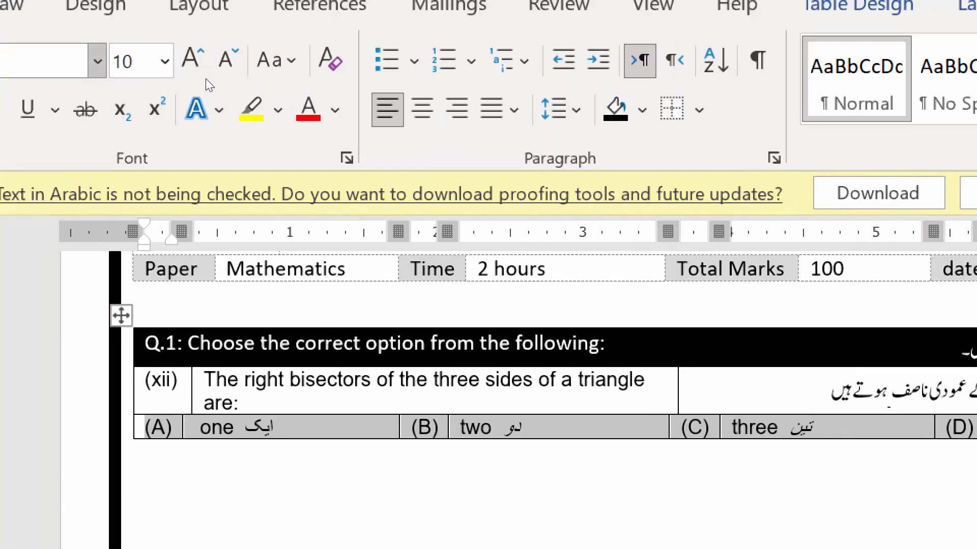
click(47, 53)
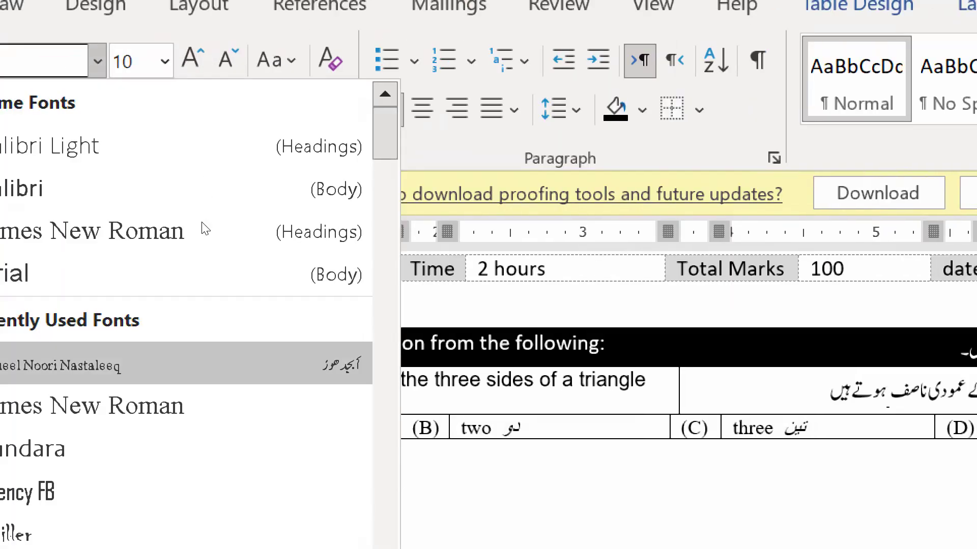
key(Escape)
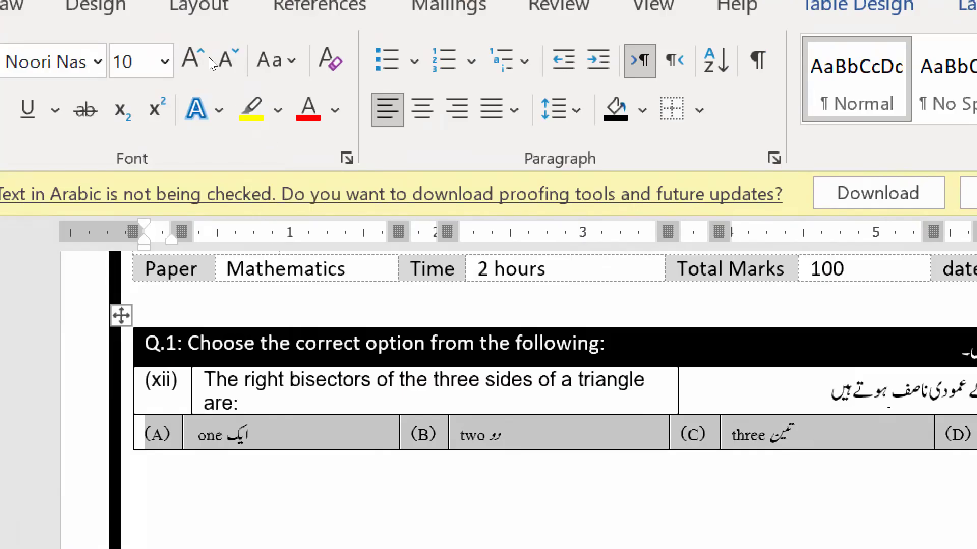
Step: Change the font of the whole bilingual option row to Calibri (Body)
click(98, 61)
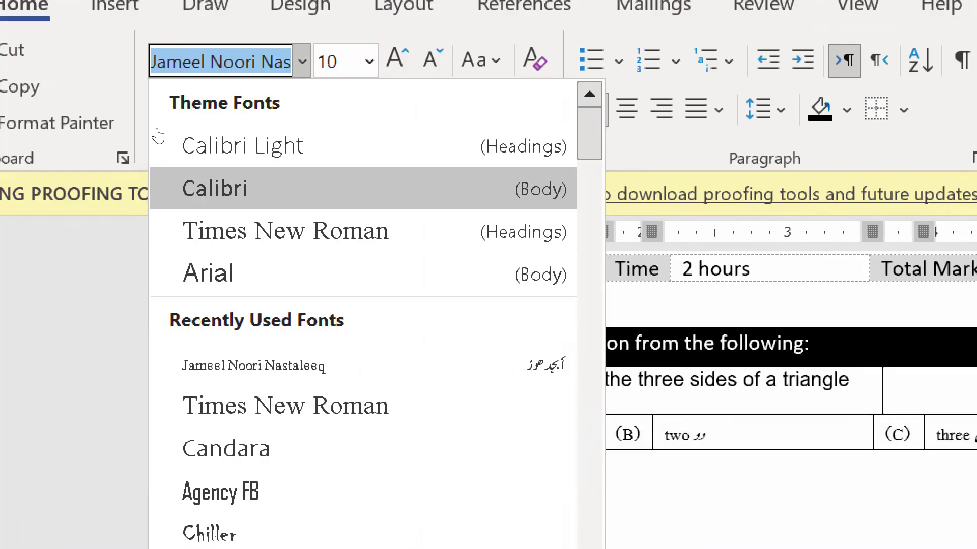
click(214, 189)
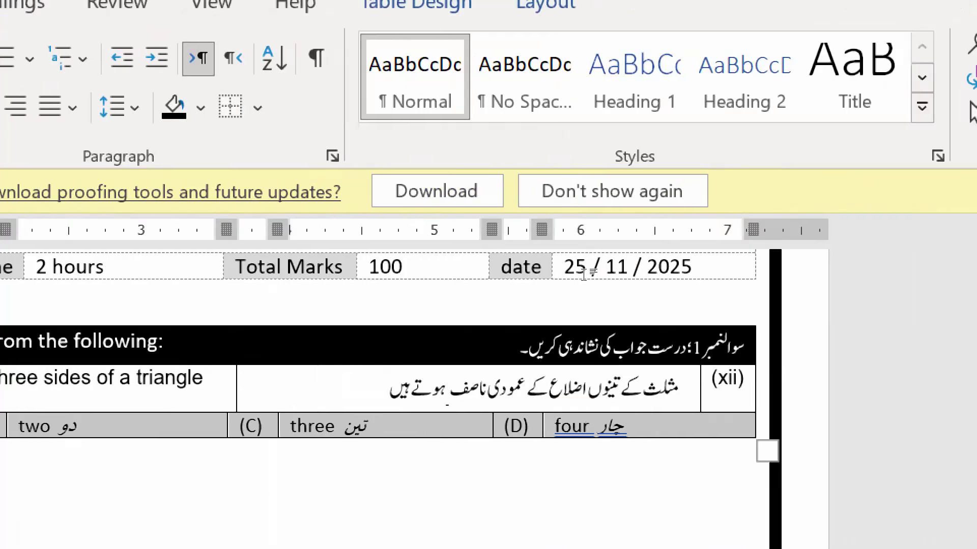
click(580, 276)
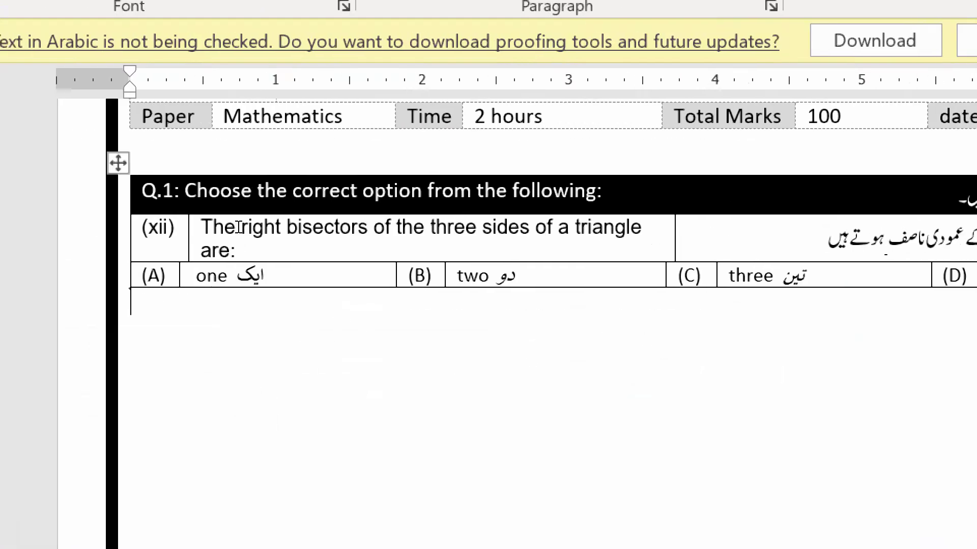
Step: Copy the question row with its option row and paste the pair three times below the existing one
drag(340, 240, 629, 225)
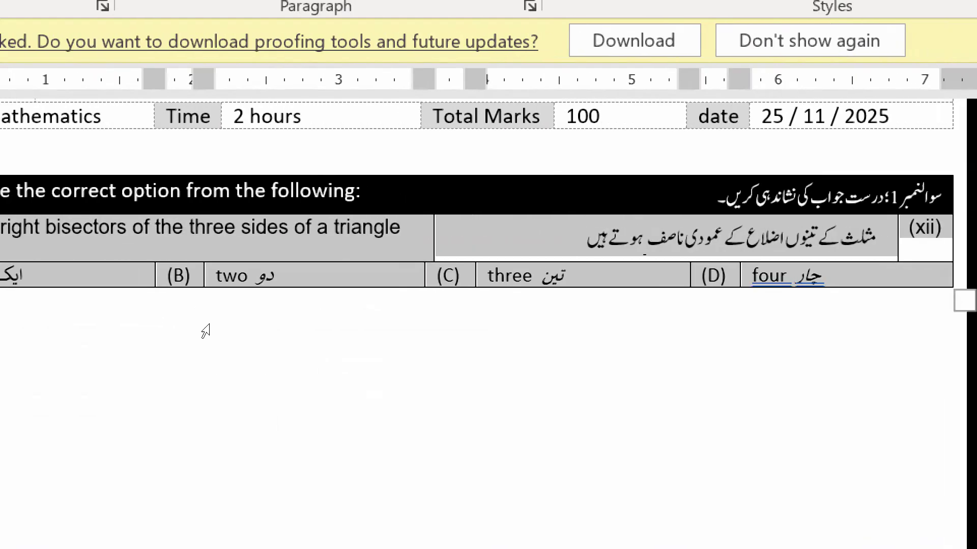
key(Down)
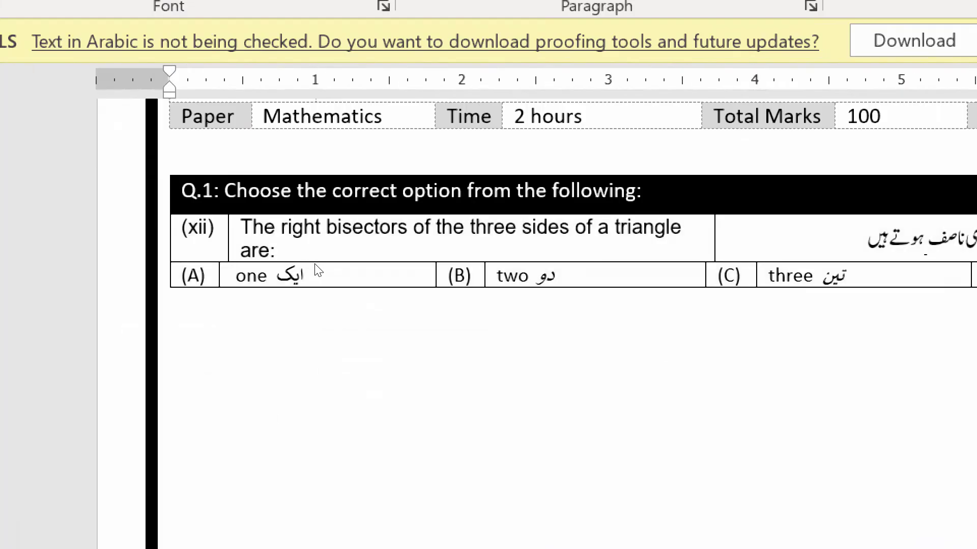
key(ctrl+v)
key(ctrl+v)
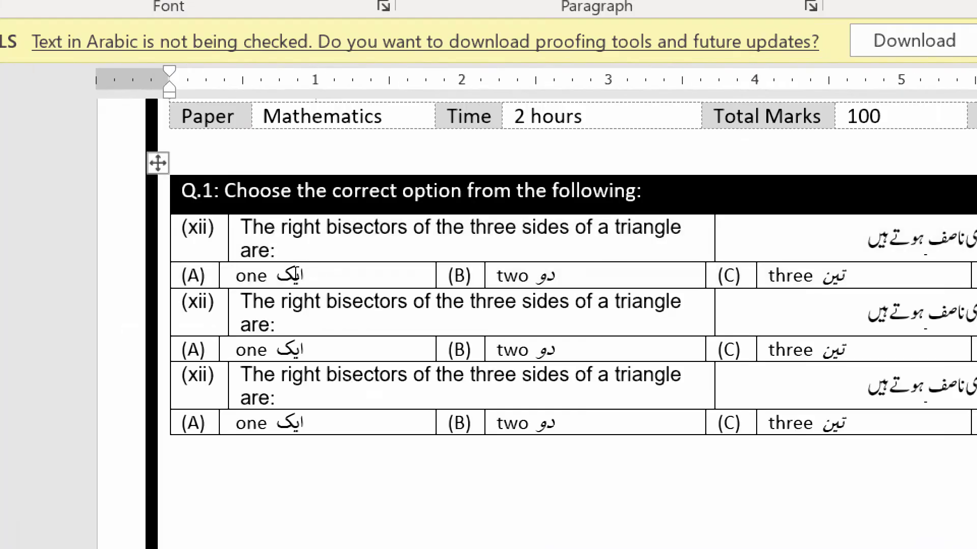
key(ctrl+v)
click(294, 258)
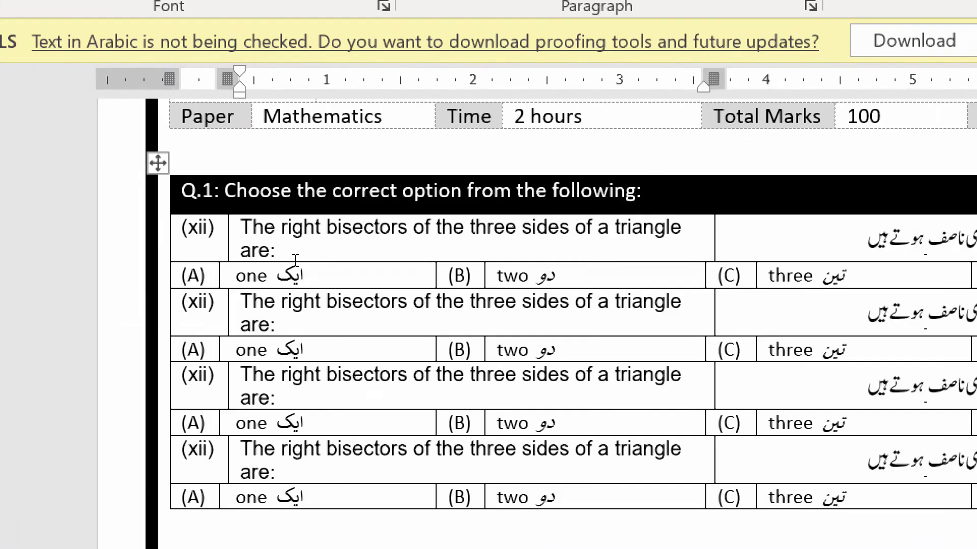
Step: Replace the English question text in the second question row with ھدھ
triple_click(313, 301)
key(Delete)
text(ھدھ)
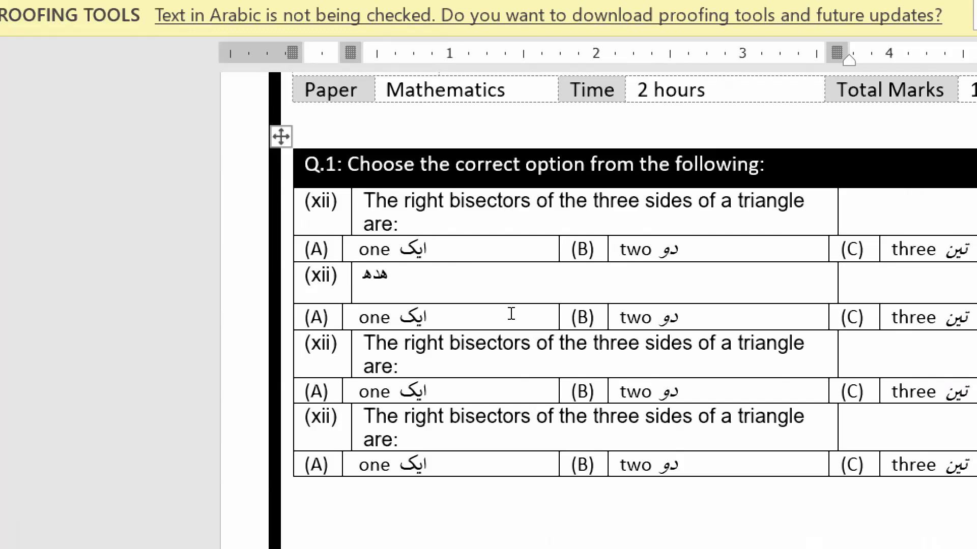
Step: Save the exam document as a Word Document with the file name paper
key(ctrl+s)
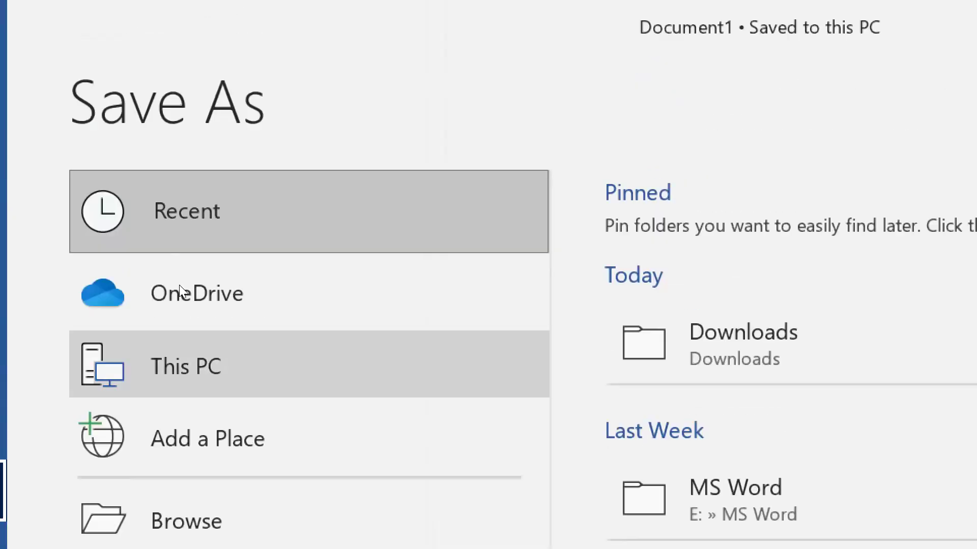
click(186, 520)
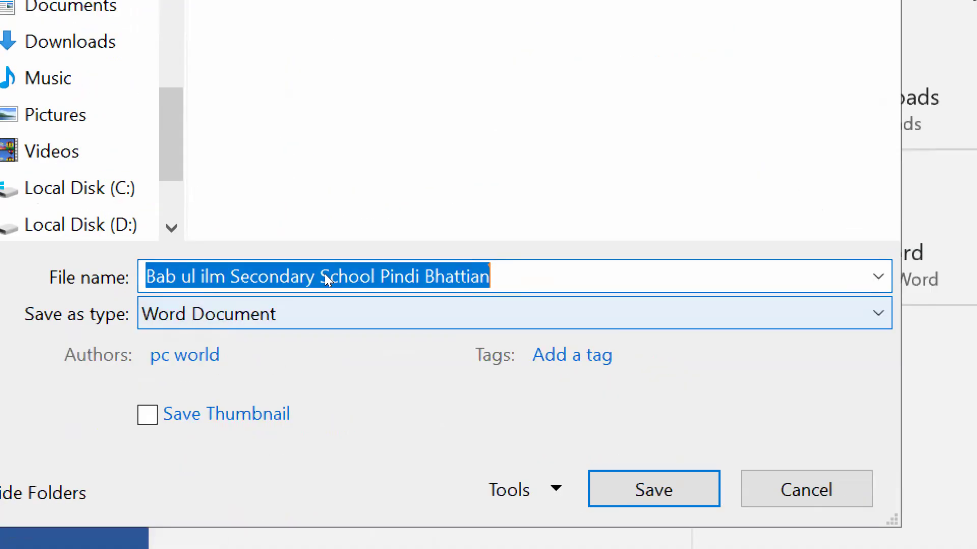
key(BackSpace)
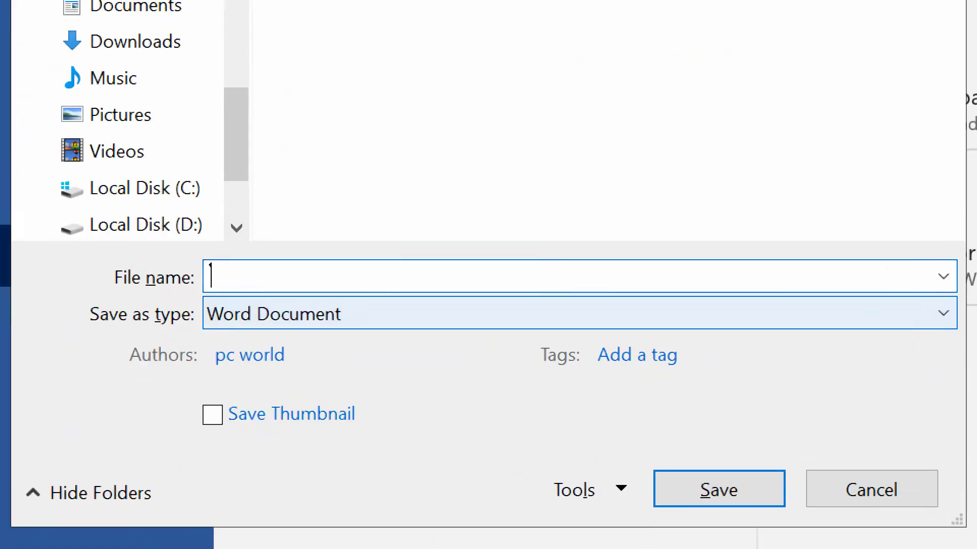
text(paper)
key(Return)
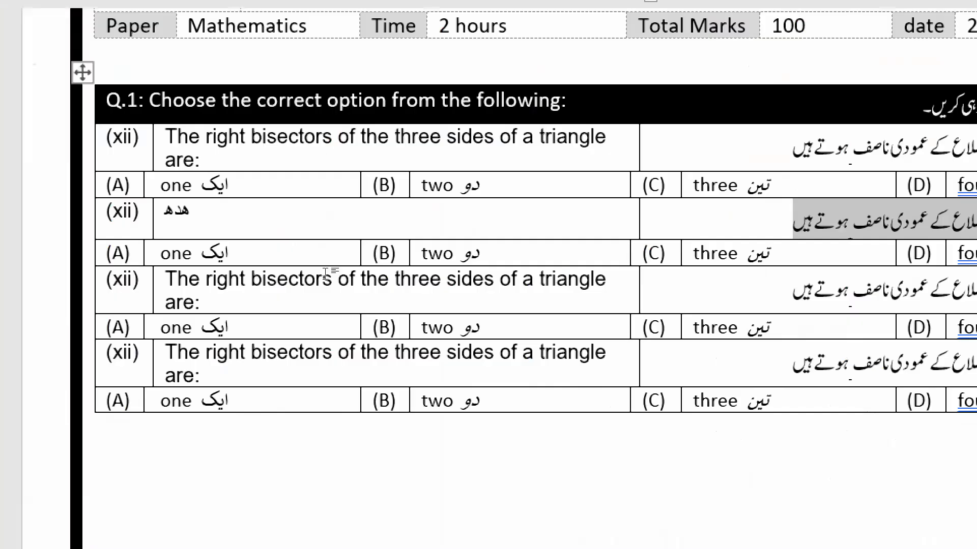
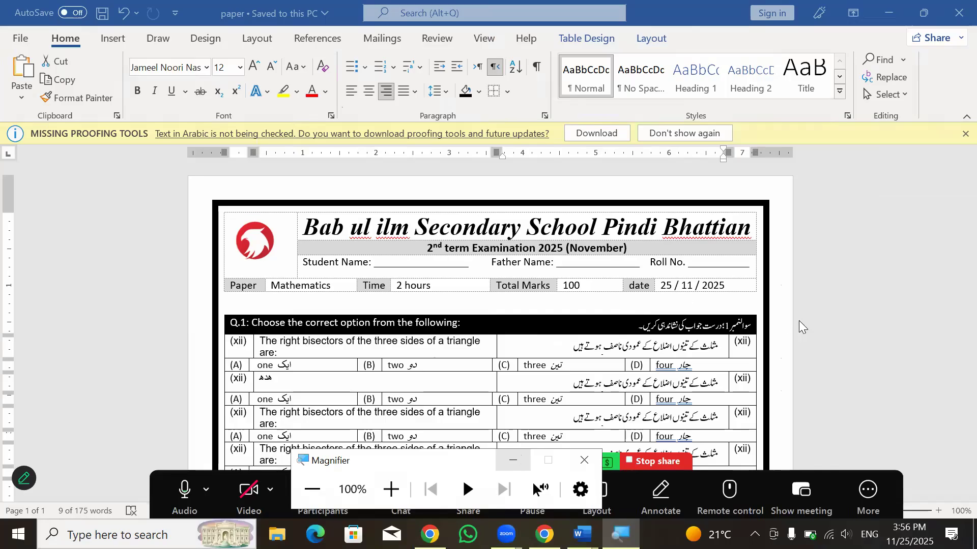
Step: Set the font size of all four question rows and their option rows to 12
scroll(799, 326, down, 1)
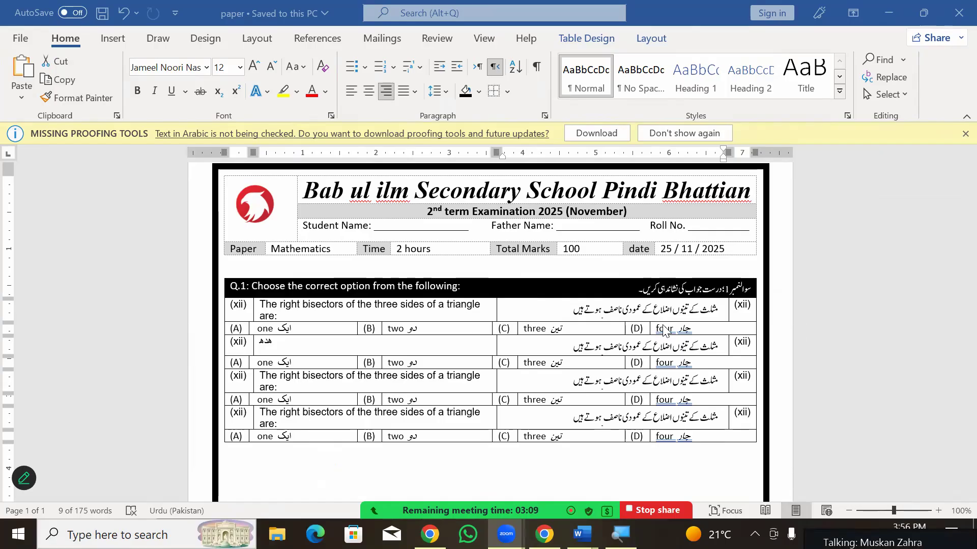
mouse_move(233, 306)
mouse_down()
mouse_move(417, 328)
mouse_move(644, 392)
mouse_move(705, 425)
mouse_move(703, 436)
mouse_up()
click(239, 67)
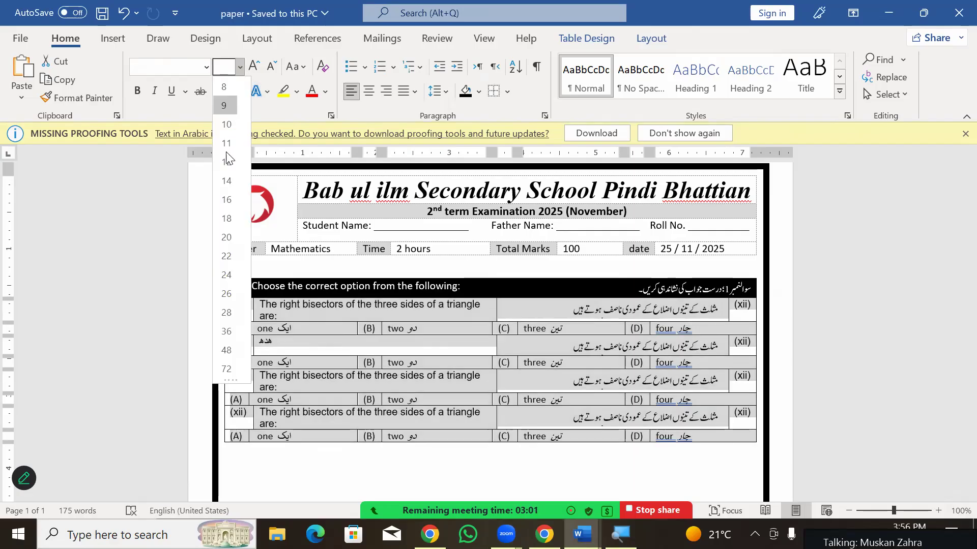
click(226, 161)
click(540, 355)
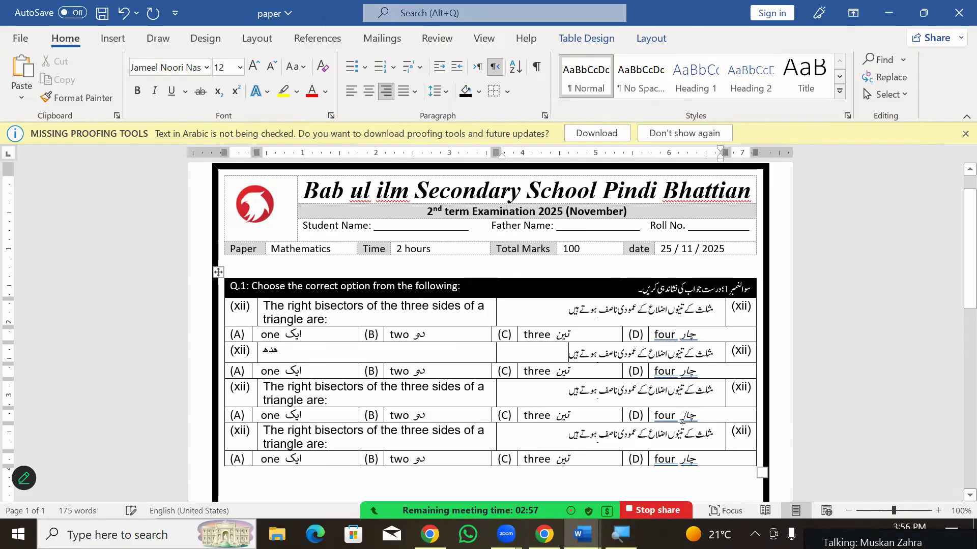
Step: Set the font size of the black Q.1 heading row to 12
click(758, 352)
scroll(610, 311, down, 3)
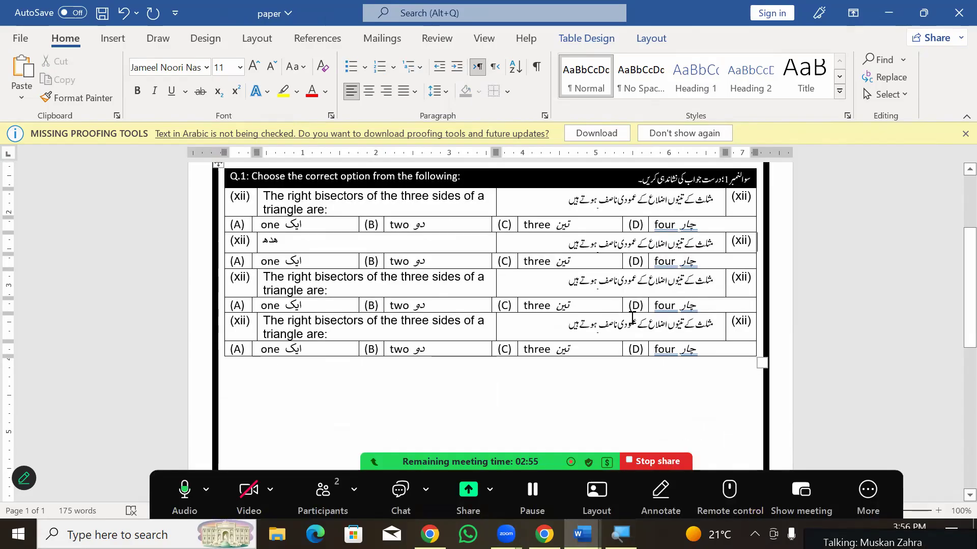
scroll(632, 317, up, 4)
drag(252, 322, 370, 323)
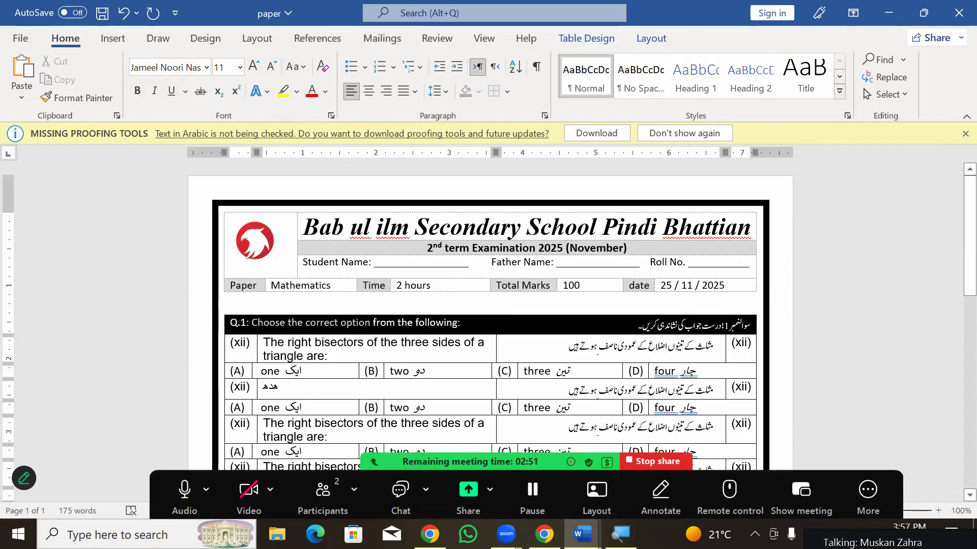
click(239, 67)
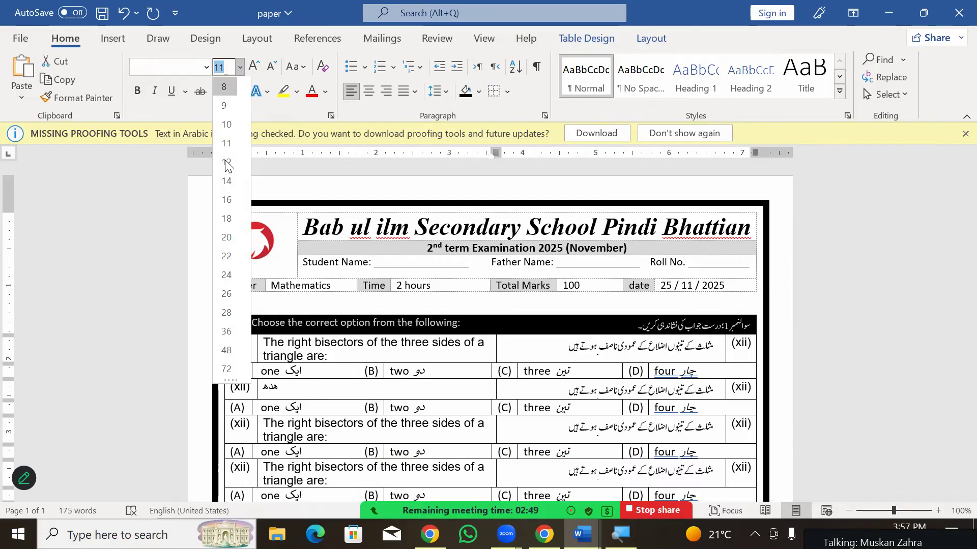
click(226, 161)
Step: Enlarge the Urdu heading text in the black Q.1 row by one font size step
click(653, 329)
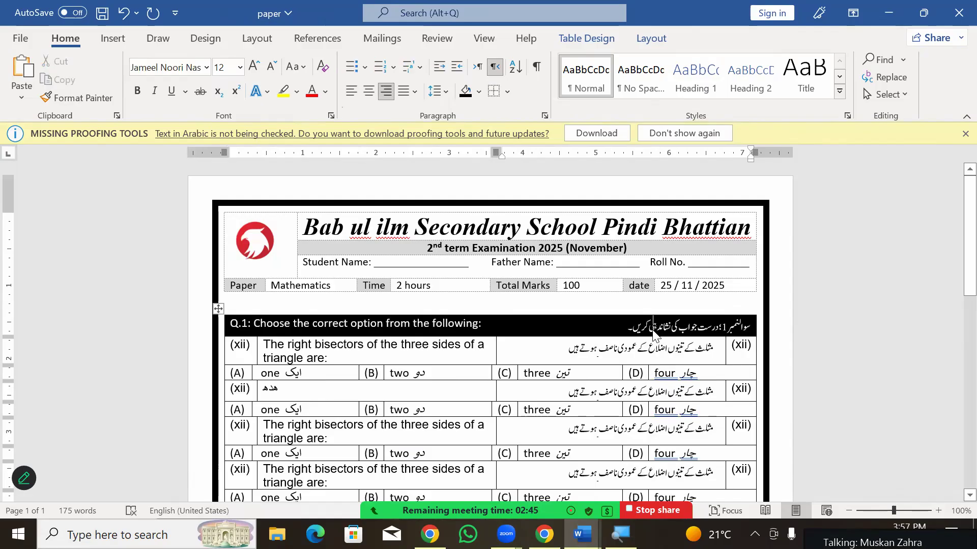
triple_click(653, 330)
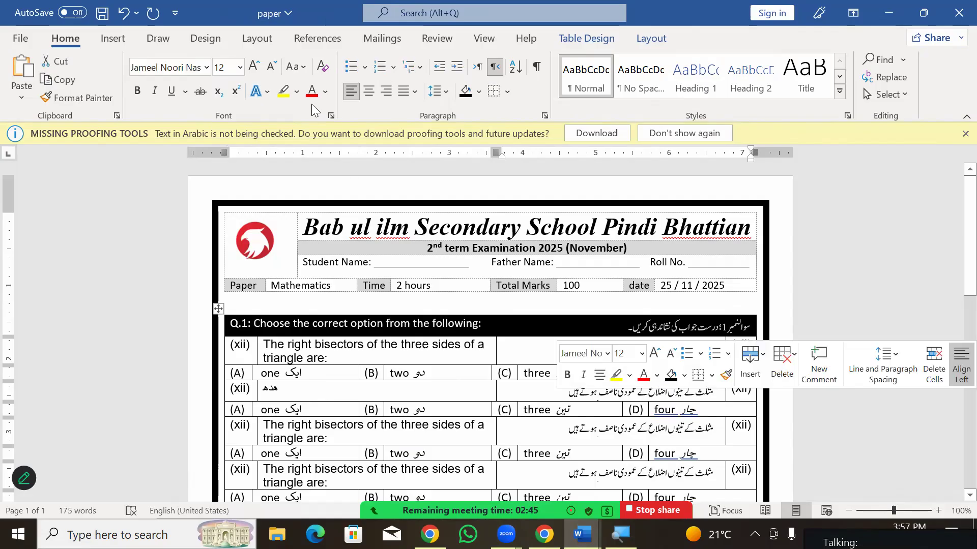
click(254, 71)
click(600, 354)
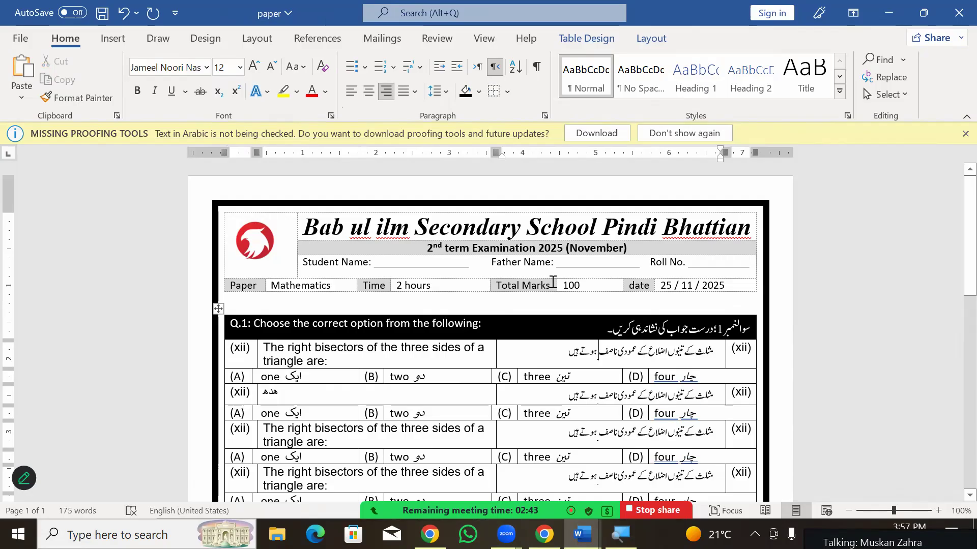
Step: Align the English Q.1 heading vertically centred and to the left within its cell
ctrl+scroll(424, 343, up, 4)
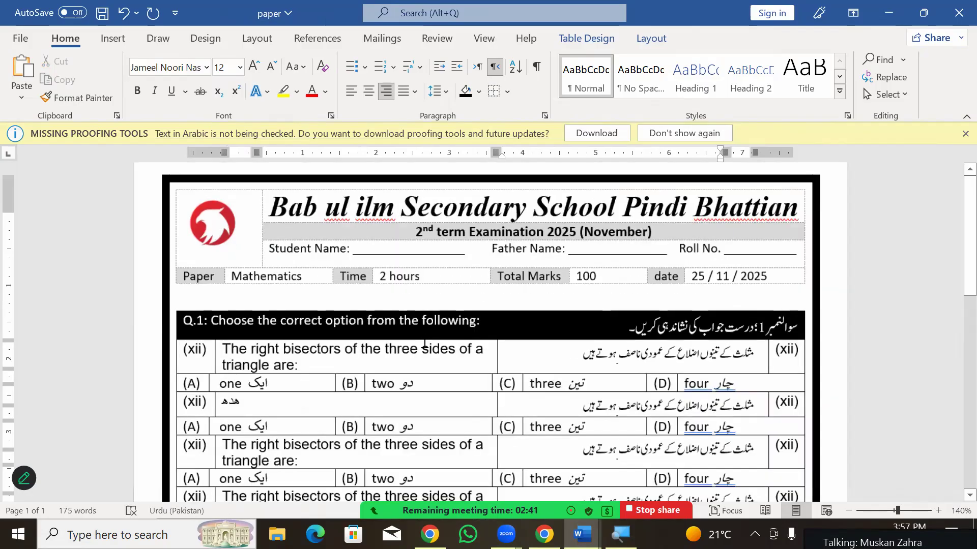
ctrl+scroll(425, 345, up, 2)
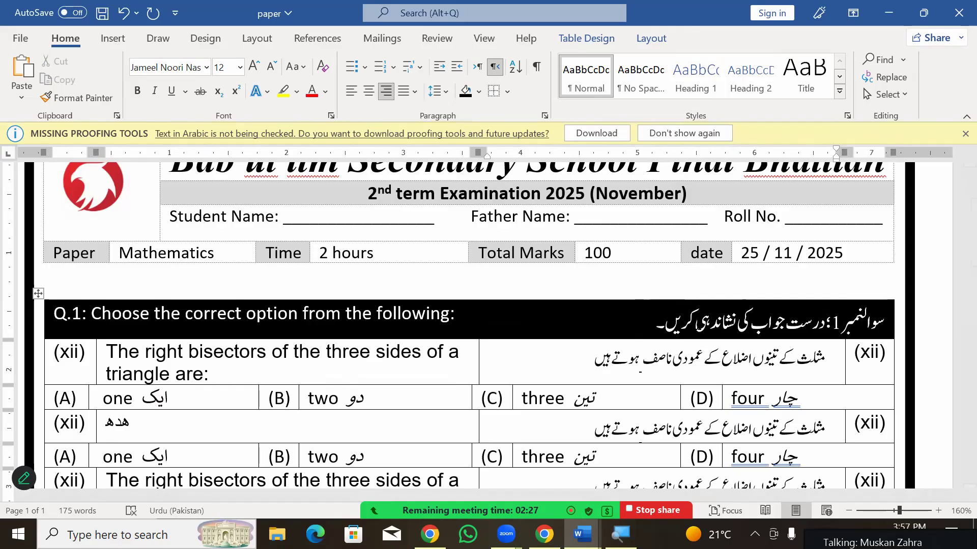
click(377, 327)
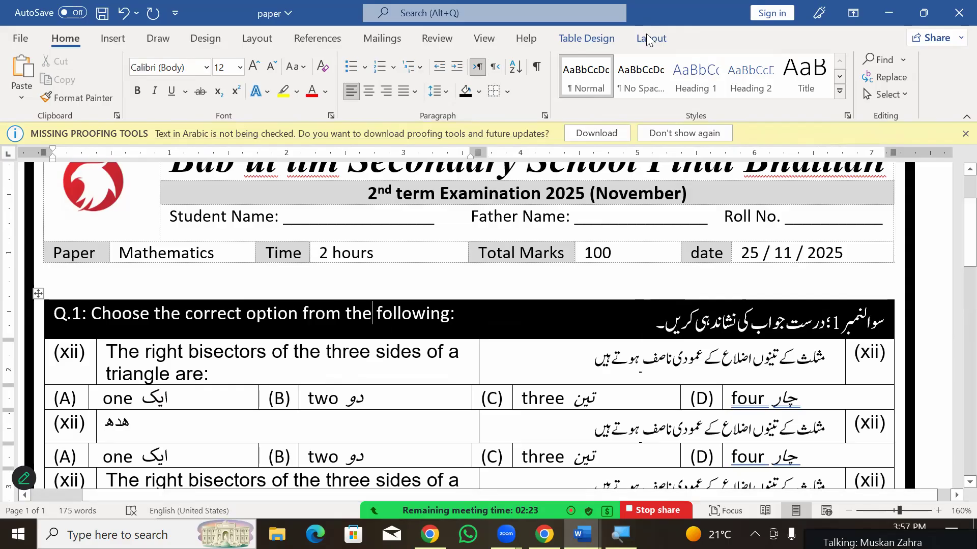
click(661, 39)
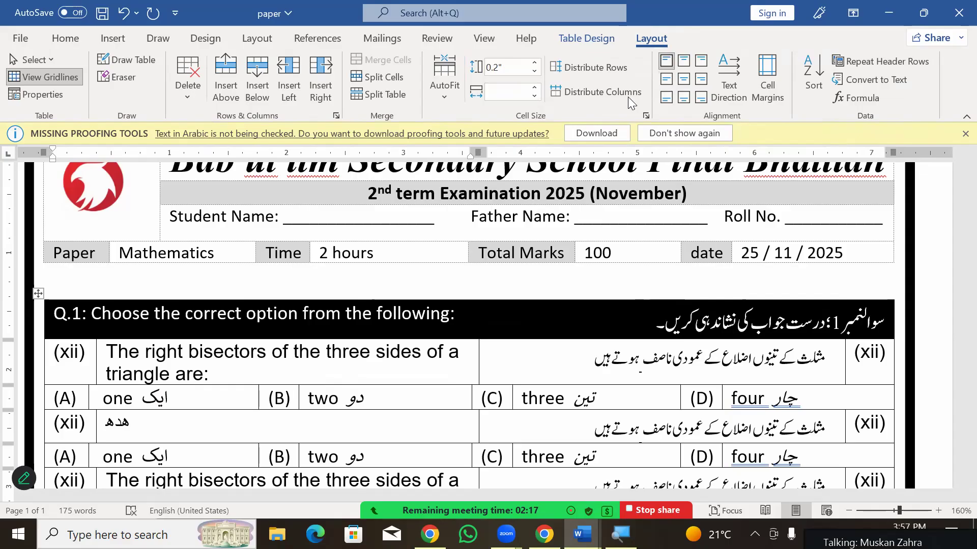
click(236, 314)
click(668, 80)
click(434, 351)
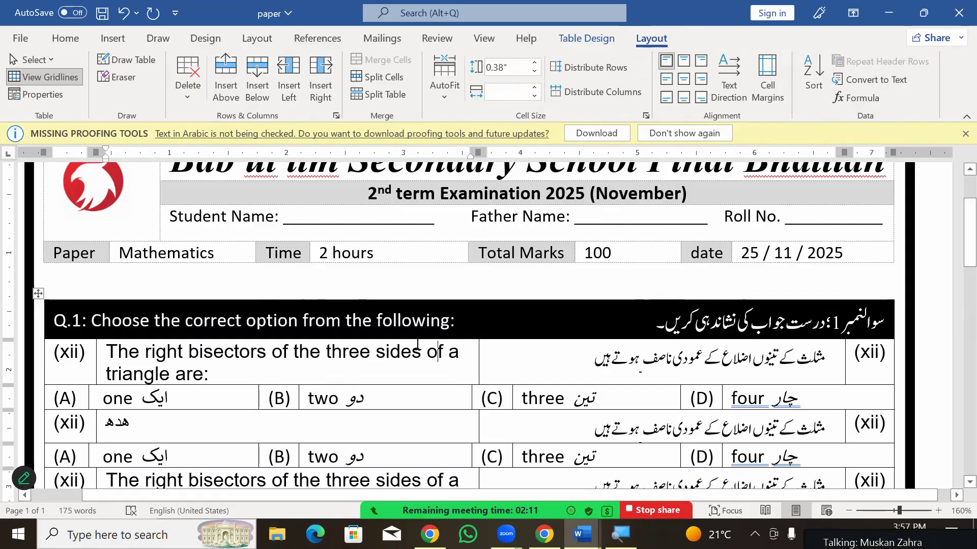